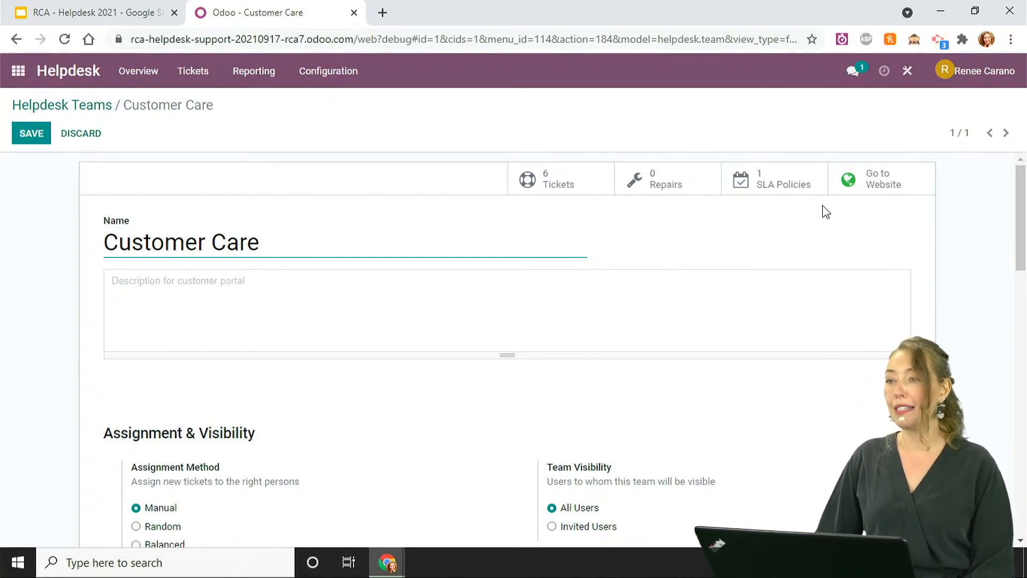
Review the Customer Care team's website ticket form and the criteria of its "Close all tickets in 2 days" SLA policy.
{"action": "left_click", "coordinate": [862, 187]}
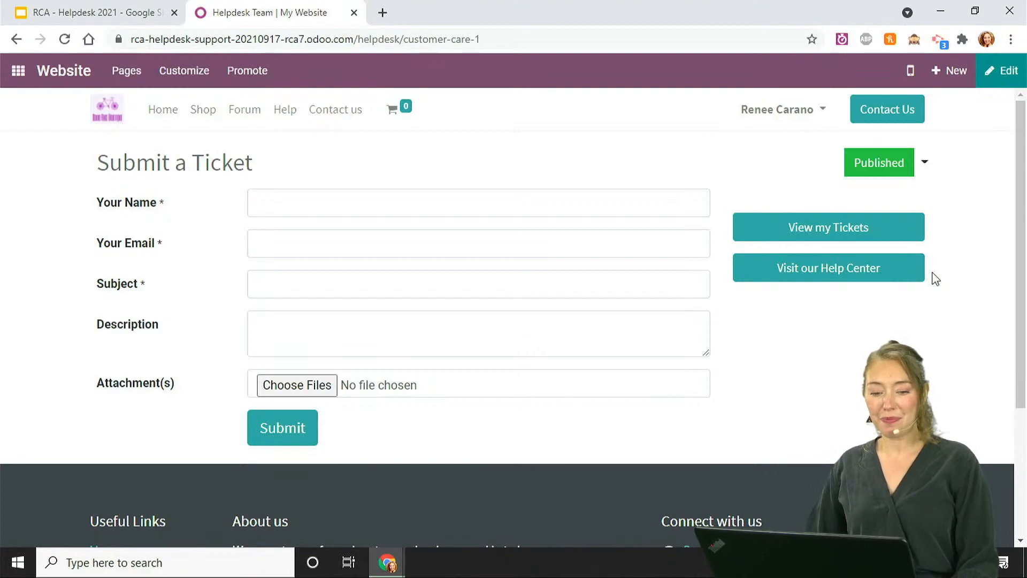
{"action": "left_click", "coordinate": [16, 39]}
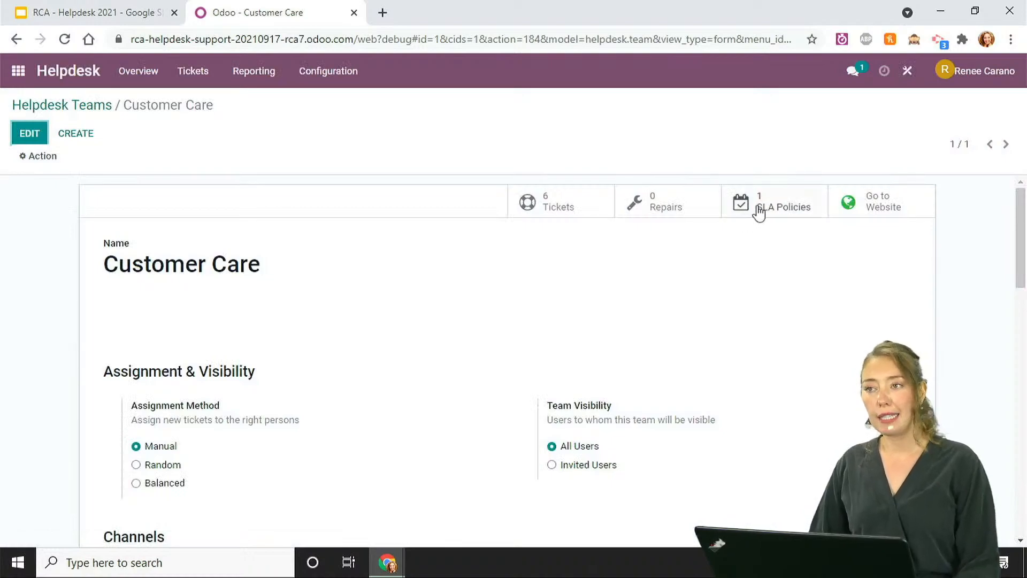
{"action": "left_click", "coordinate": [759, 209]}
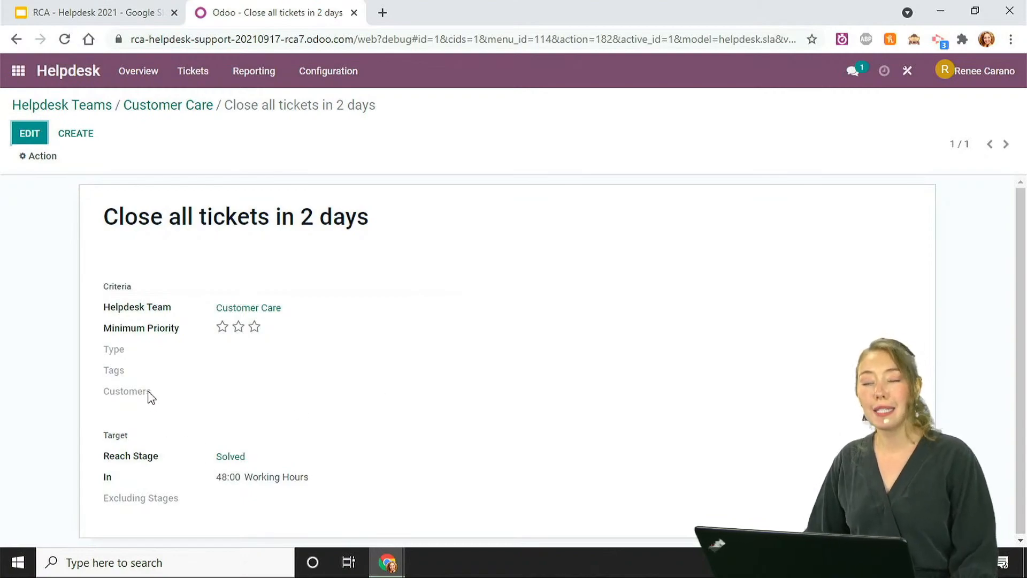
{"action": "mouse_move", "coordinate": [151, 396]}
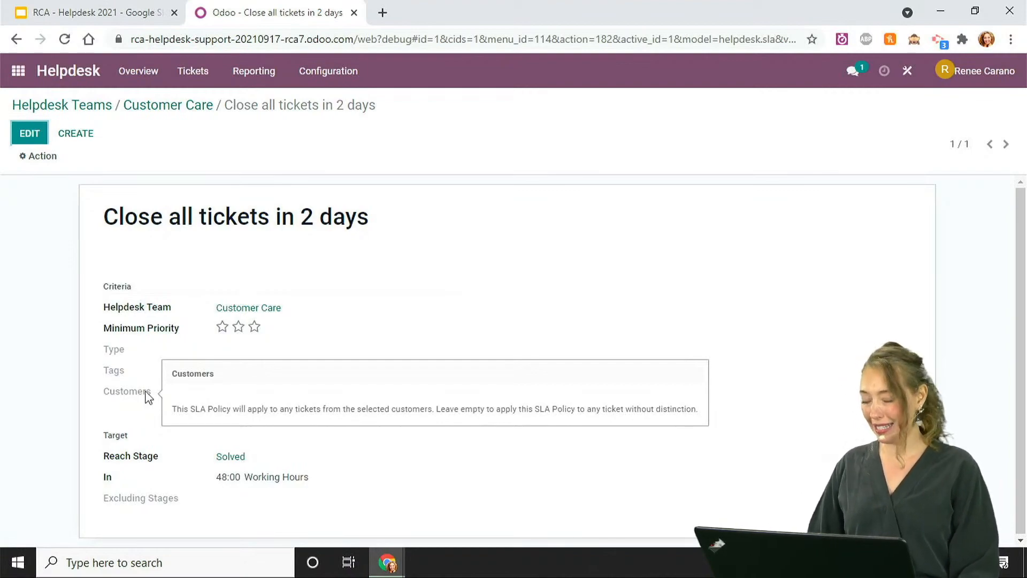
{"action": "left_click", "coordinate": [166, 112]}
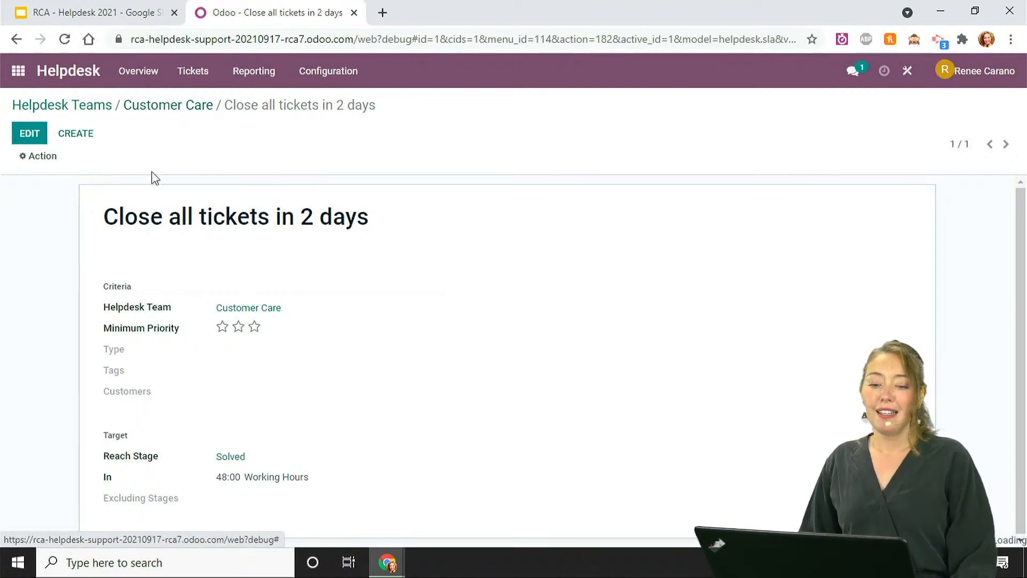
Open the Customer Care team for editing and examine its assignment, channel, time tracking, performance, self-service and after-sales settings.
{"action": "left_click", "coordinate": [15, 141]}
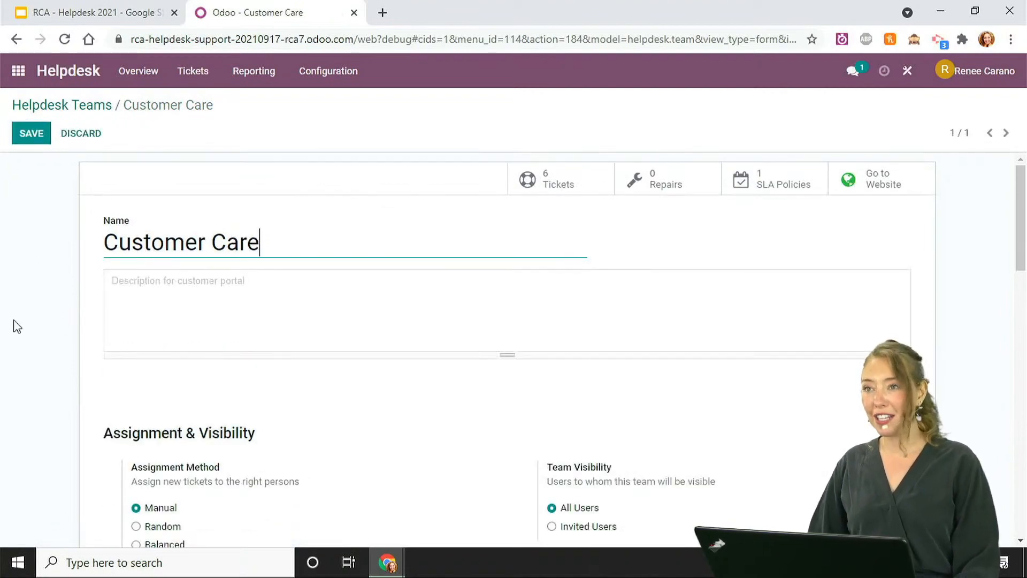
{"action": "scroll", "coordinate": [16, 327], "scroll_direction": "down", "scroll_amount": 5}
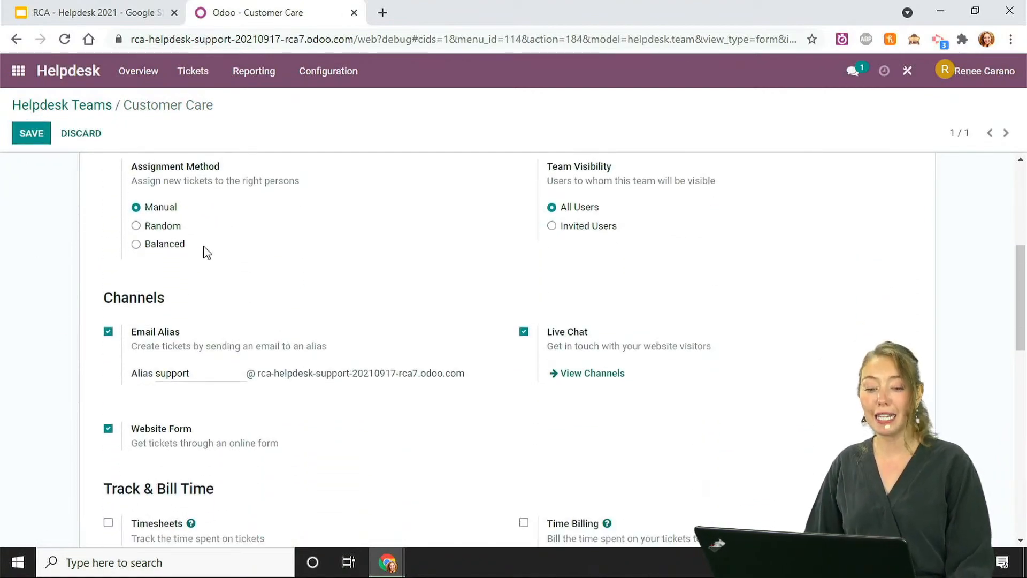
{"action": "mouse_move", "coordinate": [221, 225]}
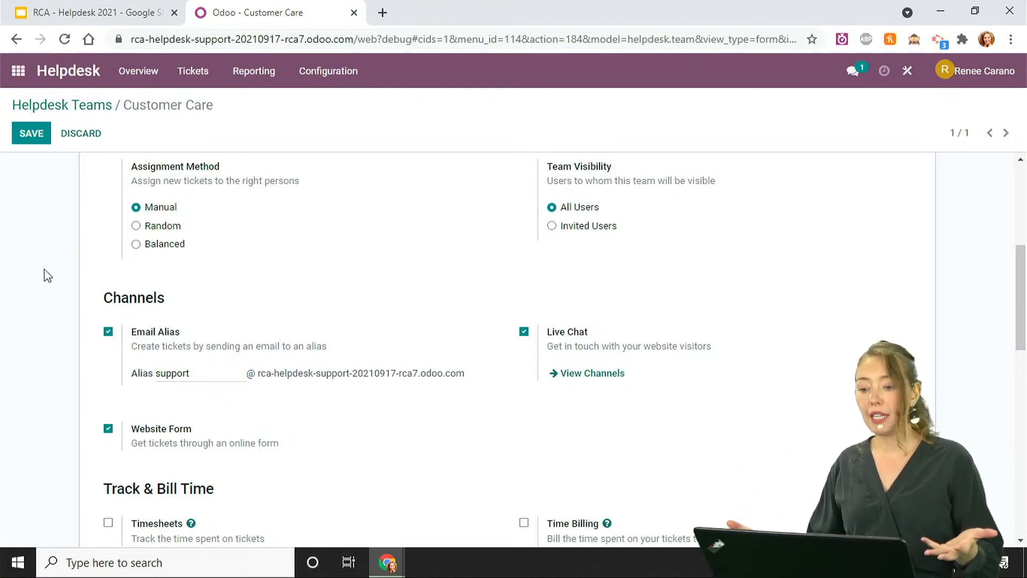
{"action": "scroll", "coordinate": [47, 276], "scroll_direction": "down", "scroll_amount": 3}
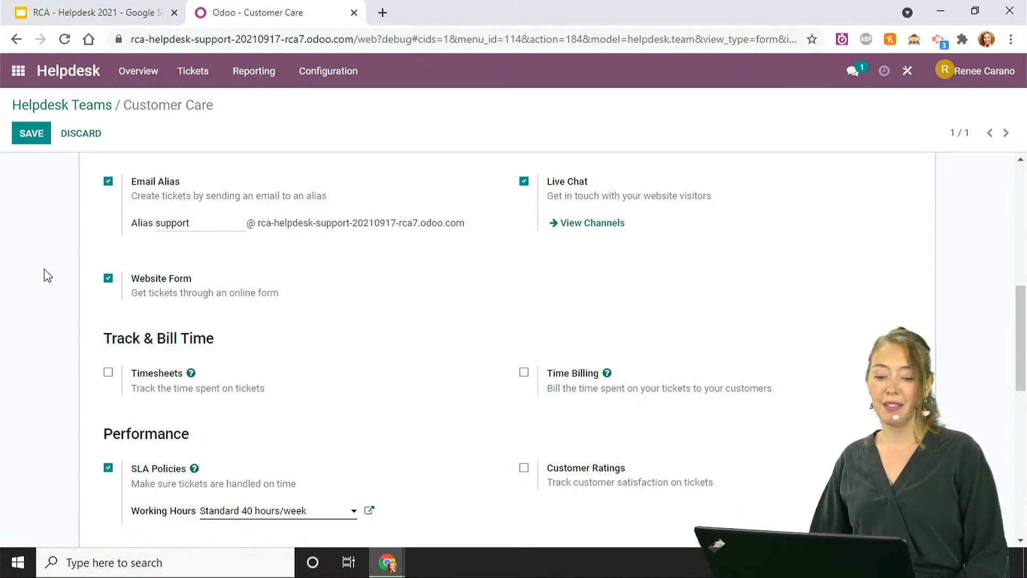
{"action": "scroll", "coordinate": [66, 323], "scroll_direction": "down", "scroll_amount": 1}
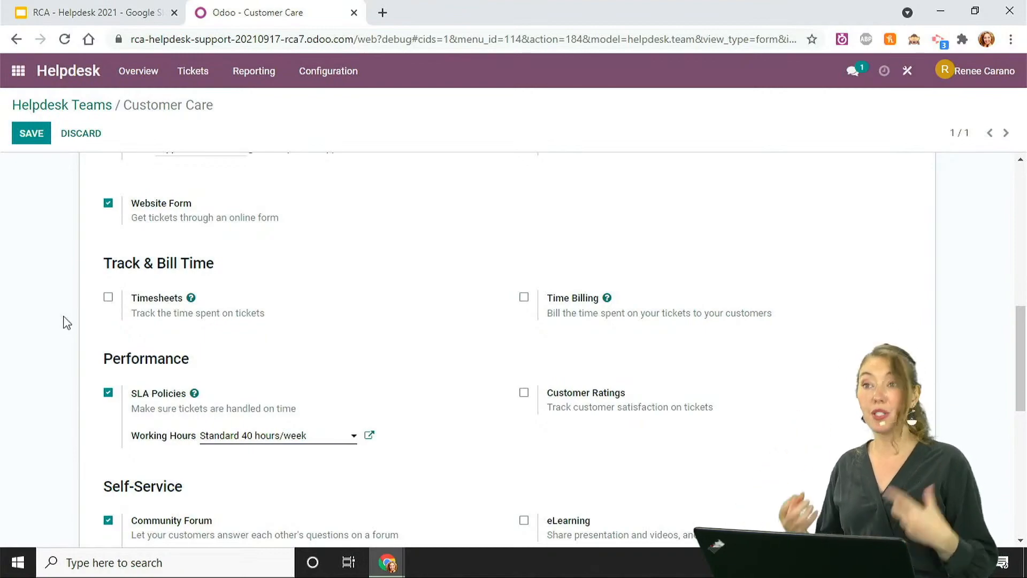
{"action": "scroll", "coordinate": [66, 324], "scroll_direction": "down", "scroll_amount": 2}
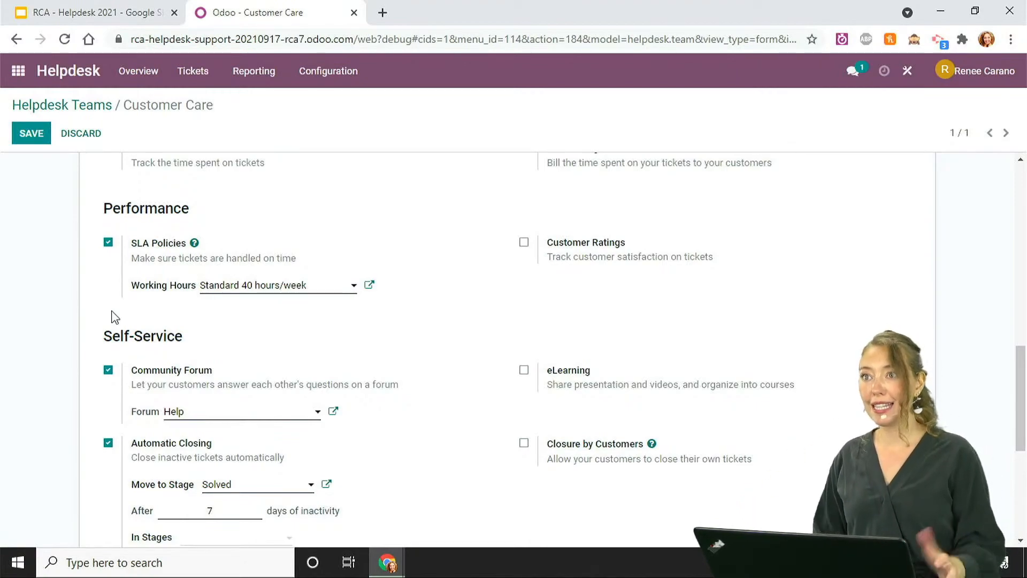
{"action": "scroll", "coordinate": [58, 334], "scroll_direction": "down", "scroll_amount": 3}
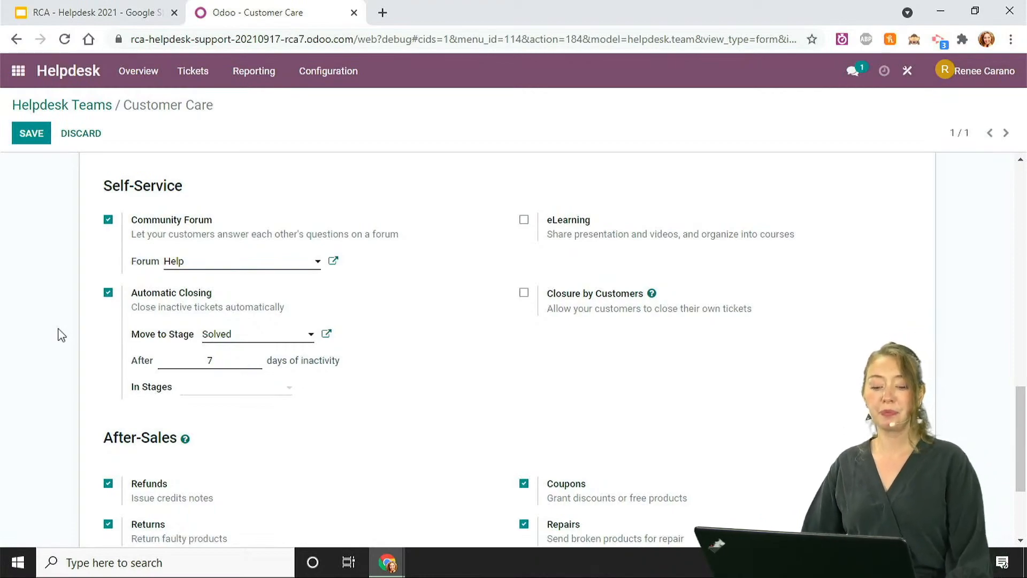
{"action": "scroll", "coordinate": [61, 335], "scroll_direction": "down", "scroll_amount": 3}
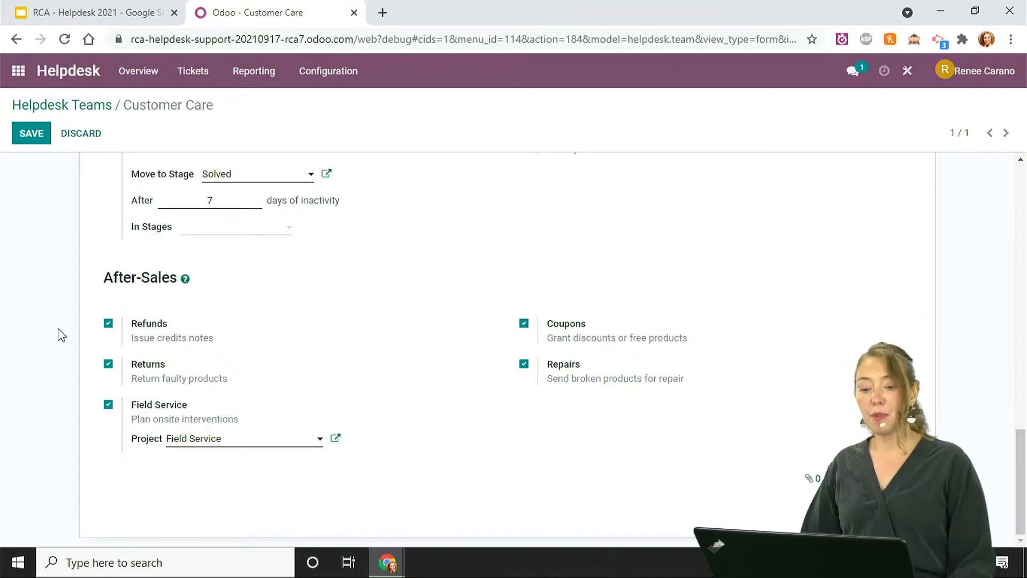
Review the Solved stage's email template, including its dynamic placeholder generator, and the list of helpdesk ticket types.
{"action": "left_click", "coordinate": [343, 81]}
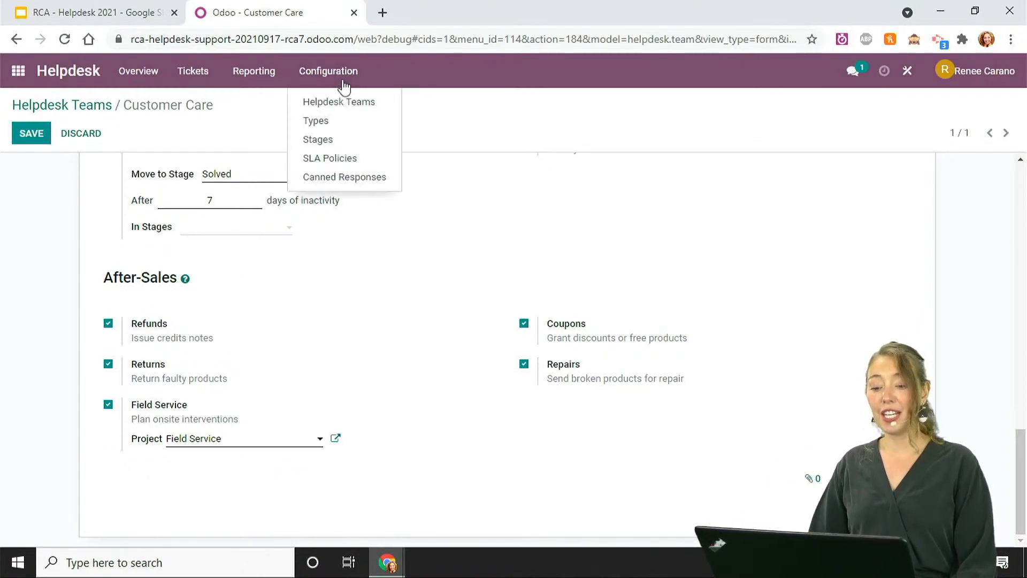
{"action": "left_click", "coordinate": [344, 105]}
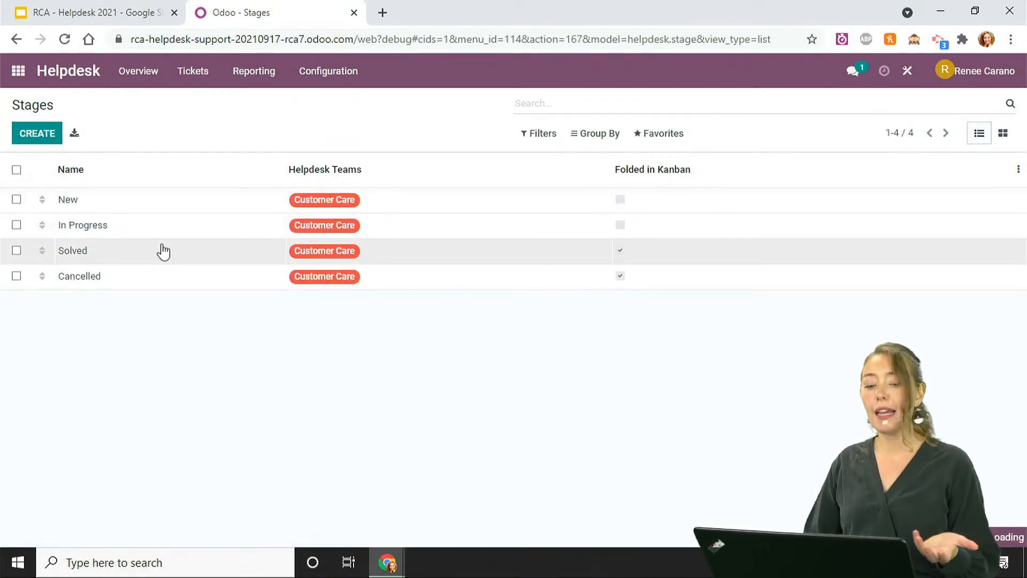
{"action": "left_click", "coordinate": [163, 251]}
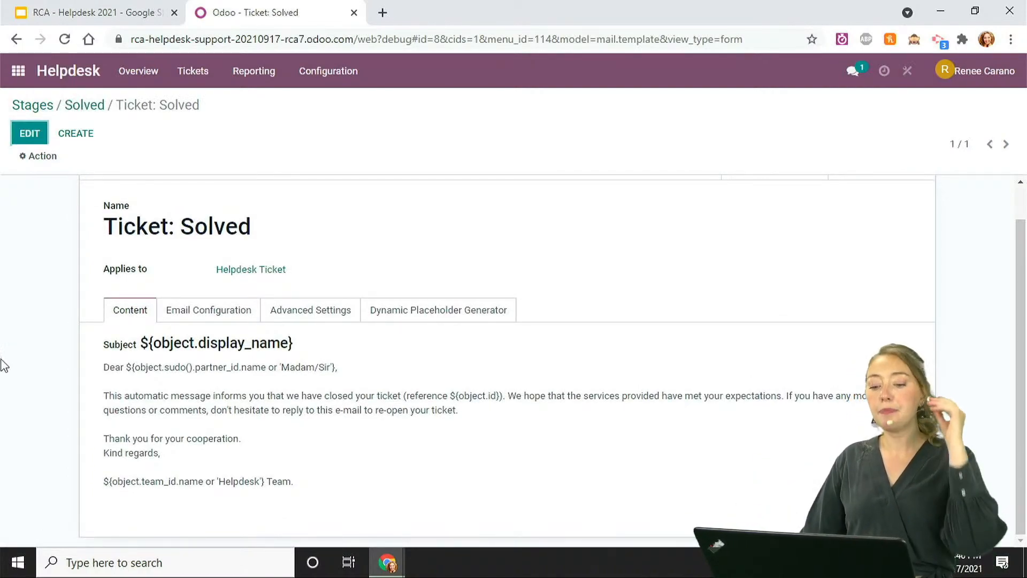
{"action": "left_click", "coordinate": [415, 315]}
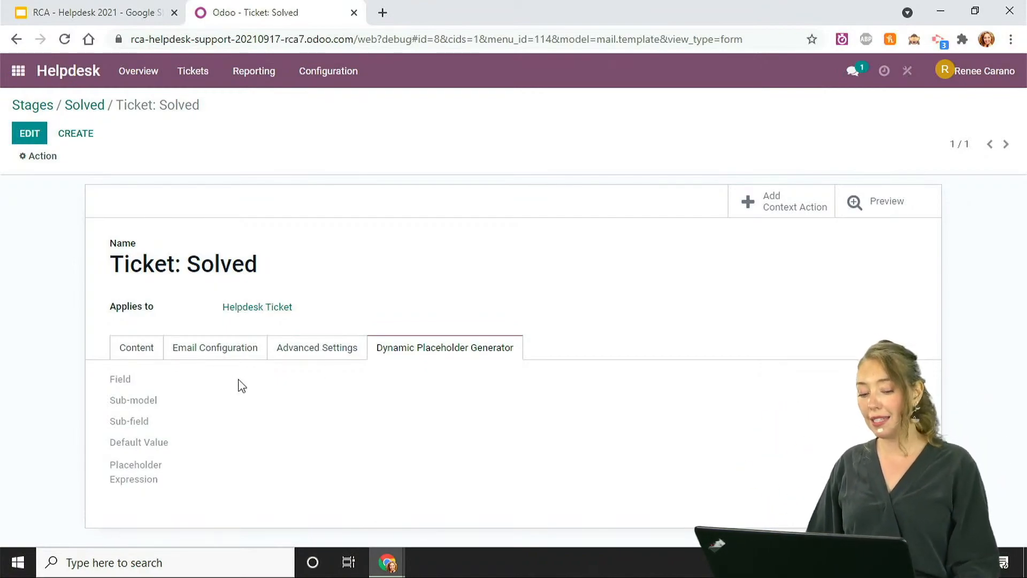
{"action": "left_click", "coordinate": [136, 353]}
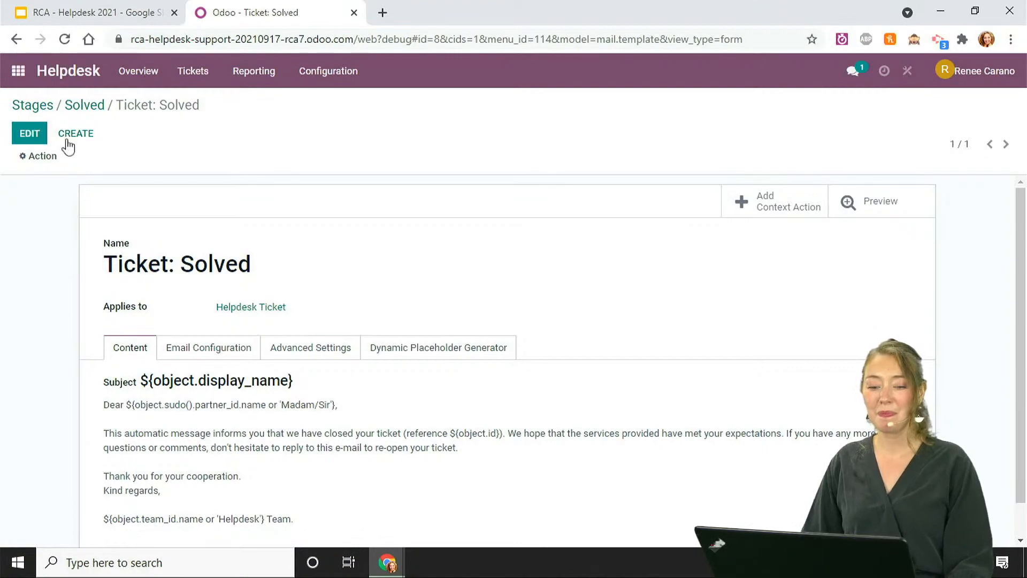
{"action": "left_click", "coordinate": [316, 74]}
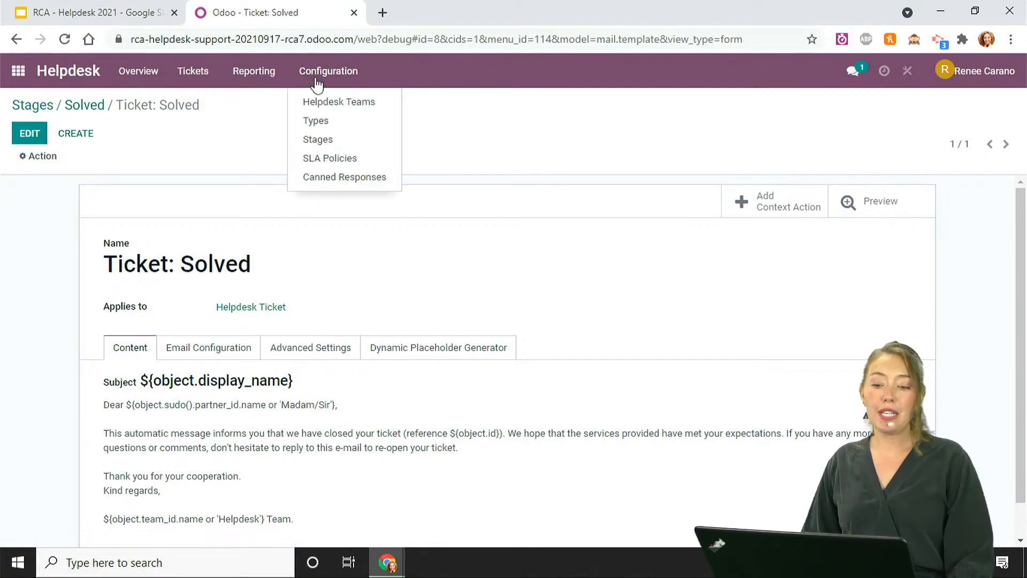
{"action": "left_click", "coordinate": [329, 120]}
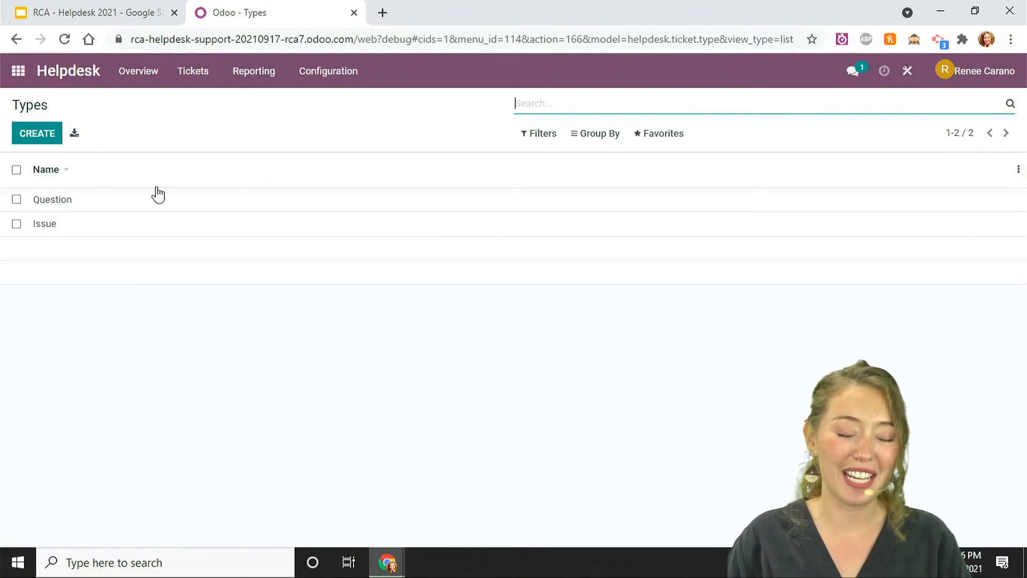
Open the Broken Chain ticket from the Customer Care team's tickets in the helpdesk overview.
{"action": "left_click", "coordinate": [139, 79]}
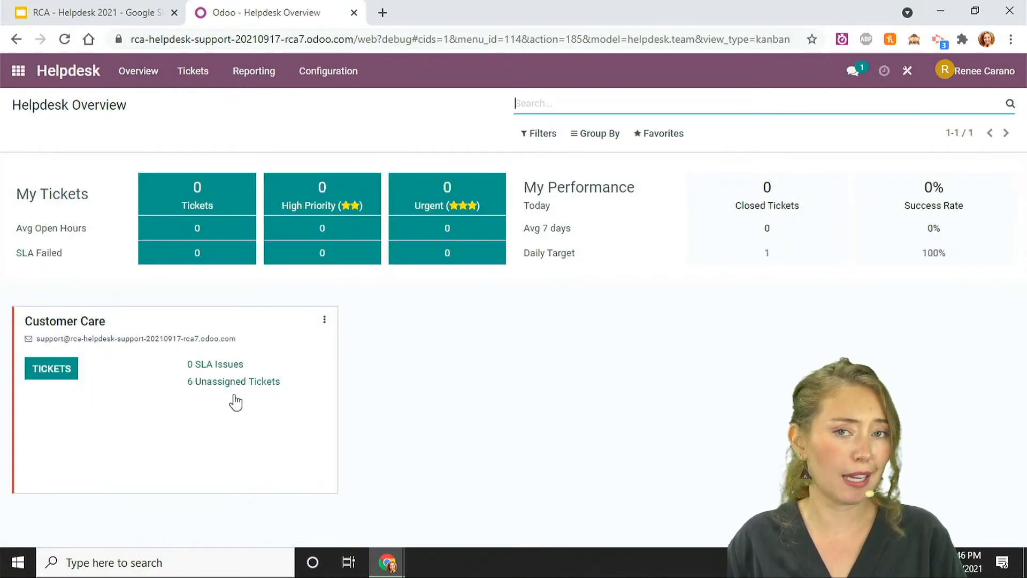
{"action": "left_click", "coordinate": [54, 376]}
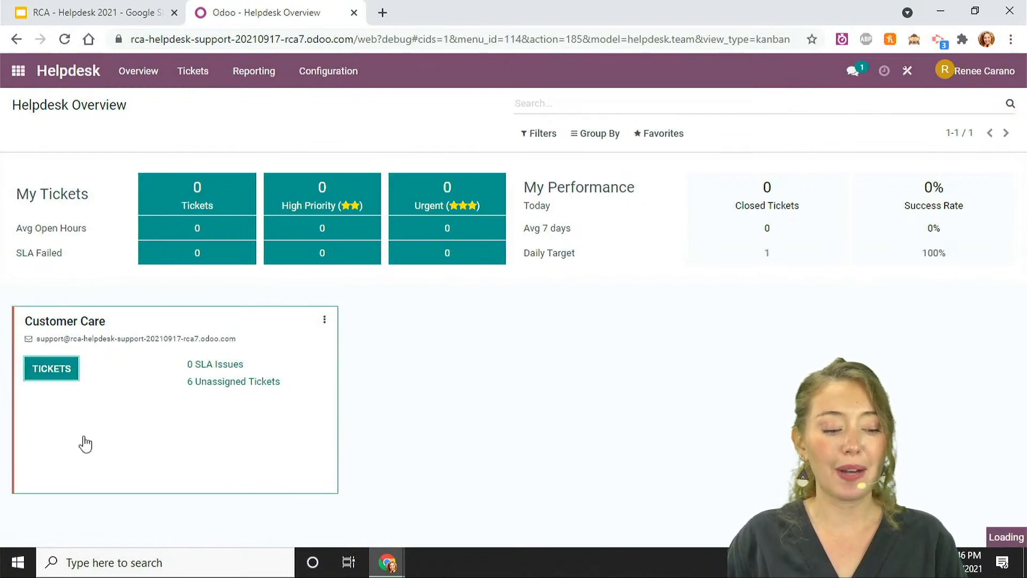
{"action": "scroll", "coordinate": [115, 429], "scroll_direction": "down", "scroll_amount": 1}
{"action": "left_click", "coordinate": [107, 519]}
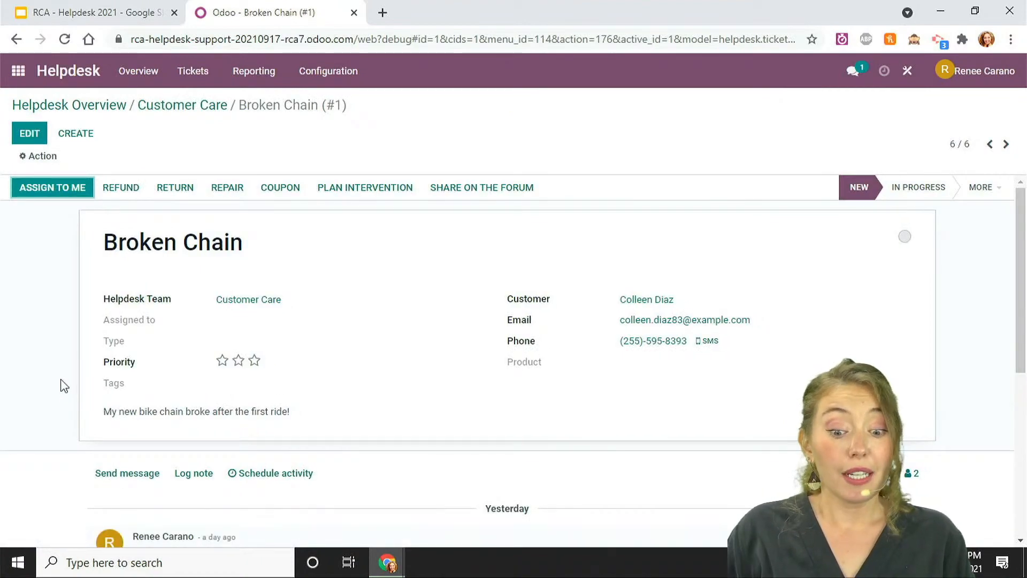
Edit the Broken Chain ticket, assign it to yourself and set its type to Issue.
{"action": "left_click", "coordinate": [28, 132]}
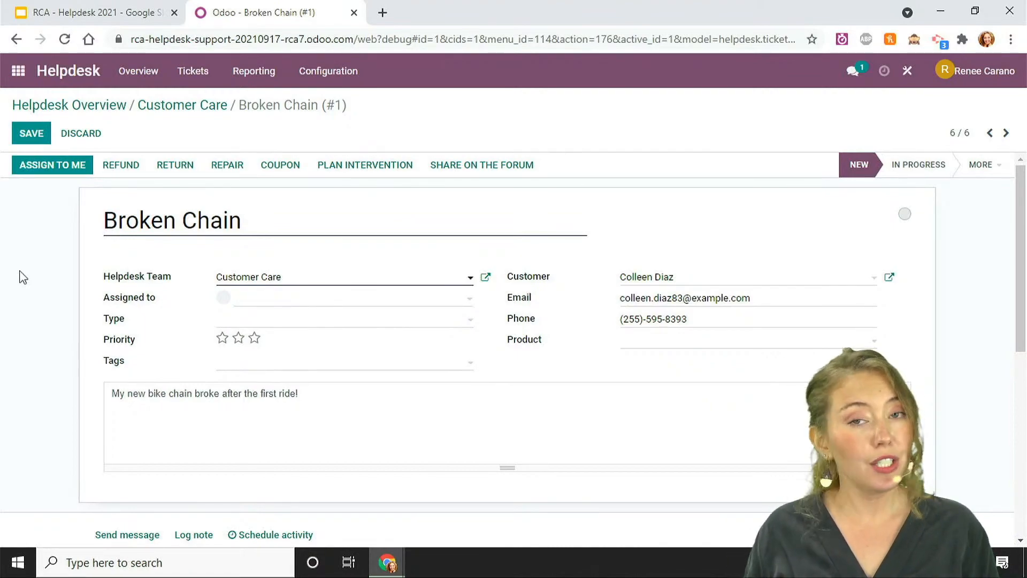
{"action": "left_click", "coordinate": [259, 297]}
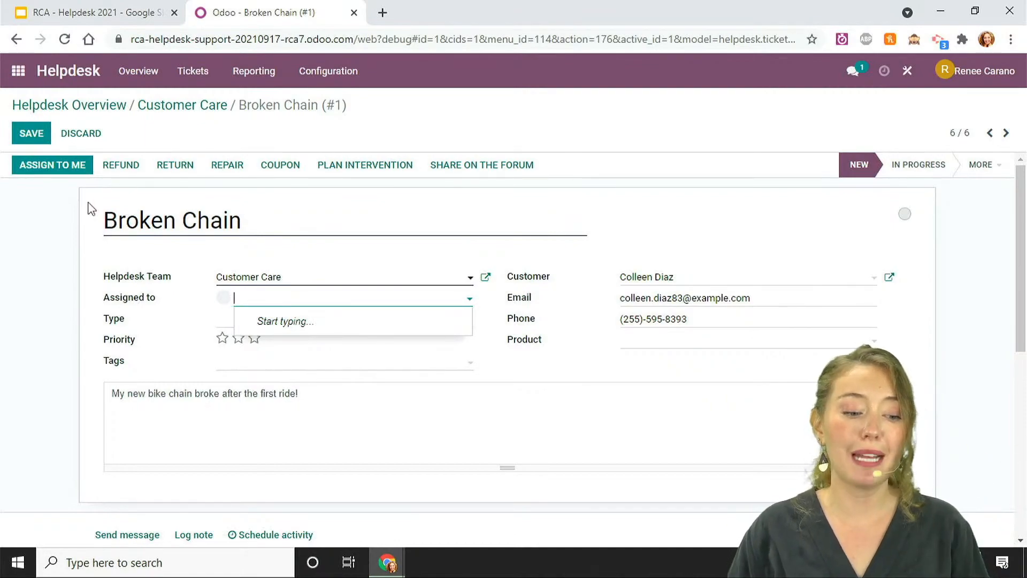
{"action": "left_click", "coordinate": [61, 172]}
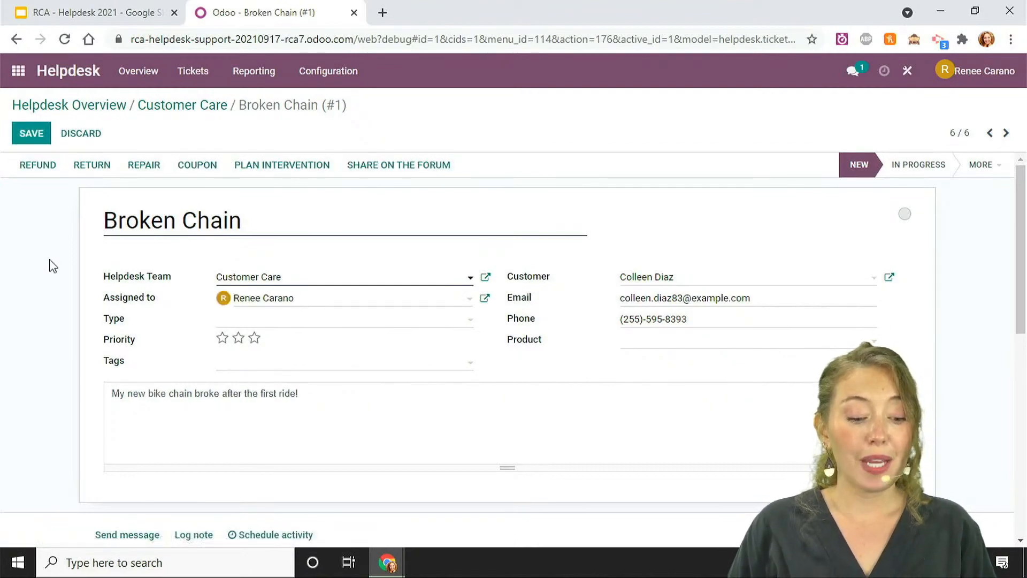
{"action": "left_click", "coordinate": [294, 324]}
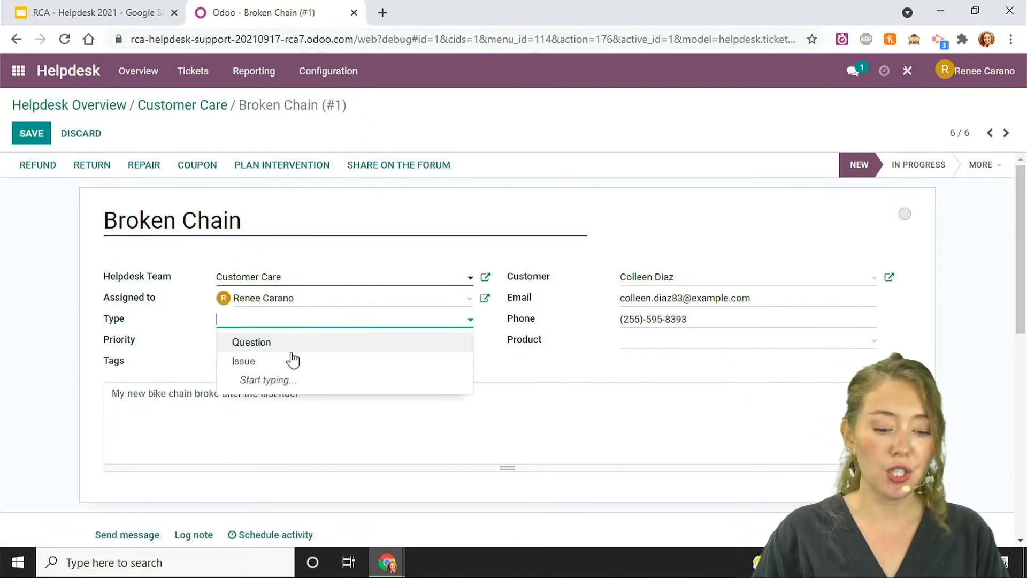
{"action": "left_click", "coordinate": [289, 363]}
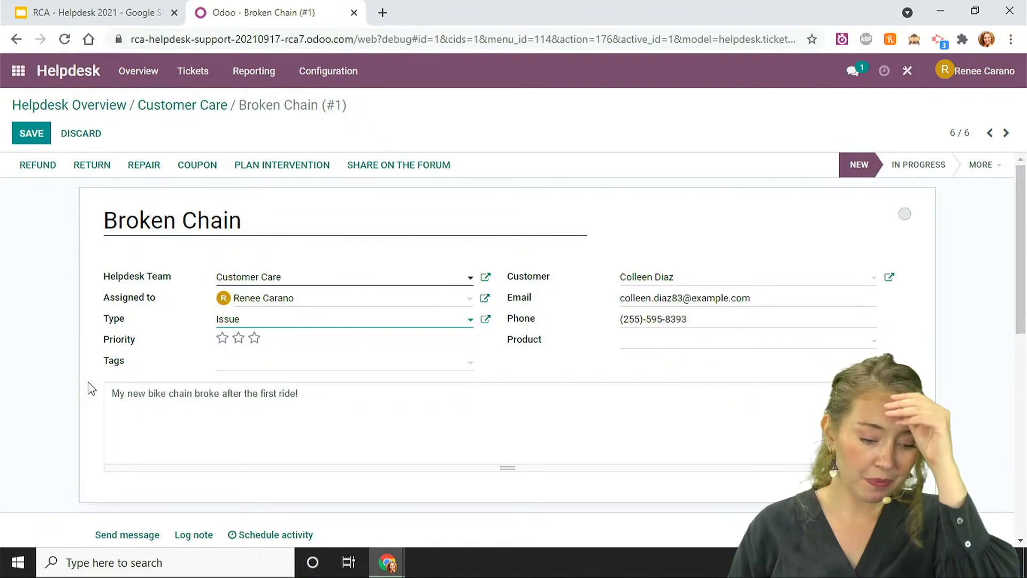
Tag the ticket with Parts and set its product to Bike Chain.
{"action": "left_click", "coordinate": [233, 367]}
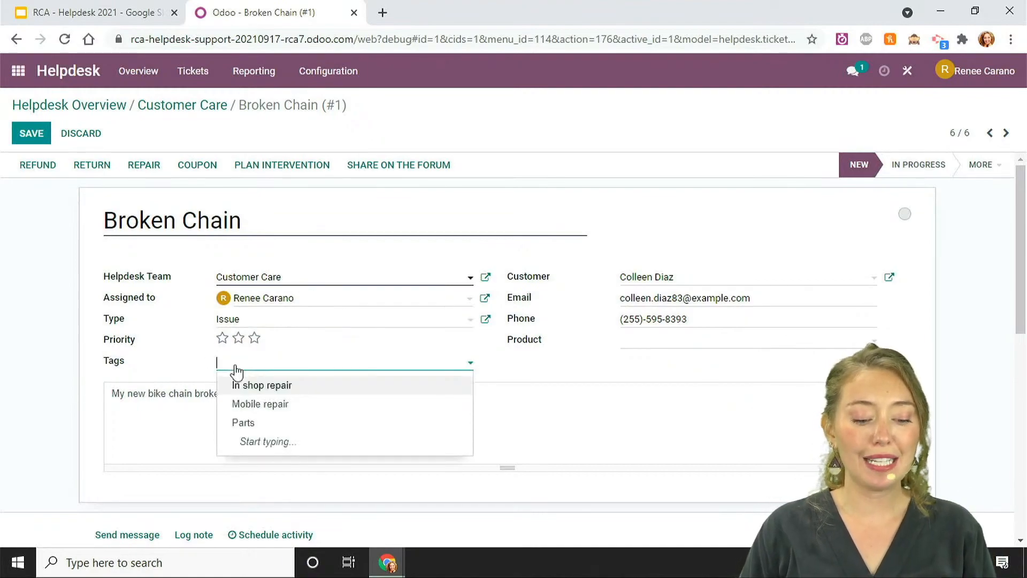
{"action": "left_click", "coordinate": [271, 423]}
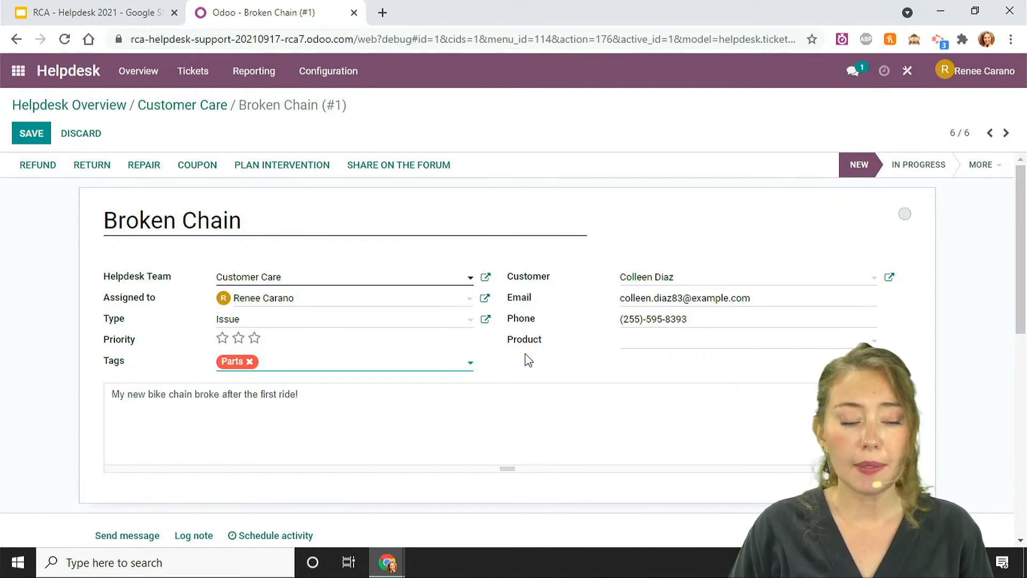
{"action": "left_click", "coordinate": [630, 343]}
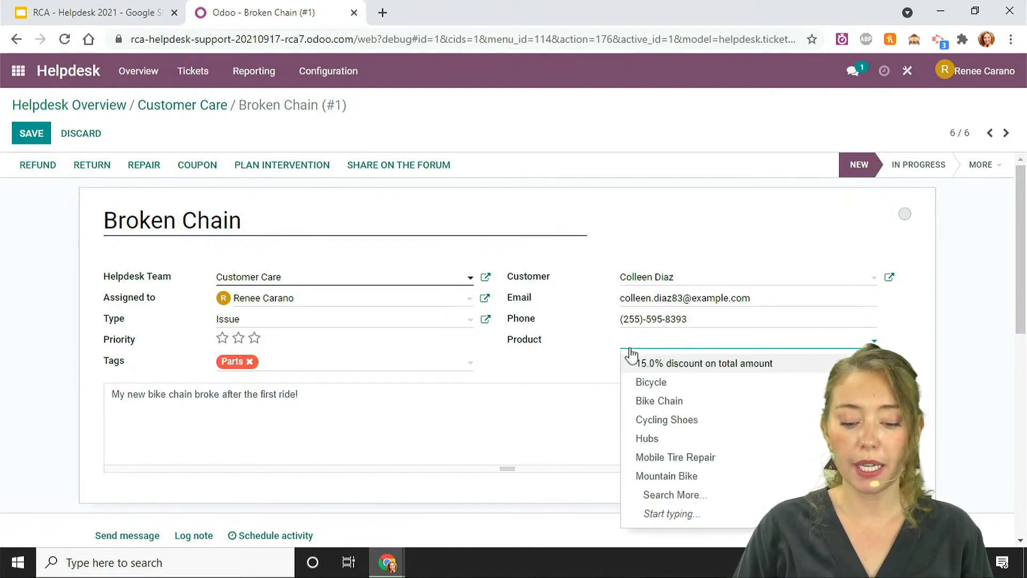
{"action": "left_click", "coordinate": [675, 400]}
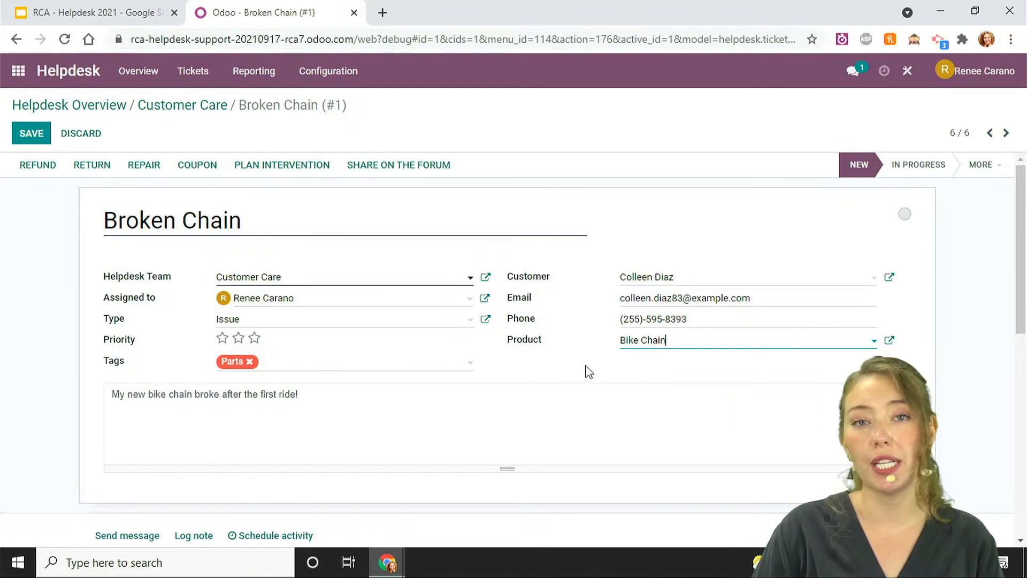
Show the ticket's attachments and examine the attached photo above the message history.
{"action": "scroll", "coordinate": [3, 407], "scroll_direction": "down", "scroll_amount": 3}
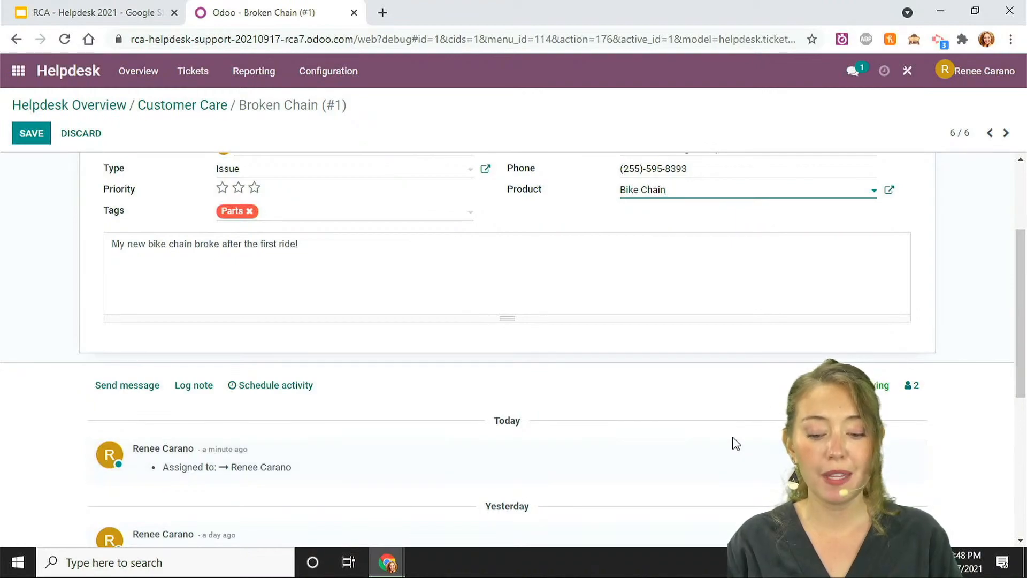
{"action": "left_click", "coordinate": [812, 386]}
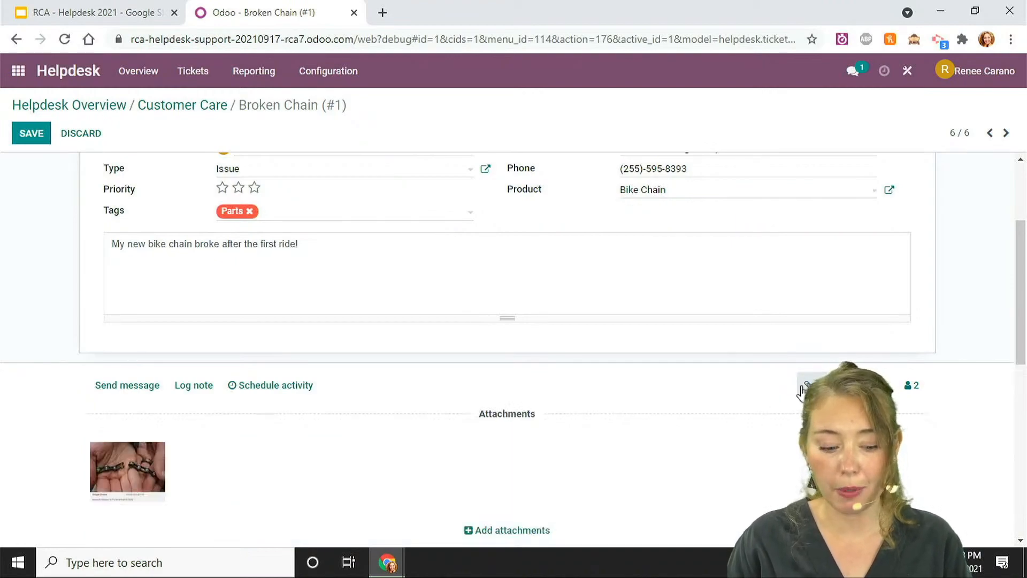
{"action": "scroll", "coordinate": [221, 415], "scroll_direction": "down", "scroll_amount": 3}
{"action": "mouse_move", "coordinate": [131, 335]}
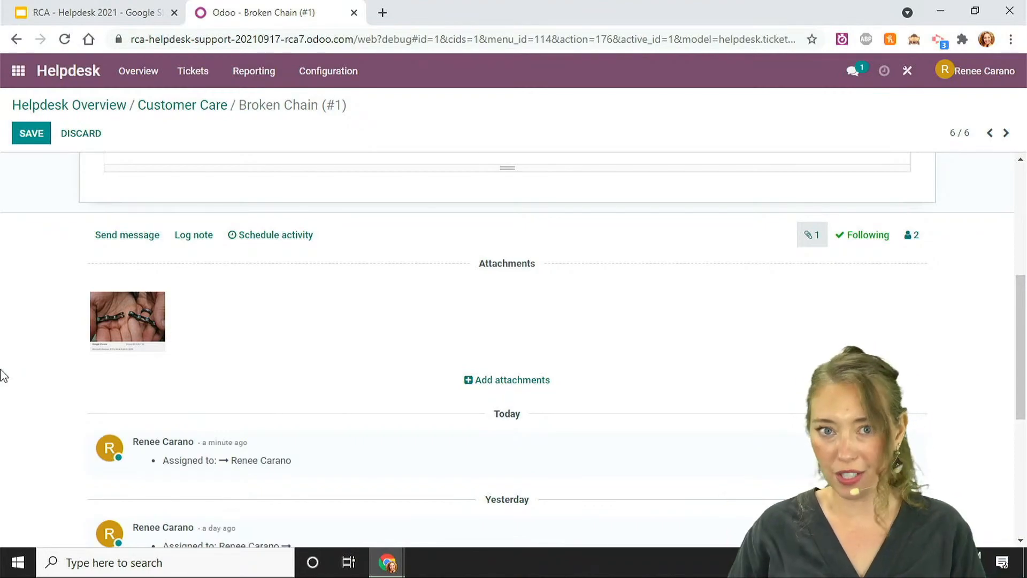
Save the Broken Chain ticket and create a refund from it by reversing the customer's invoice.
{"action": "scroll", "coordinate": [5, 373], "scroll_direction": "up", "scroll_amount": 5}
{"action": "left_click", "coordinate": [43, 136]}
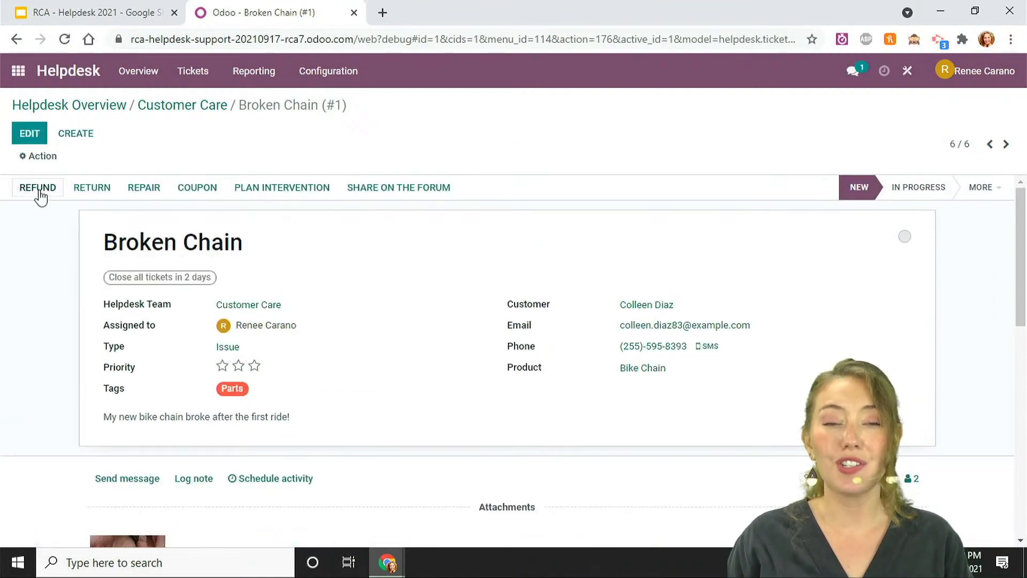
{"action": "left_click", "coordinate": [38, 188]}
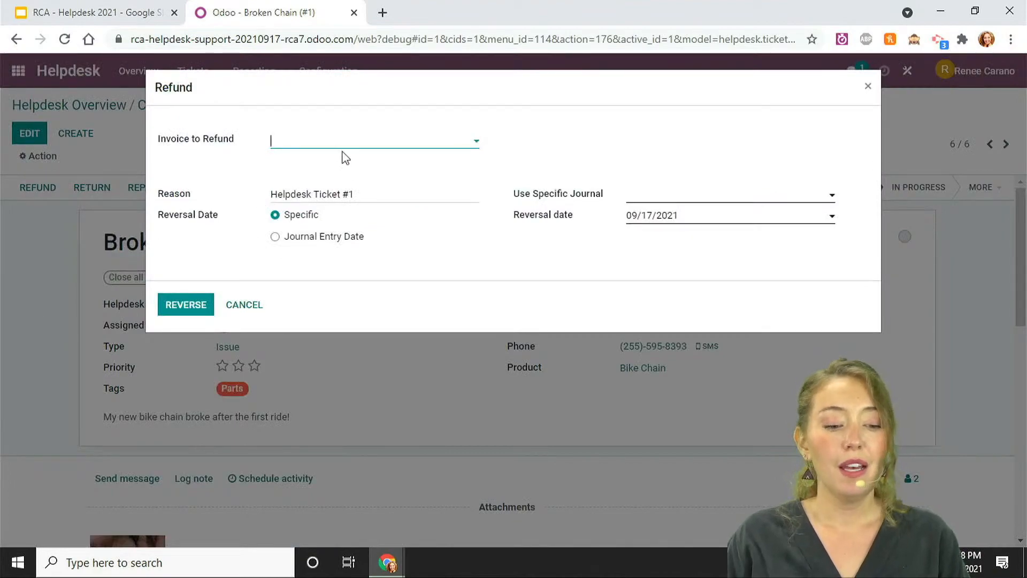
{"action": "left_click", "coordinate": [349, 143]}
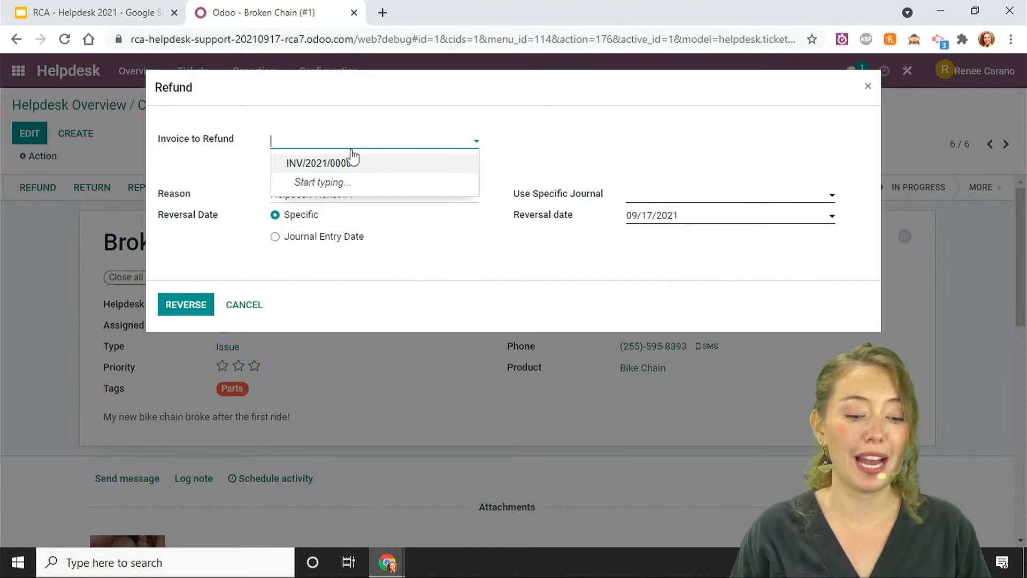
{"action": "left_click", "coordinate": [347, 164]}
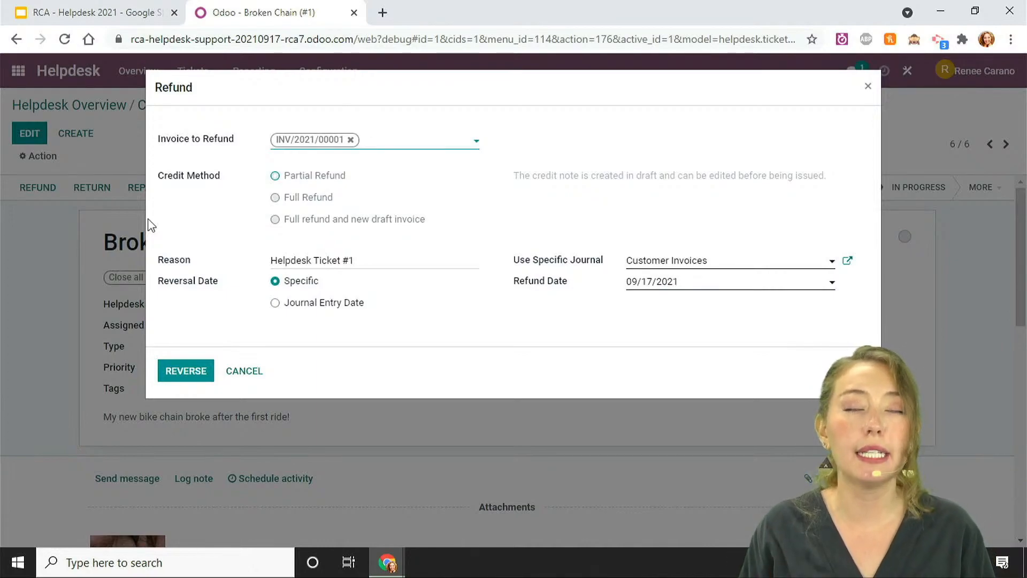
{"action": "left_click", "coordinate": [190, 372]}
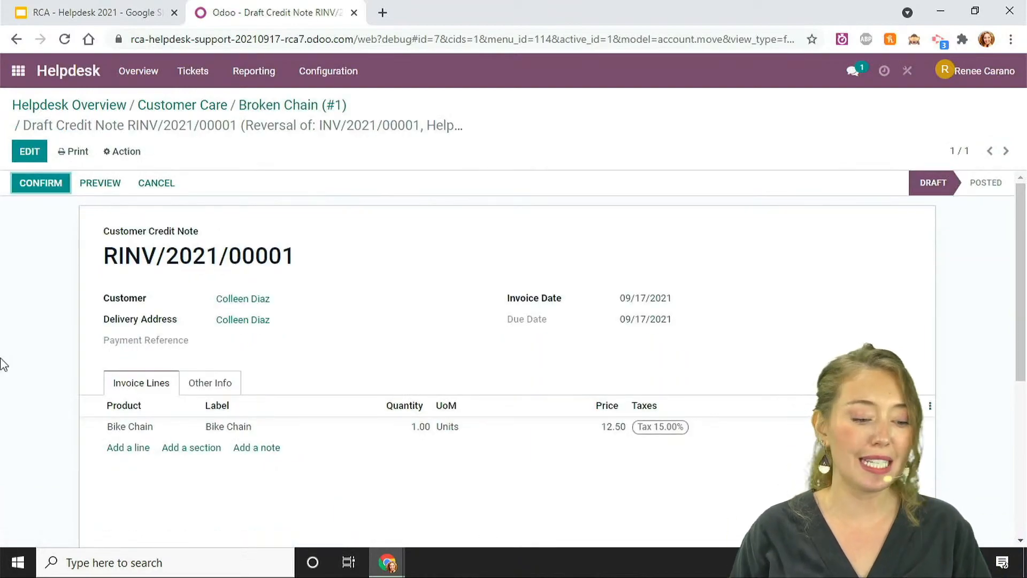
Confirm the draft credit note and register its payment with the Bank journal and the Manual payment method.
{"action": "left_click", "coordinate": [30, 185]}
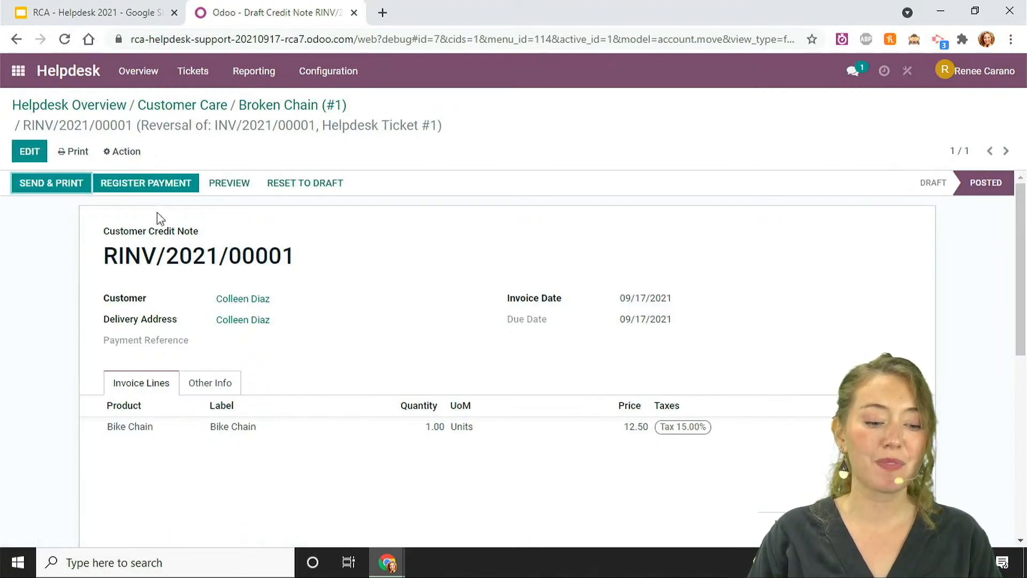
{"action": "left_click", "coordinate": [146, 184]}
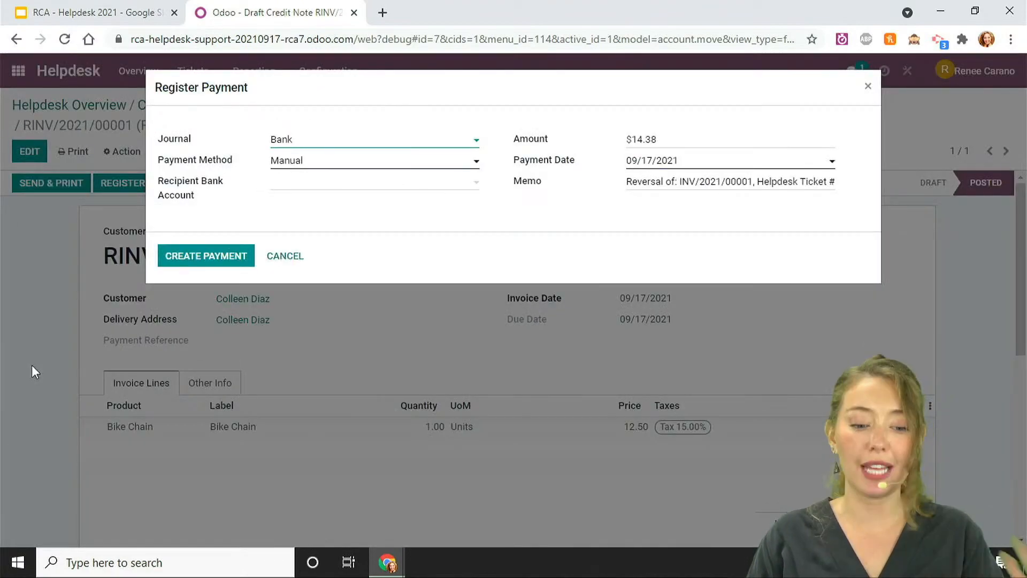
{"action": "left_click", "coordinate": [207, 254]}
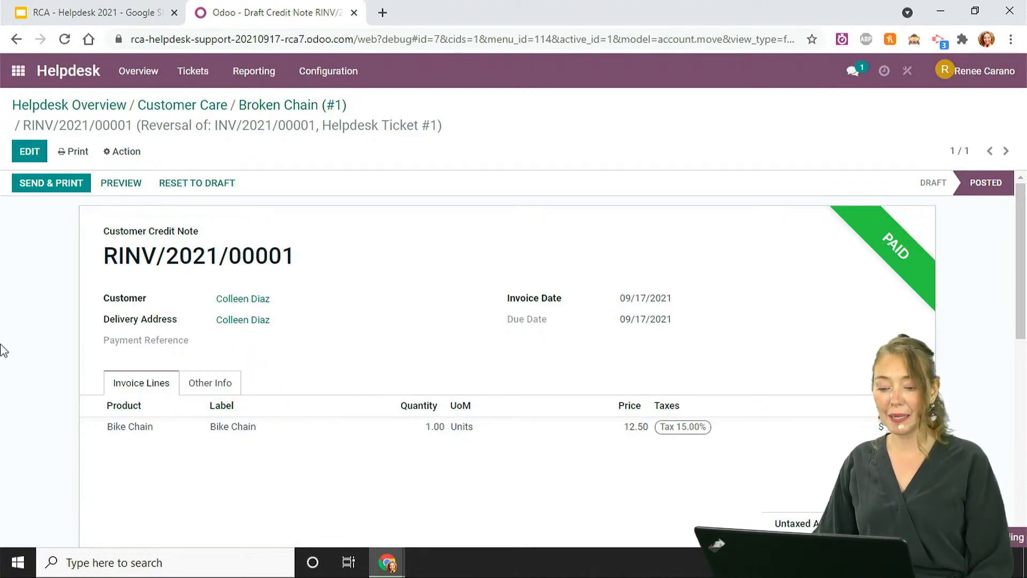
Return to the Broken Chain ticket and send its followers the message "Hi, The order was refunded!", signed with your first name.
{"action": "scroll", "coordinate": [3, 345], "scroll_direction": "down", "scroll_amount": 3}
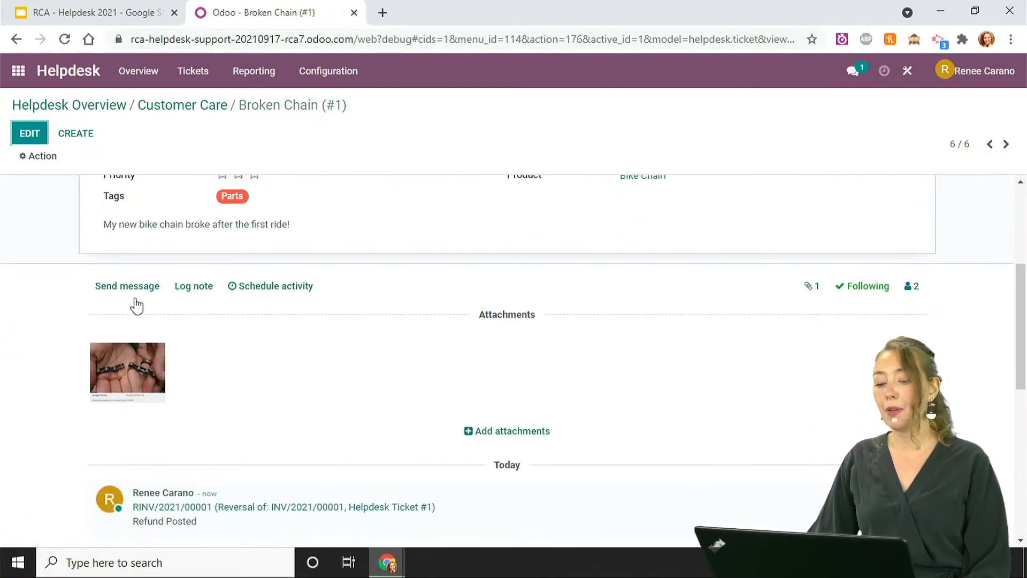
{"action": "scroll", "coordinate": [52, 405], "scroll_direction": "down", "scroll_amount": 3}
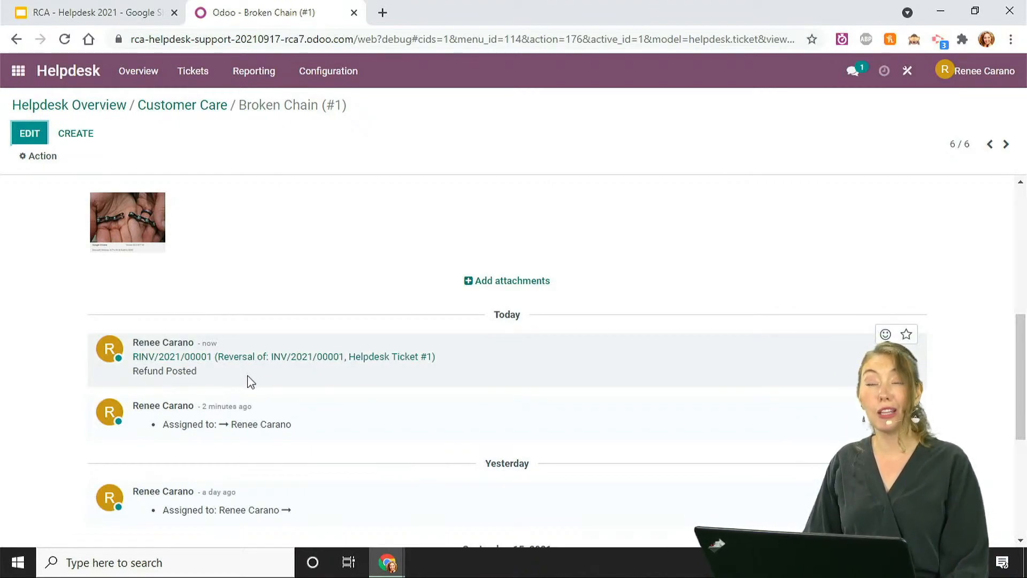
{"action": "scroll", "coordinate": [725, 404], "scroll_direction": "up", "scroll_amount": 10}
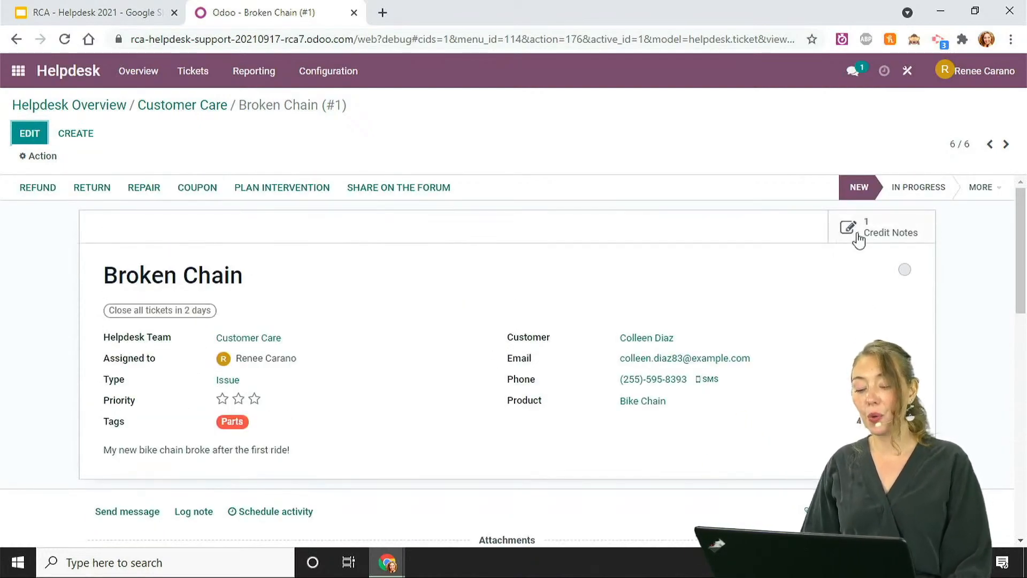
{"action": "scroll", "coordinate": [464, 321], "scroll_direction": "down", "scroll_amount": 4}
{"action": "left_click", "coordinate": [129, 291]}
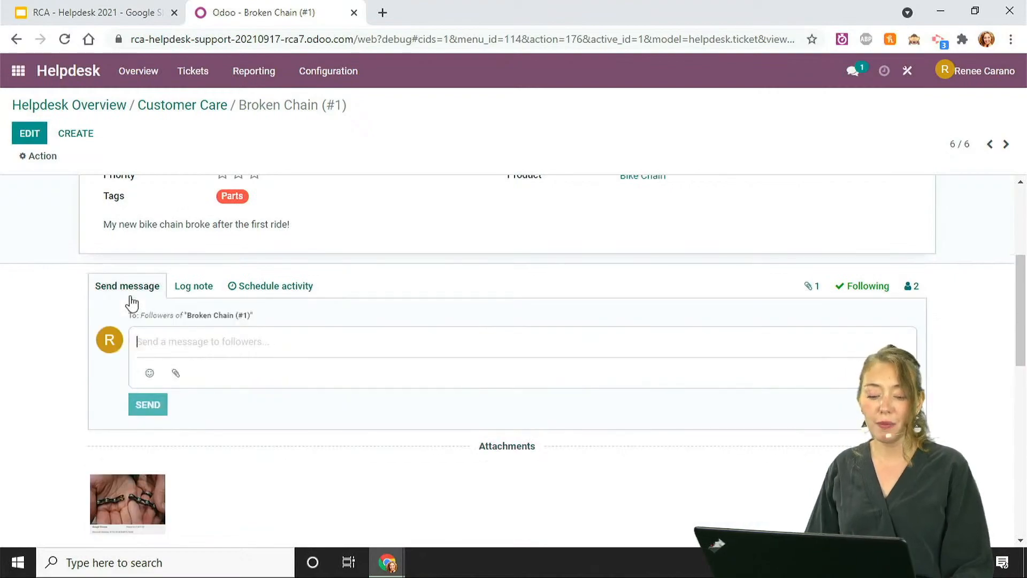
{"action": "type", "text": "Hi,"}
{"action": "key", "text": "Return"}
{"action": "key", "text": "Return"}
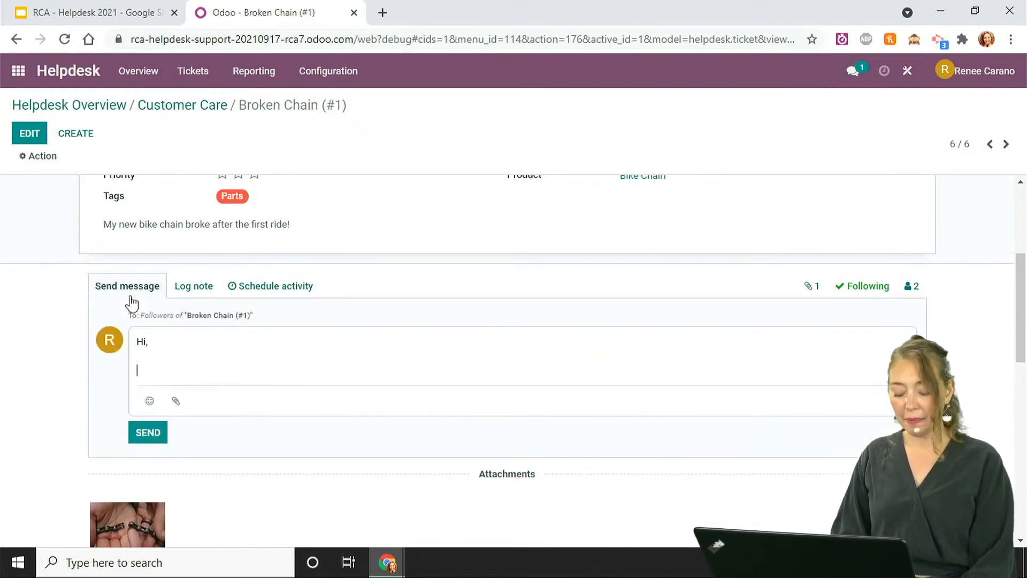
{"action": "type", "text": "The order "}
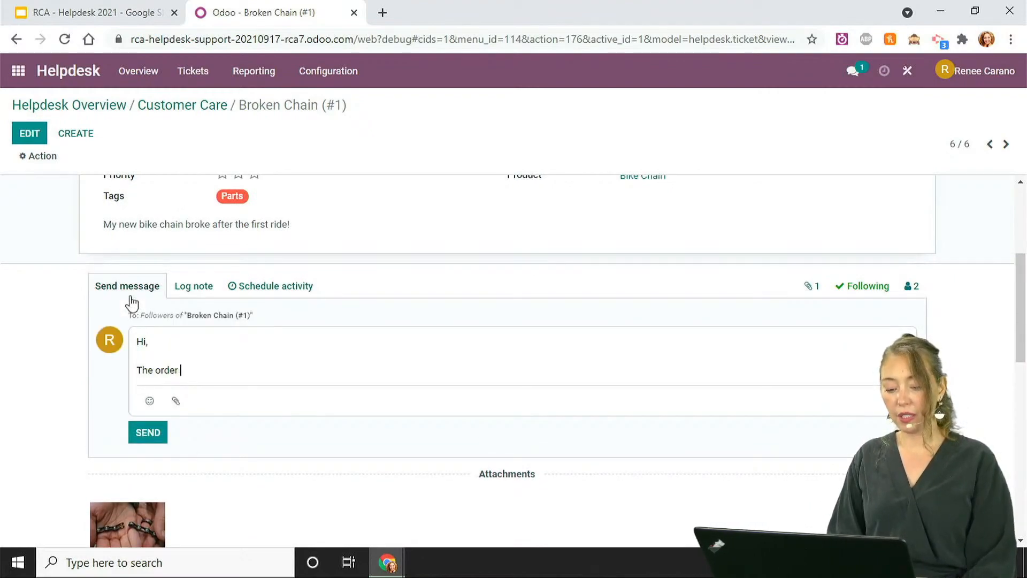
{"action": "type", "text": "was refunde!"}
{"action": "key", "text": "Return"}
{"action": "key", "text": "BackSpace"}
{"action": "key", "text": "BackSpace"}
{"action": "type", "text": "d!"}
{"action": "key", "text": "Return"}
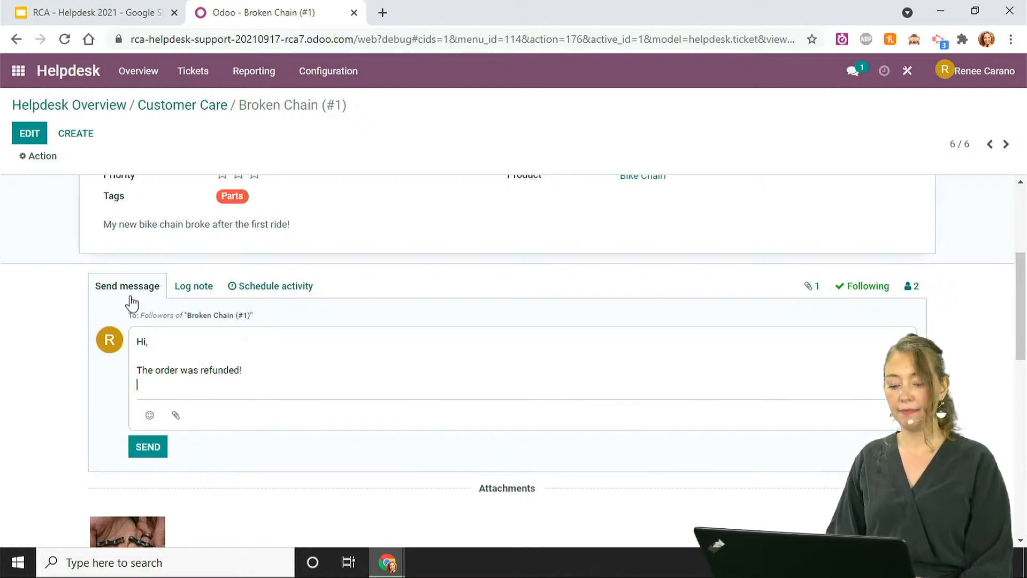
{"action": "key", "text": "Return"}
{"action": "type", "text": "- Renee"}
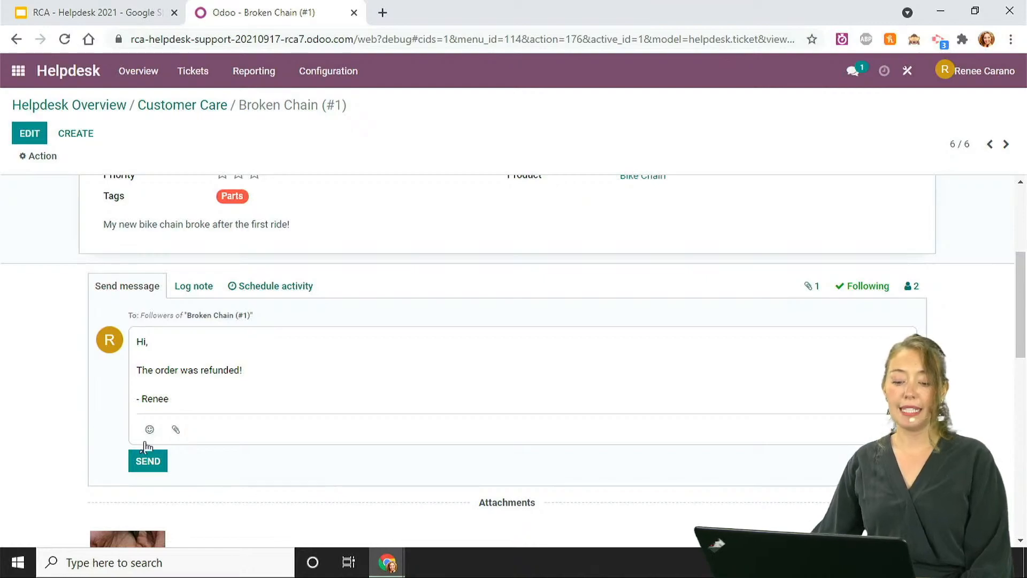
{"action": "left_click", "coordinate": [148, 462]}
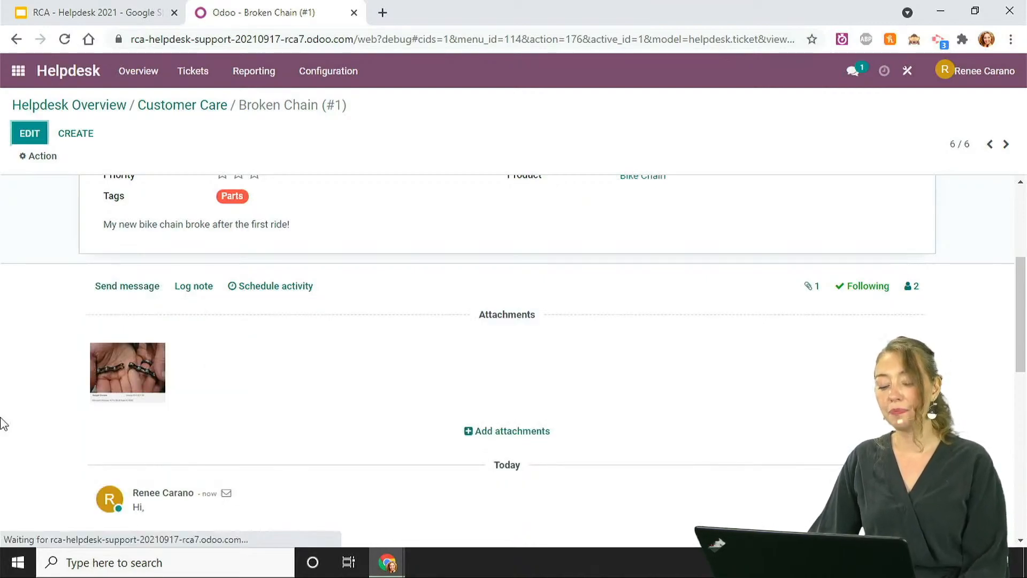
Move the Broken Chain ticket to the Solved stage and check the messages logged in its history.
{"action": "scroll", "coordinate": [2, 423], "scroll_direction": "down", "scroll_amount": 3}
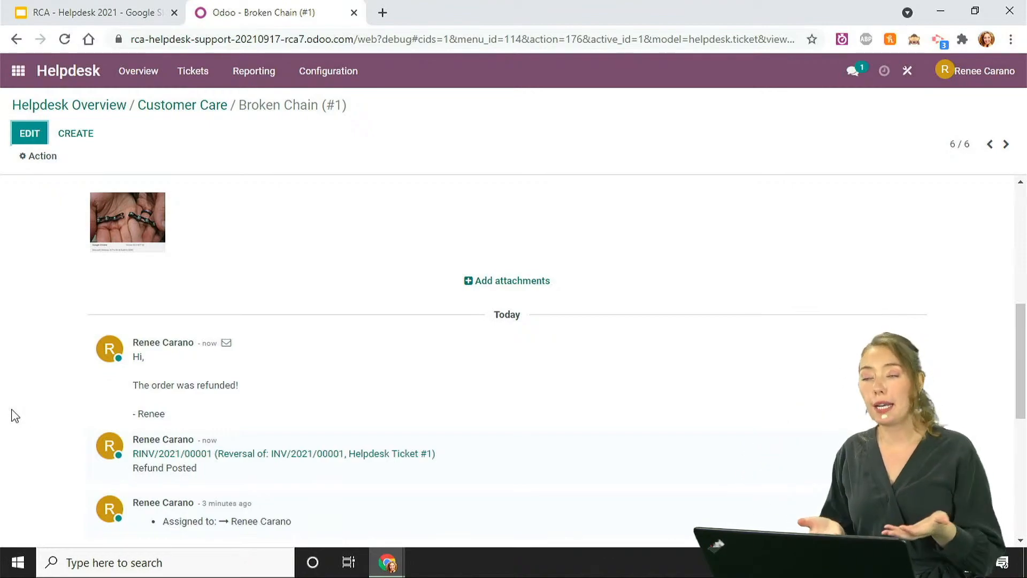
{"action": "scroll", "coordinate": [15, 415], "scroll_direction": "up", "scroll_amount": 6}
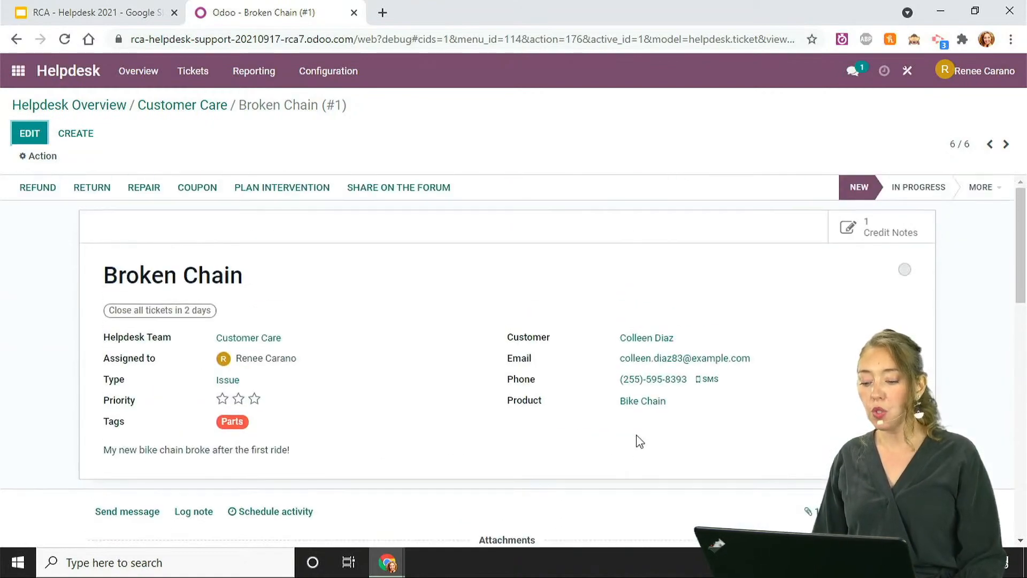
{"action": "left_click", "coordinate": [981, 187]}
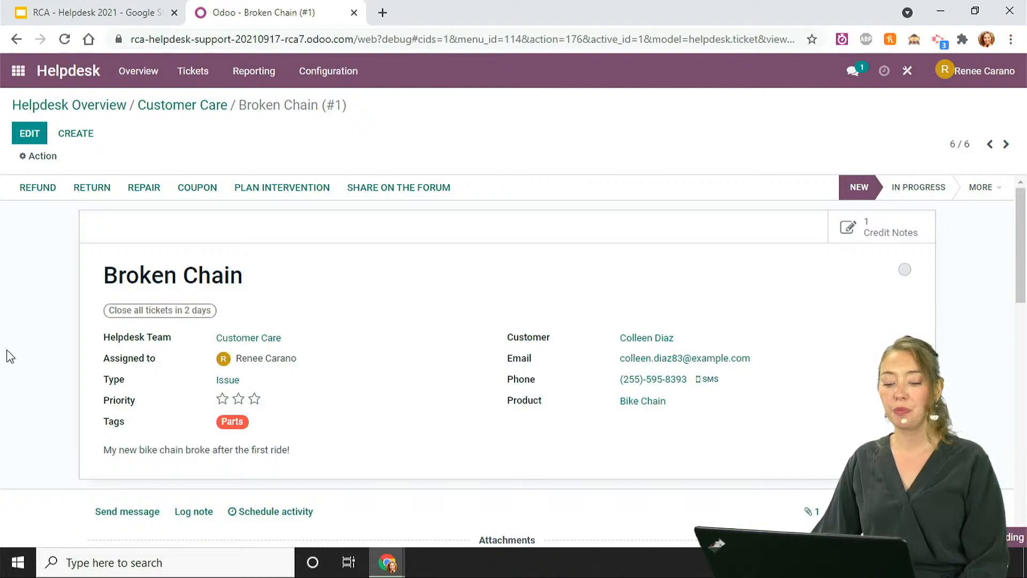
{"action": "scroll", "coordinate": [7, 356], "scroll_direction": "down", "scroll_amount": 8}
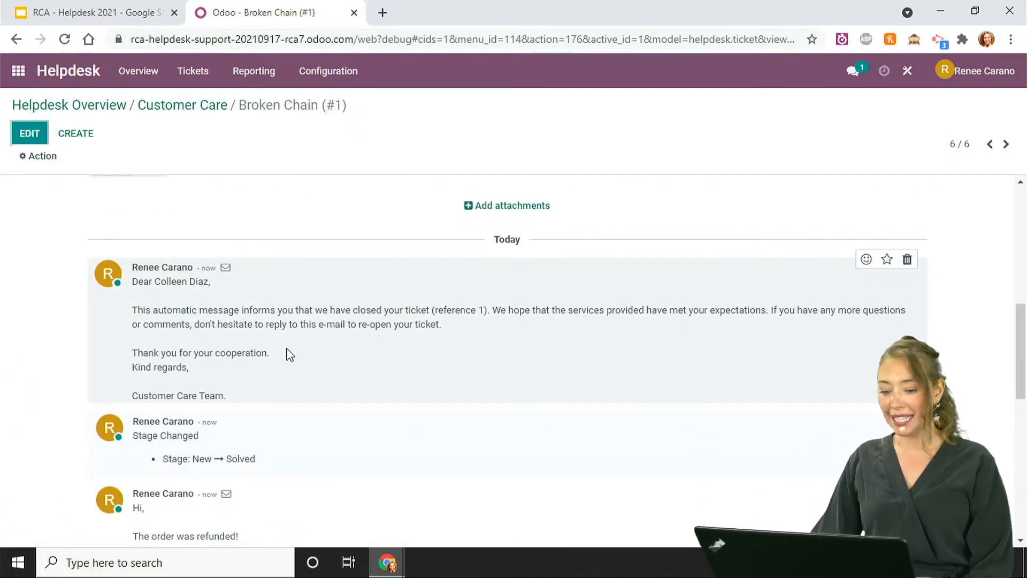
{"action": "scroll", "coordinate": [84, 360], "scroll_direction": "up", "scroll_amount": 8}
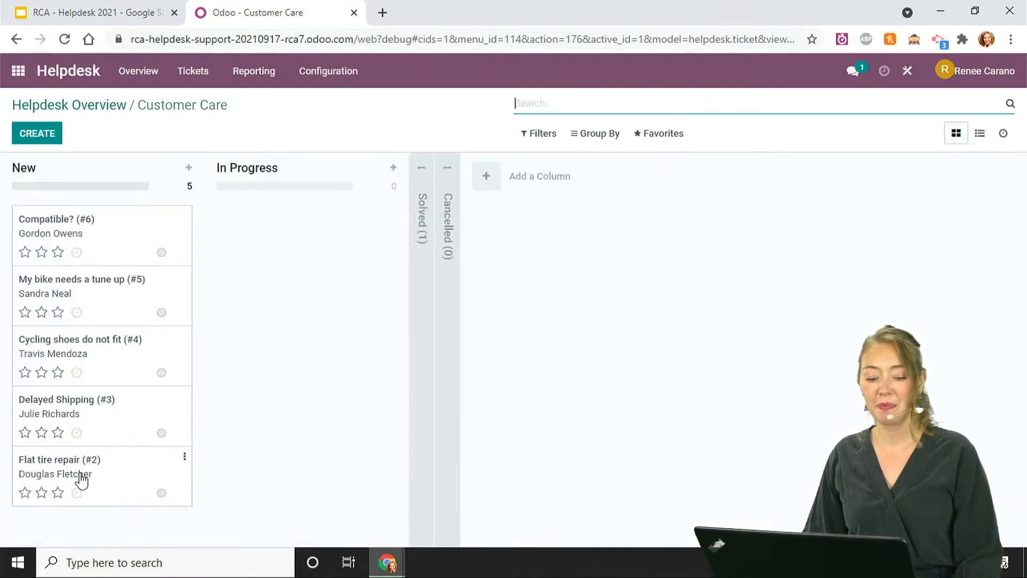
Open the Flat tire repair ticket from the Customer Care tickets, assign it to yourself and set its type to Issue.
{"action": "left_click", "coordinate": [126, 484]}
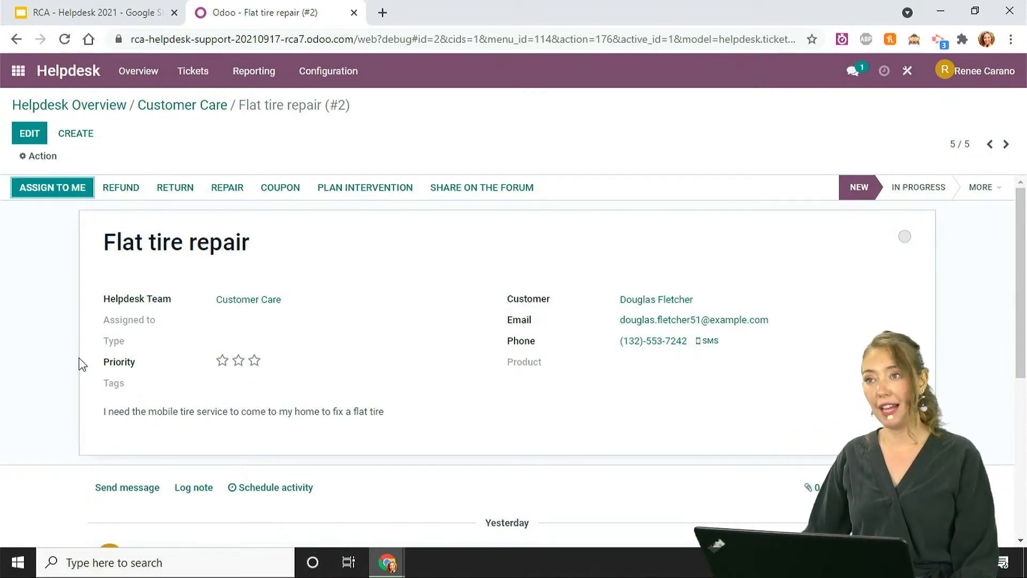
{"action": "left_click", "coordinate": [58, 196]}
{"action": "left_click", "coordinate": [27, 131]}
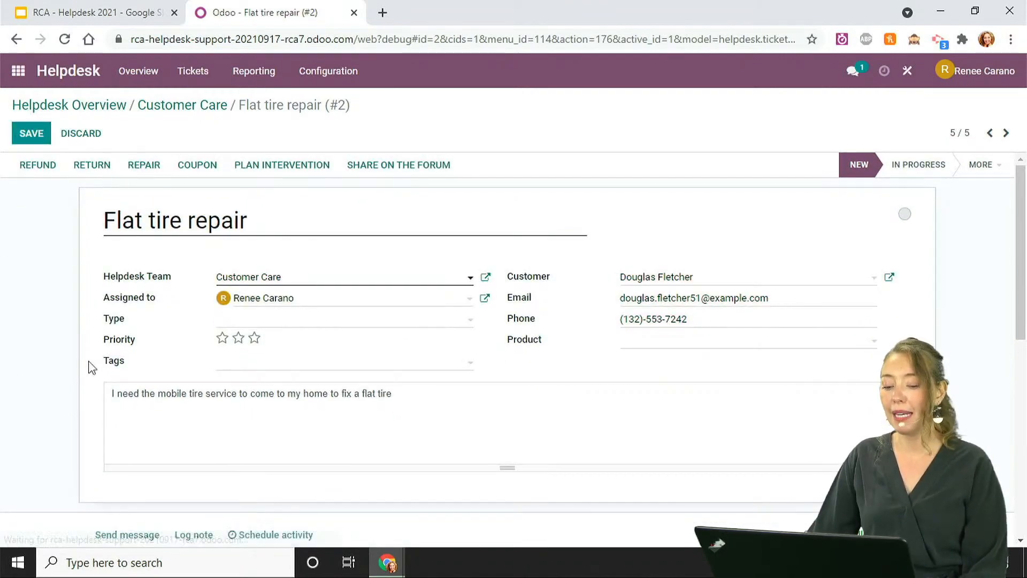
{"action": "left_click", "coordinate": [291, 322]}
{"action": "left_click", "coordinate": [282, 361]}
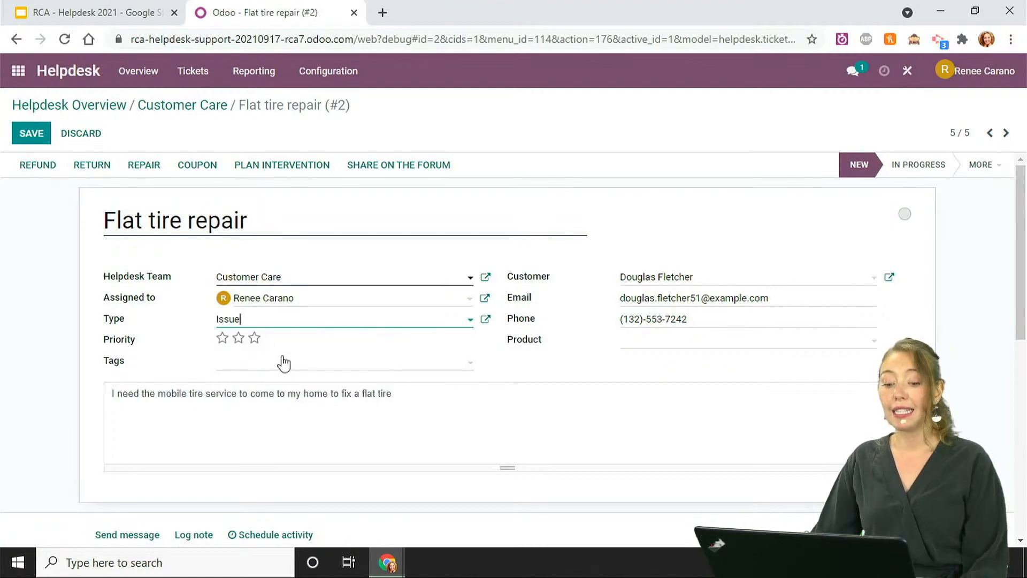
Tag the Flat tire repair ticket with Mobile repair and save it.
{"action": "left_click", "coordinate": [285, 367]}
{"action": "left_click", "coordinate": [278, 403]}
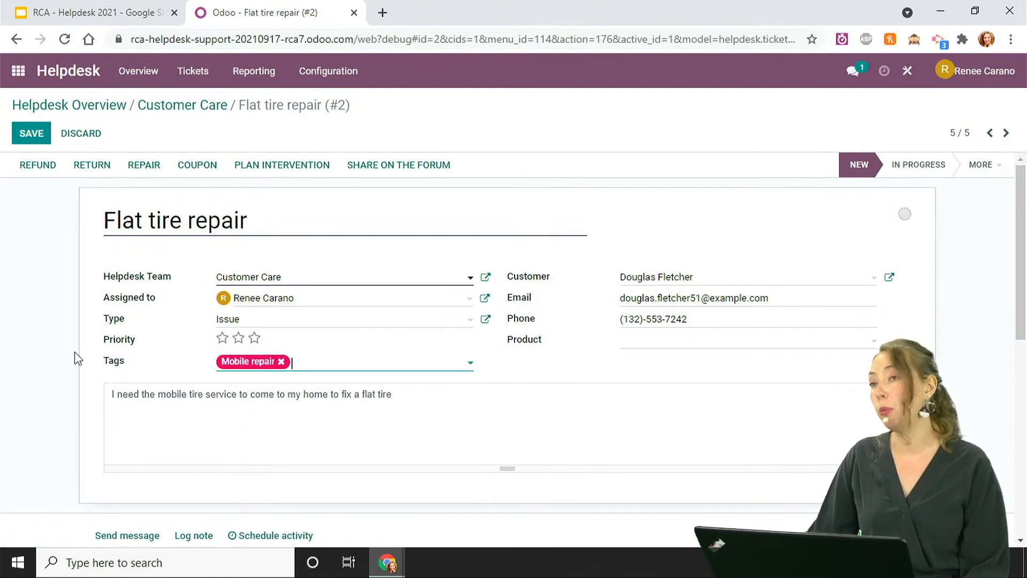
{"action": "left_click", "coordinate": [31, 134]}
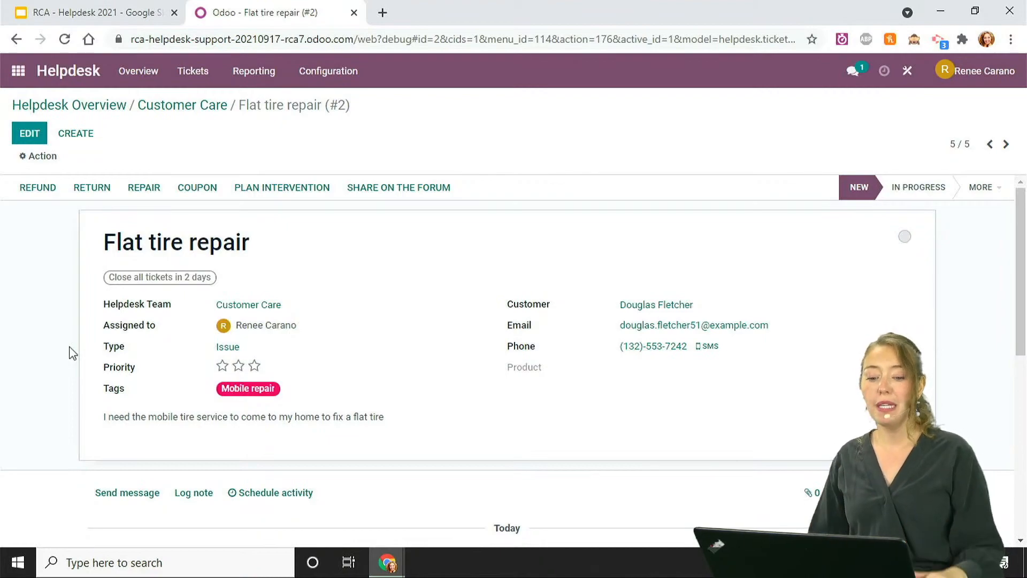
Plan an intervention as a Field Service task titled Flat tire repair and add one Mobile Tire Repair product to it.
{"action": "left_click", "coordinate": [268, 190]}
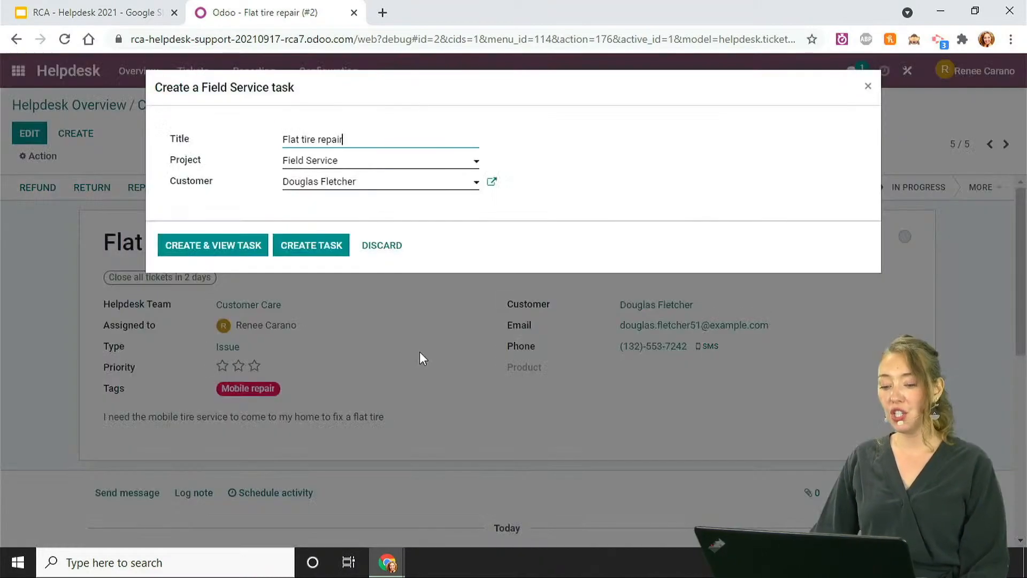
{"action": "left_click", "coordinate": [242, 246]}
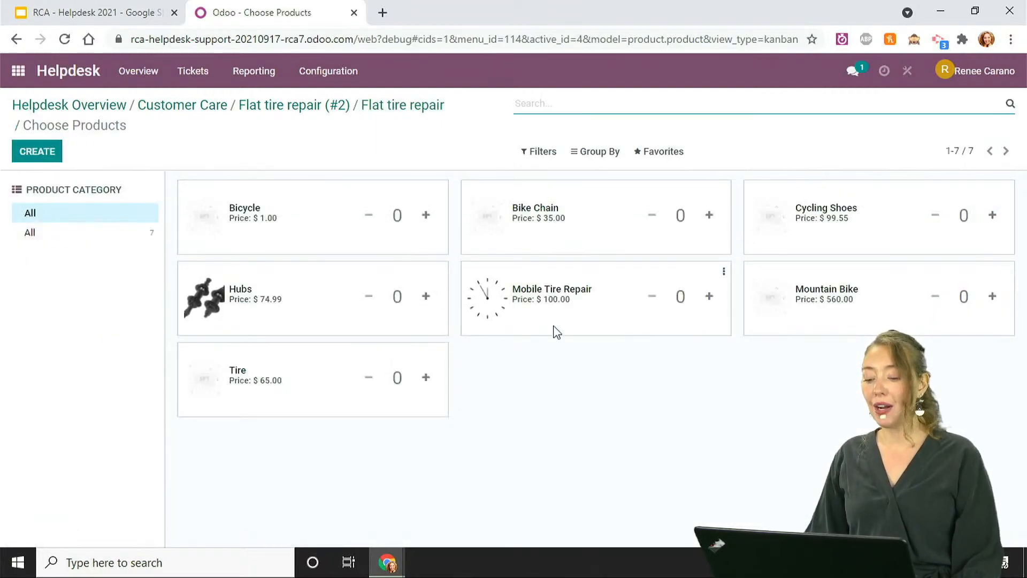
{"action": "left_click", "coordinate": [709, 297]}
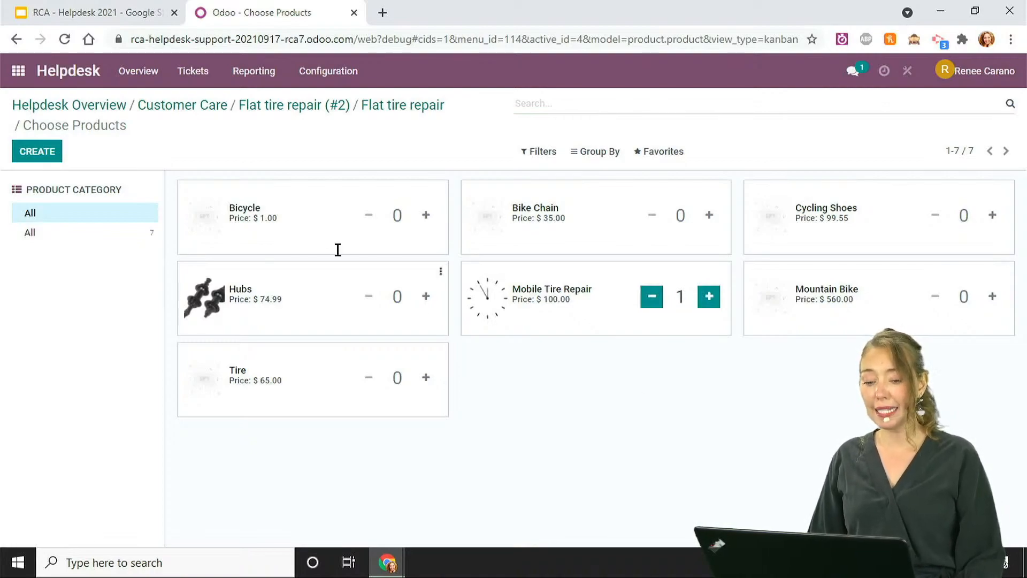
{"action": "left_click", "coordinate": [394, 115]}
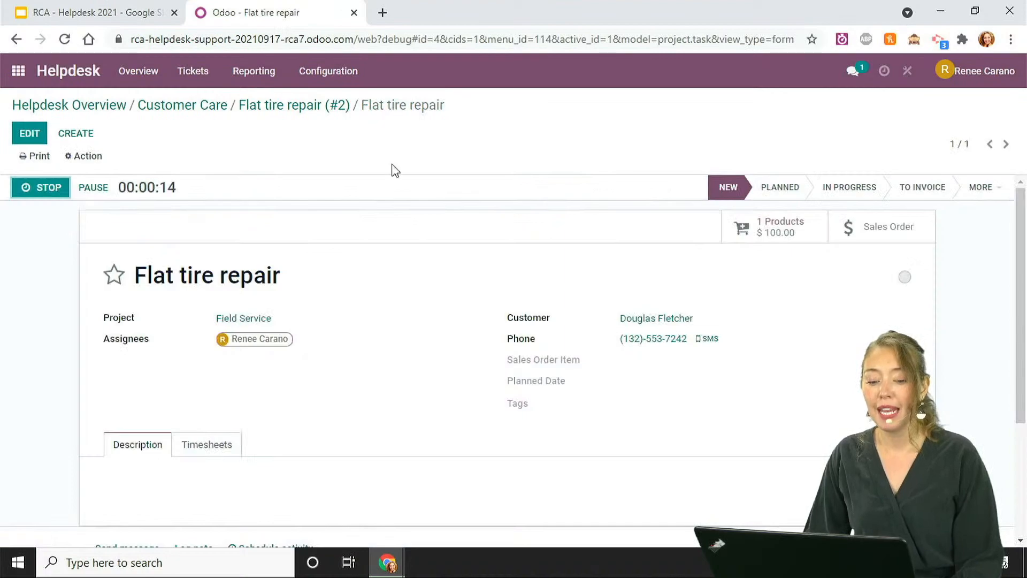
Stop the task's timer, save the time spent as 00:15 and mark the task as done.
{"action": "left_click", "coordinate": [38, 194]}
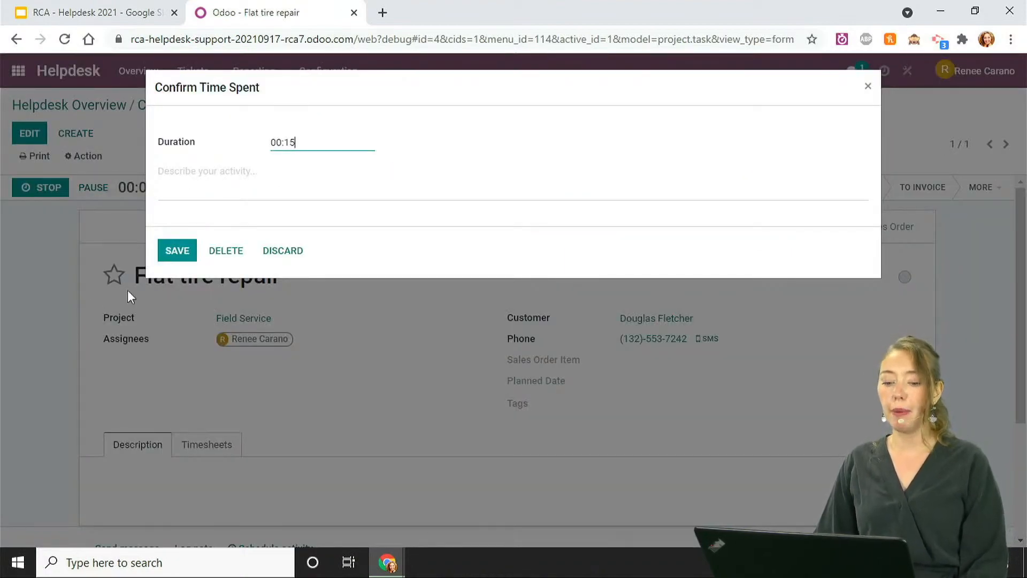
{"action": "left_click", "coordinate": [182, 253]}
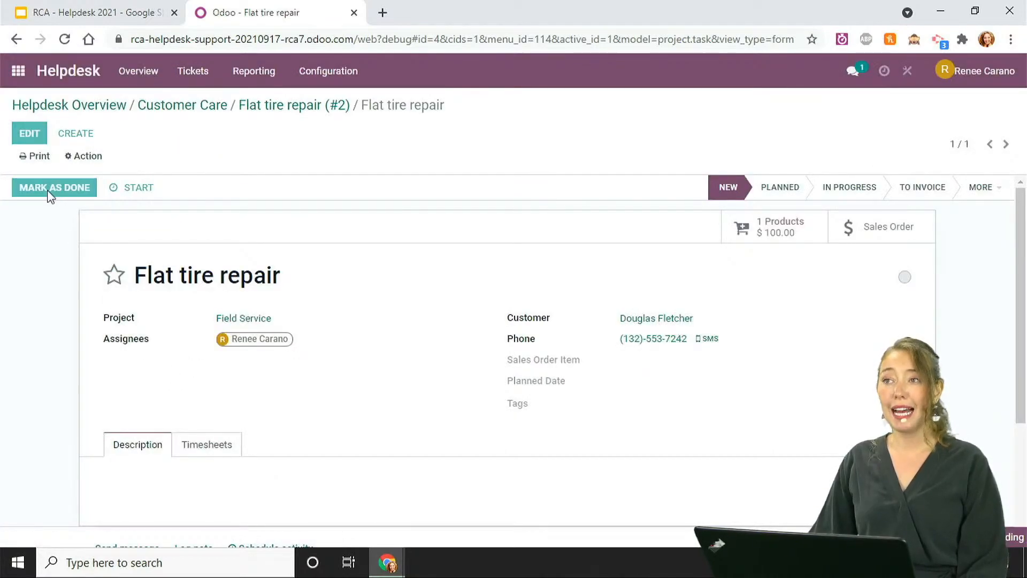
{"action": "left_click", "coordinate": [49, 189]}
Create a regular invoice for the completed Flat tire repair task and open it.
{"action": "left_click", "coordinate": [49, 190]}
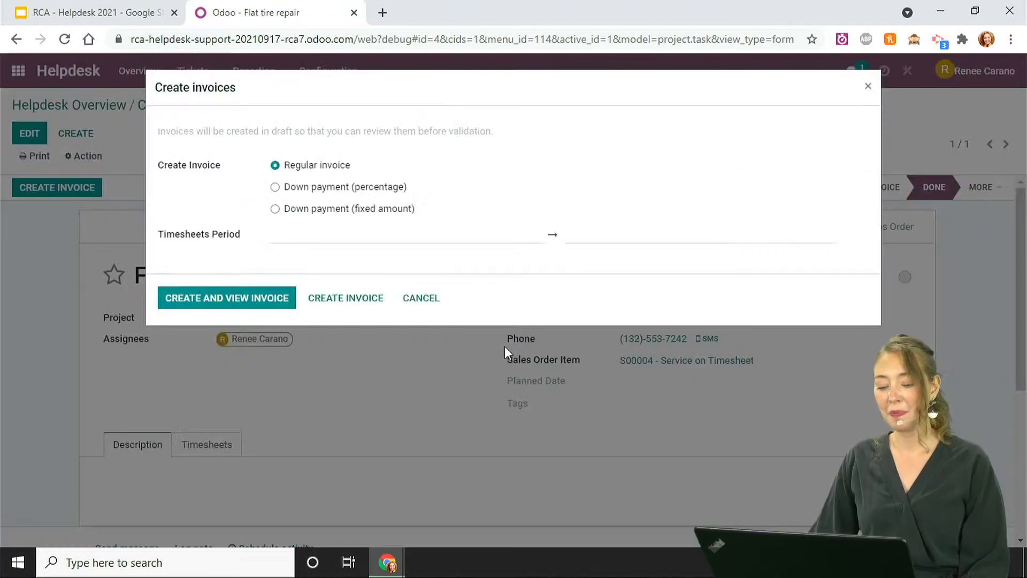
{"action": "left_click", "coordinate": [218, 305]}
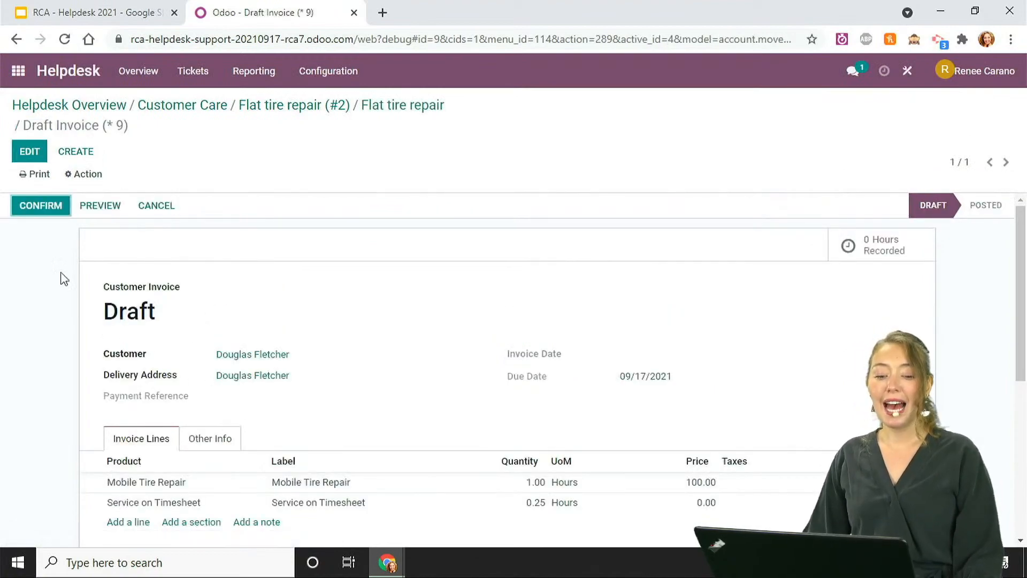
Confirm the Flat tire repair draft invoice and register a $100.00 payment for it through the Bank journal.
{"action": "left_click", "coordinate": [44, 210]}
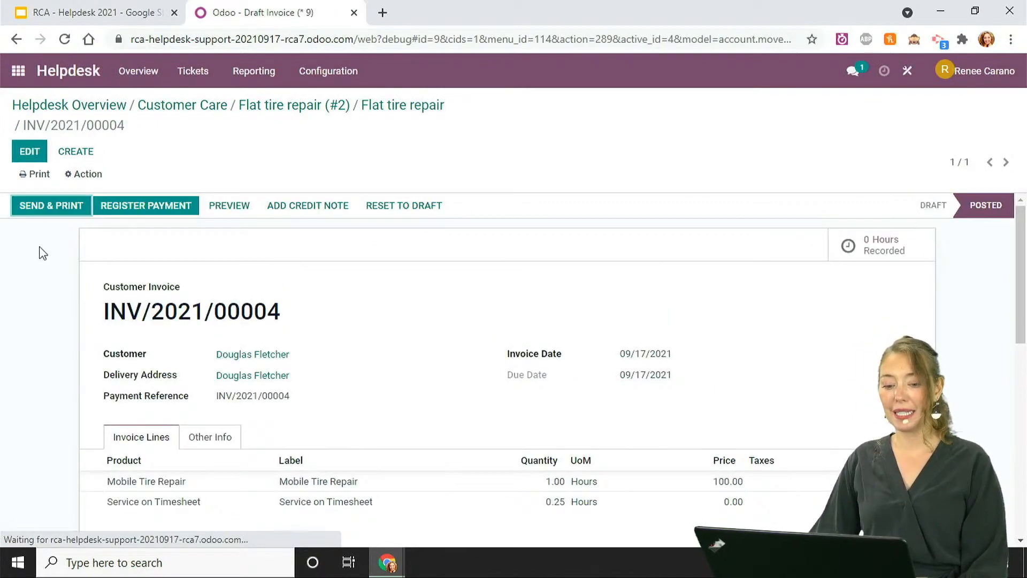
{"action": "left_click", "coordinate": [136, 213]}
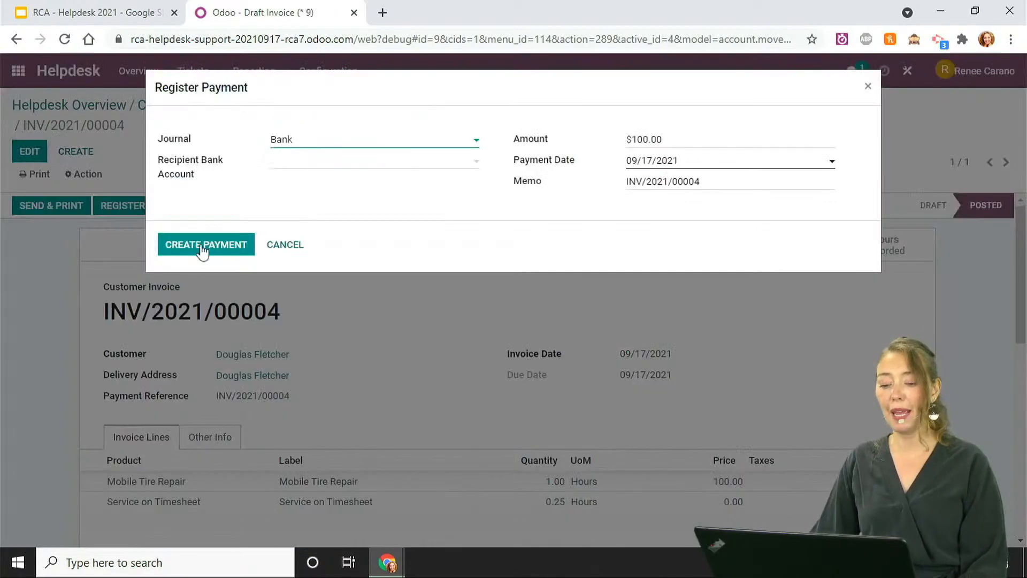
{"action": "left_click", "coordinate": [205, 245]}
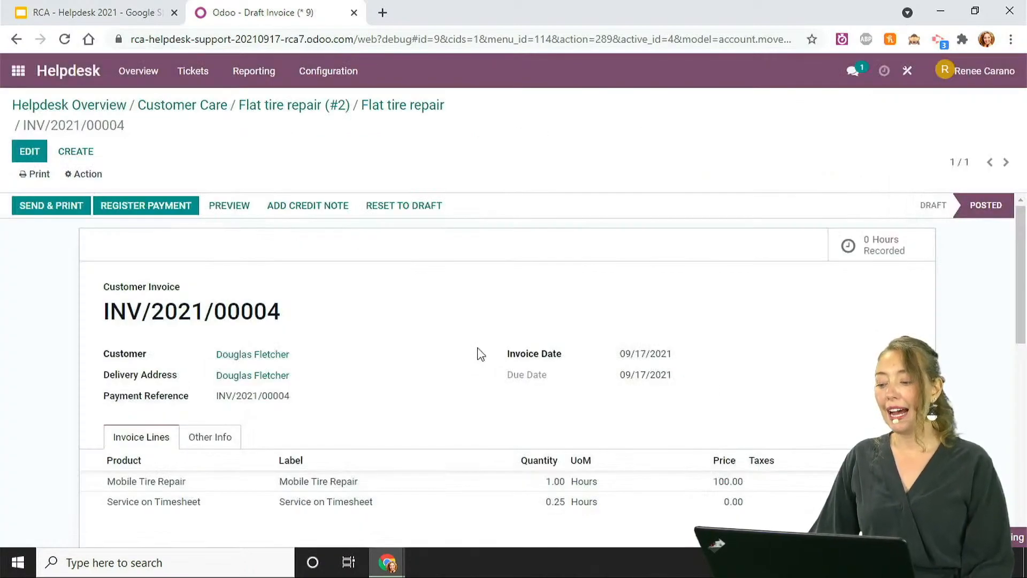
Send the followers of the Flat tire repair ticket the message "The repair was completed!" and move the ticket to Solved.
{"action": "left_click", "coordinate": [308, 116]}
{"action": "scroll", "coordinate": [37, 363], "scroll_direction": "down", "scroll_amount": 4}
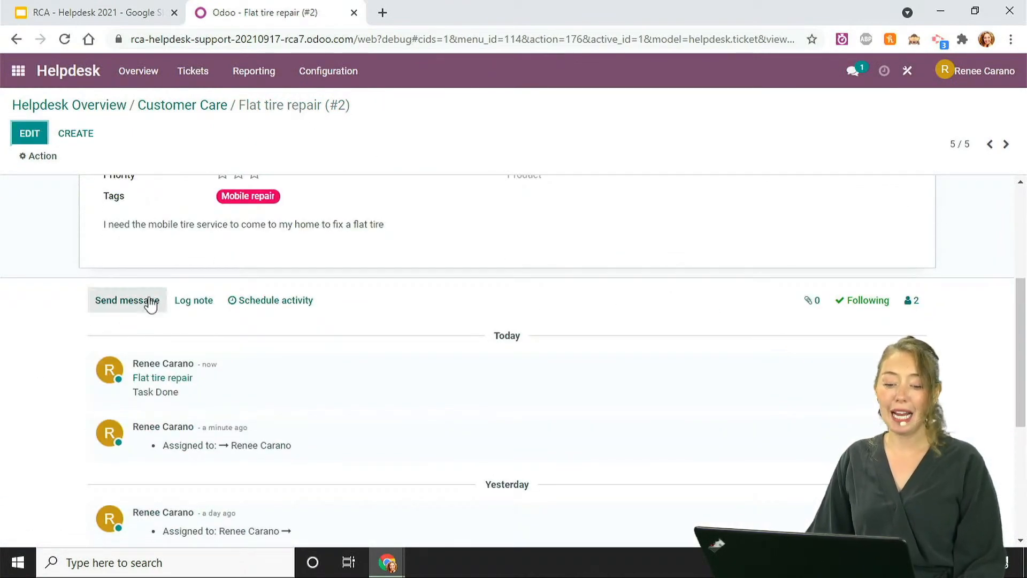
{"action": "left_click", "coordinate": [149, 301]}
{"action": "type", "text": "T"}
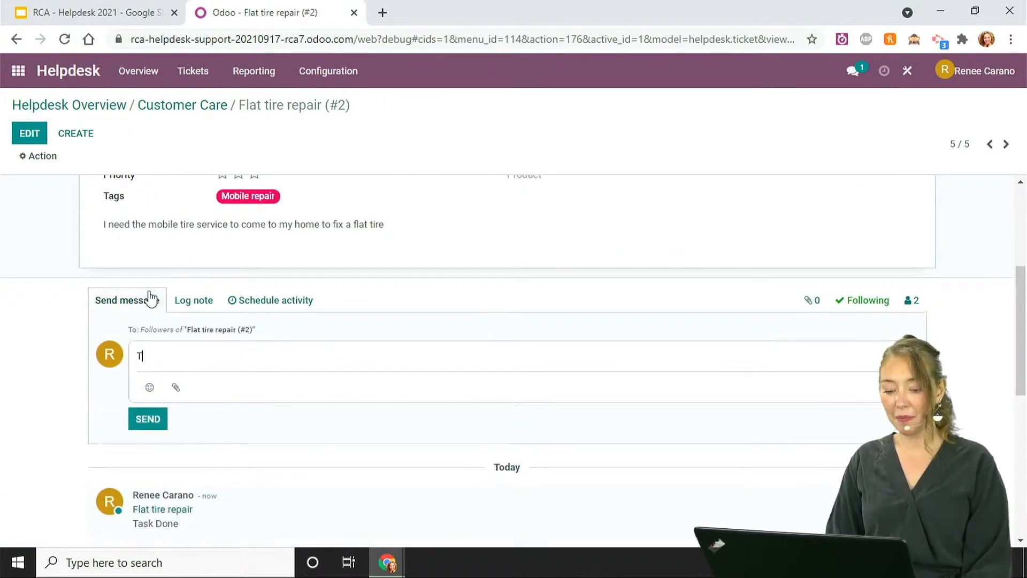
{"action": "type", "text": "he "}
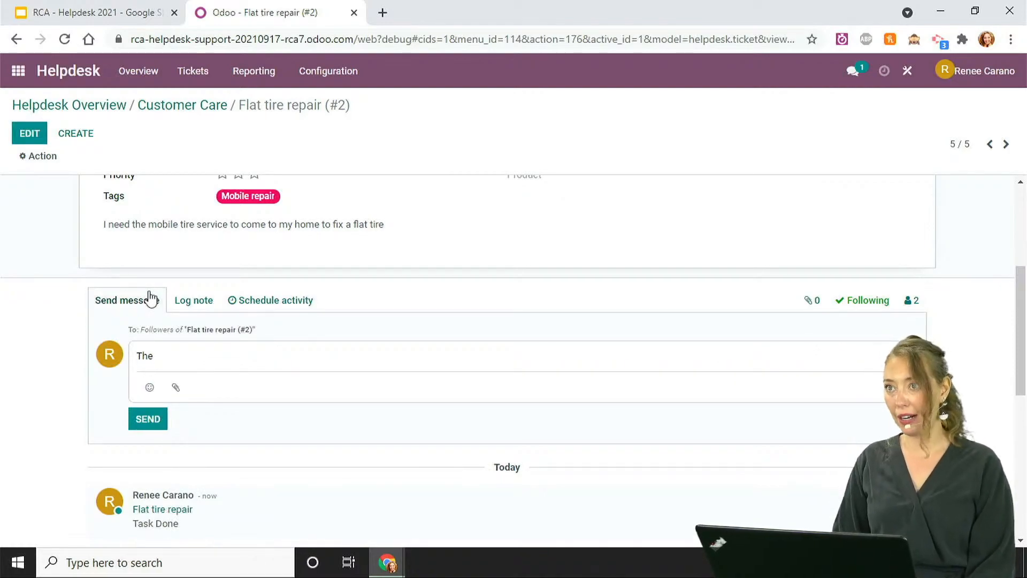
{"action": "type", "text": "repair was completed!"}
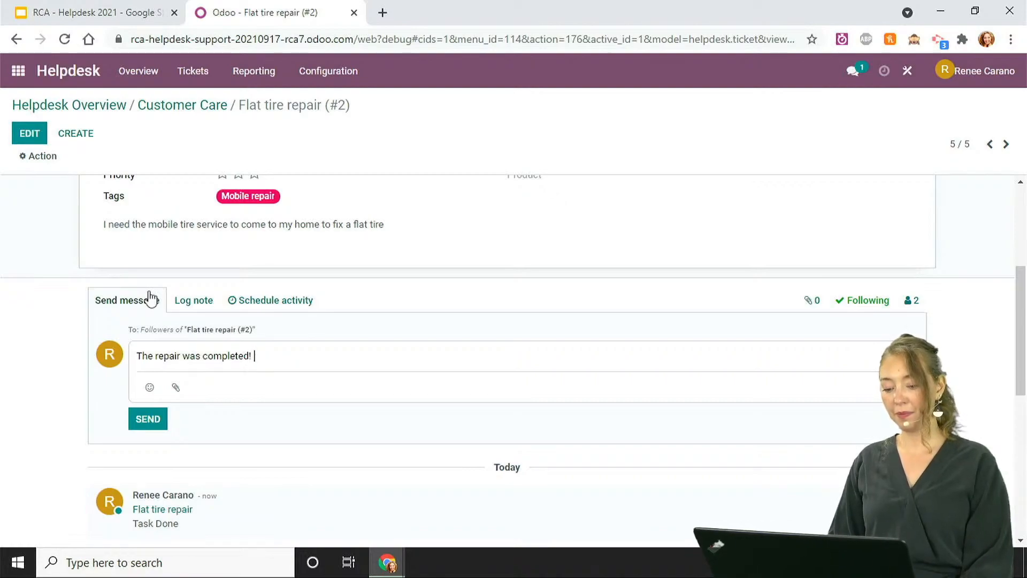
{"action": "left_click", "coordinate": [148, 419]}
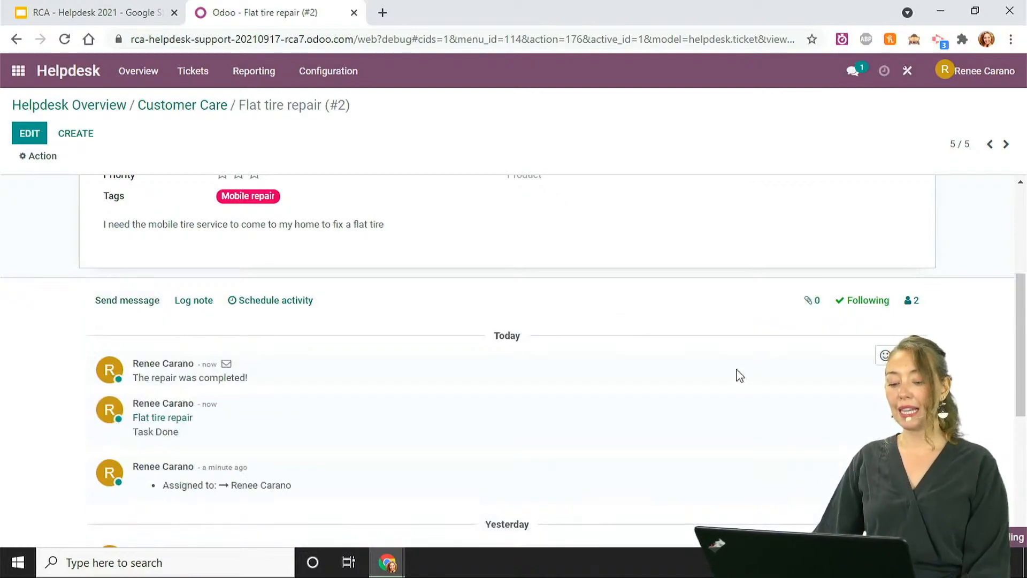
{"action": "scroll", "coordinate": [875, 330], "scroll_direction": "up", "scroll_amount": 5}
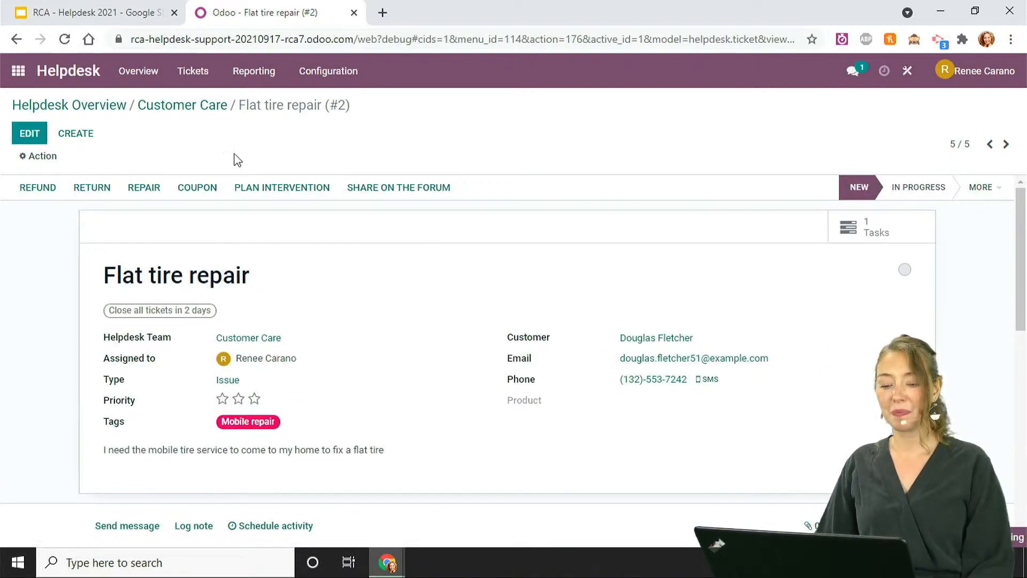
{"action": "left_click", "coordinate": [221, 107]}
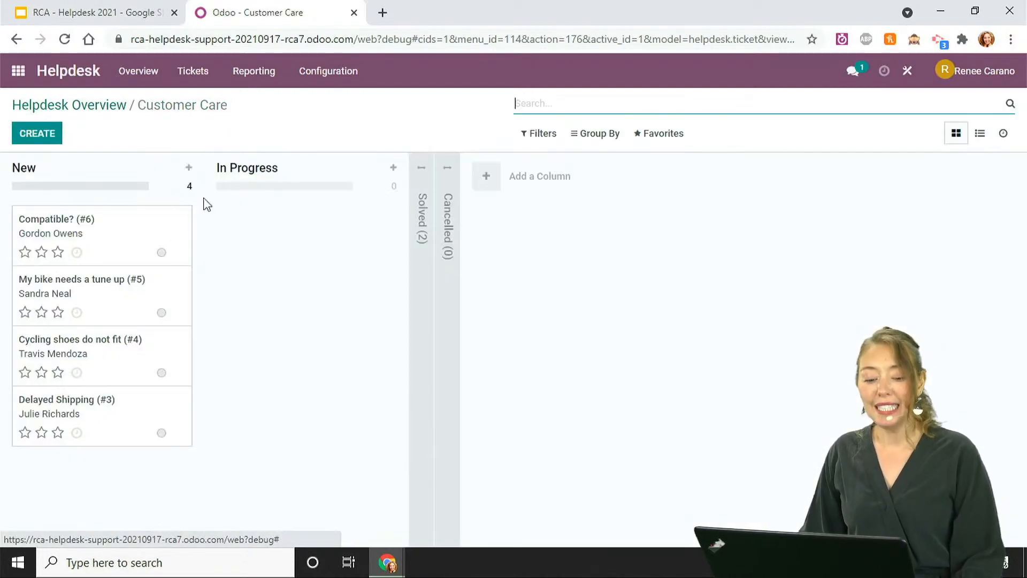
Assign the Delayed Shipping ticket to yourself and generate a coupon from the "15% off any order" program for it.
{"action": "left_click", "coordinate": [118, 419]}
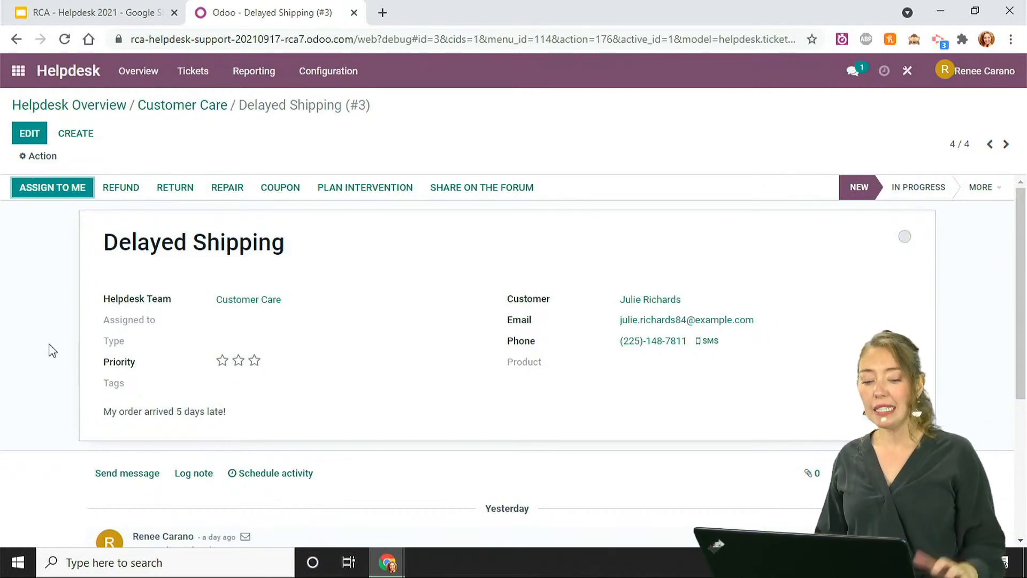
{"action": "left_click", "coordinate": [51, 193]}
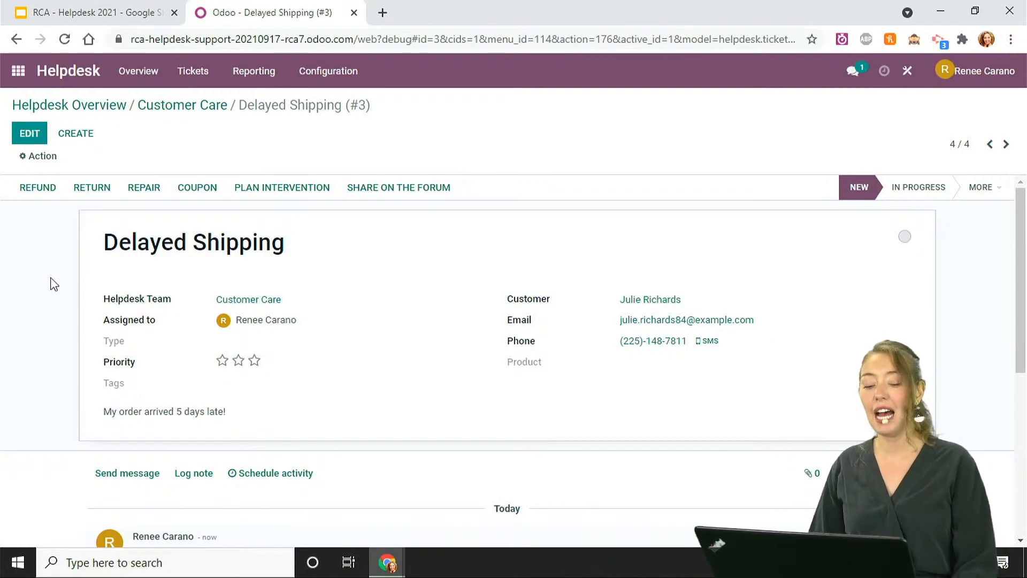
{"action": "left_click", "coordinate": [208, 189]}
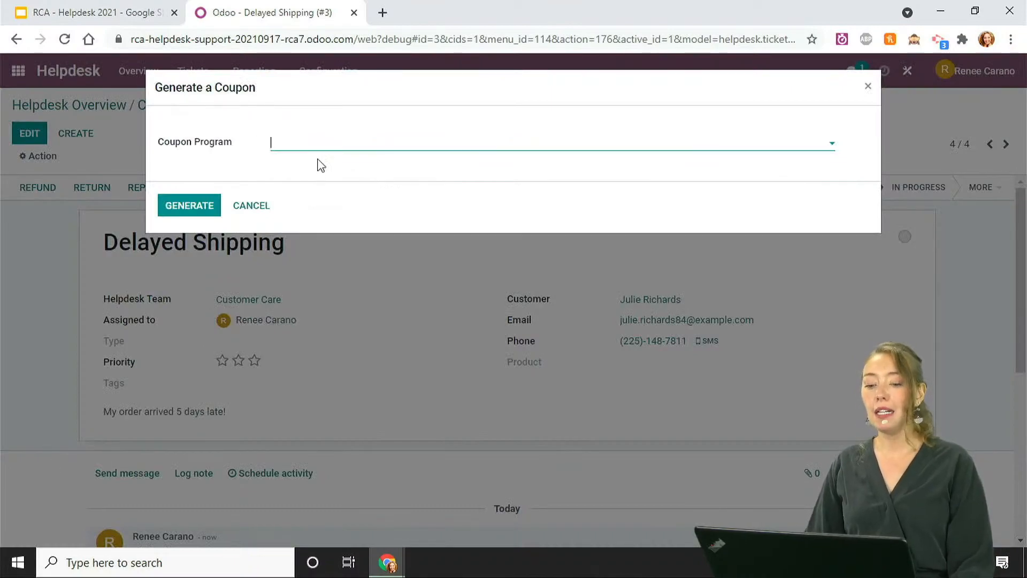
{"action": "left_click", "coordinate": [321, 154]}
{"action": "left_click", "coordinate": [322, 164]}
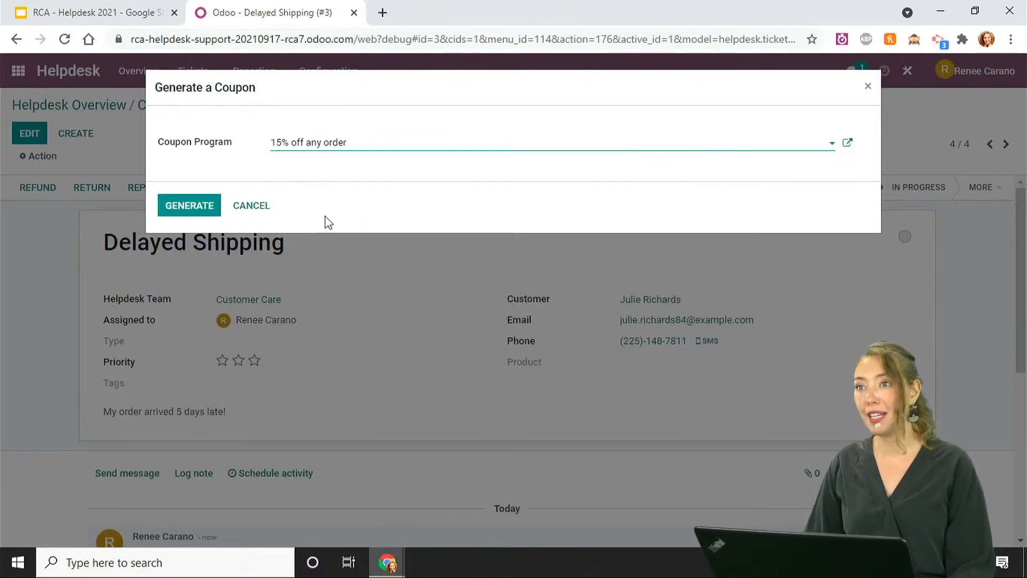
{"action": "left_click", "coordinate": [199, 211]}
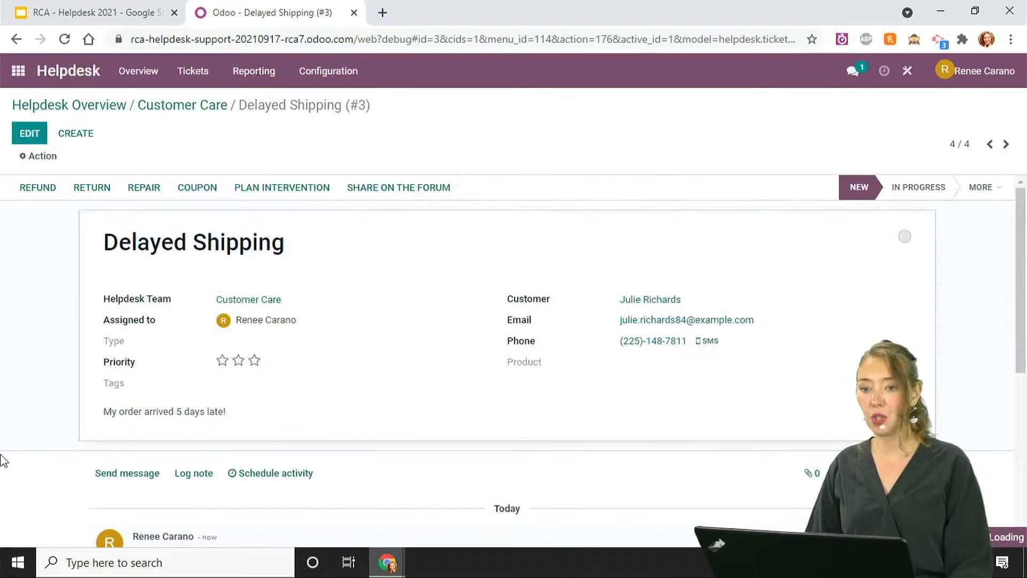
Email the generated coupon to the customer and return to the Delayed Shipping ticket.
{"action": "left_click", "coordinate": [80, 188]}
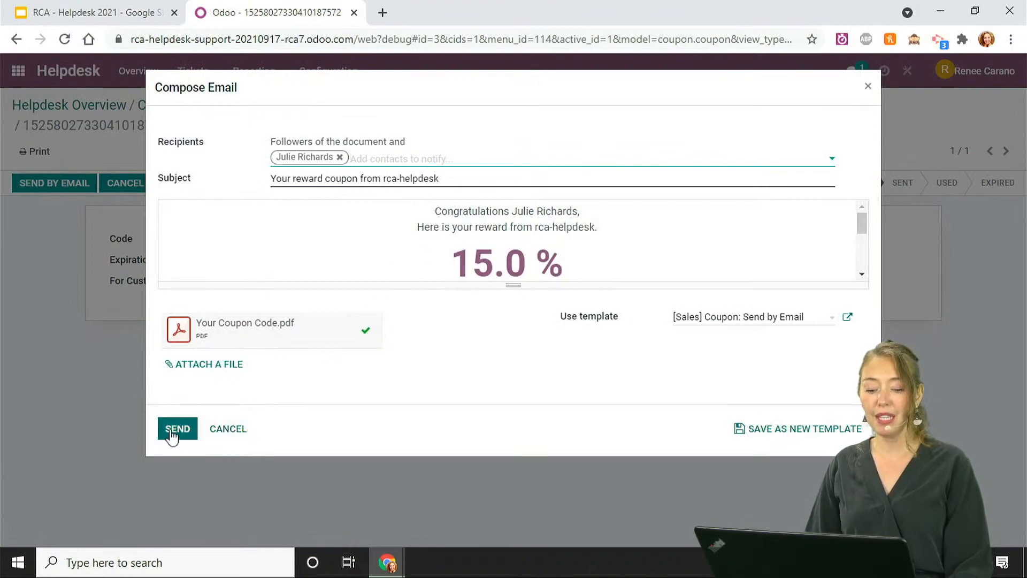
{"action": "left_click", "coordinate": [177, 430]}
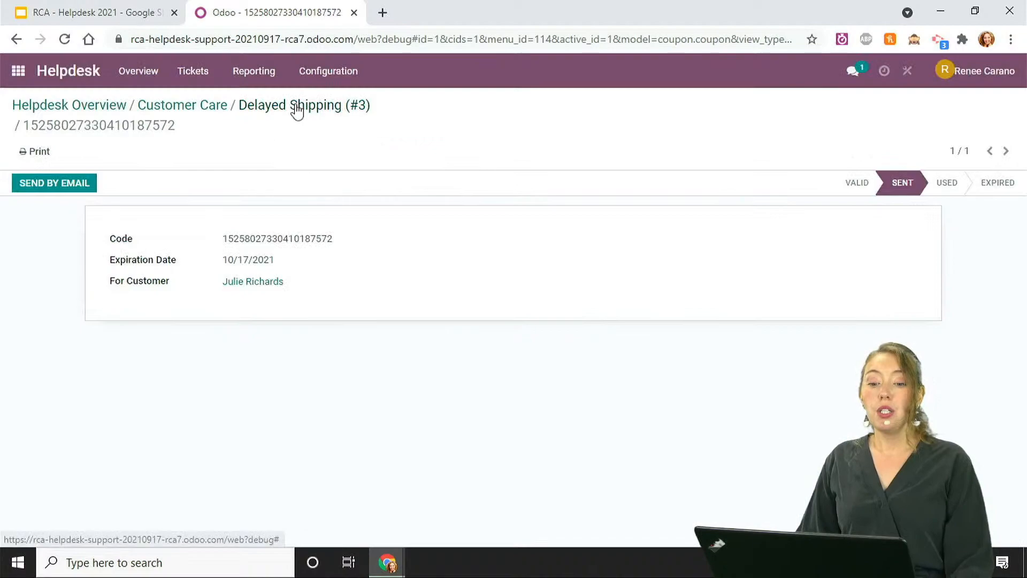
{"action": "left_click", "coordinate": [295, 106]}
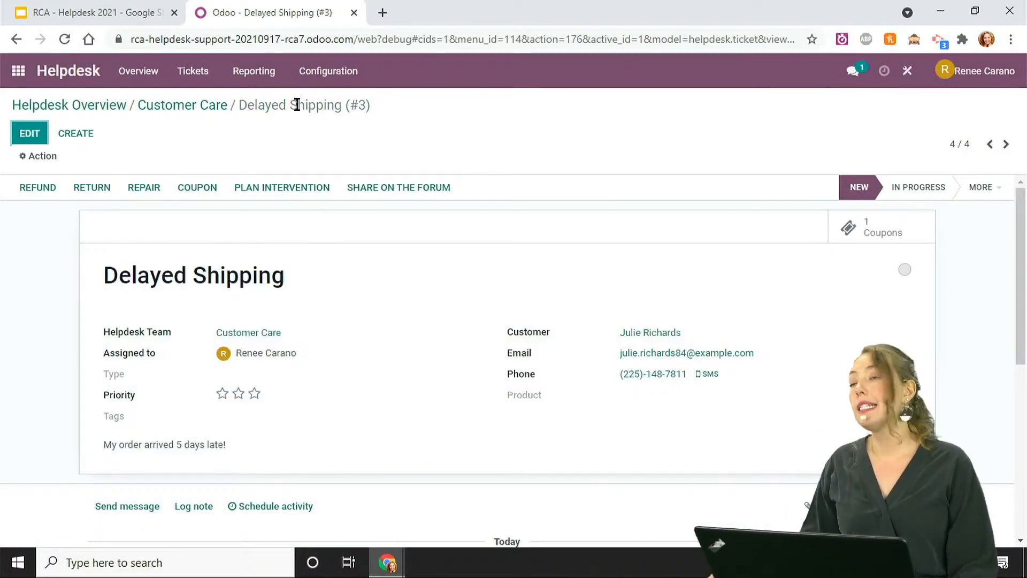
Send the Delayed Shipping ticket's followers an email based on the Order issue template.
{"action": "scroll", "coordinate": [344, 257], "scroll_direction": "down", "scroll_amount": 4}
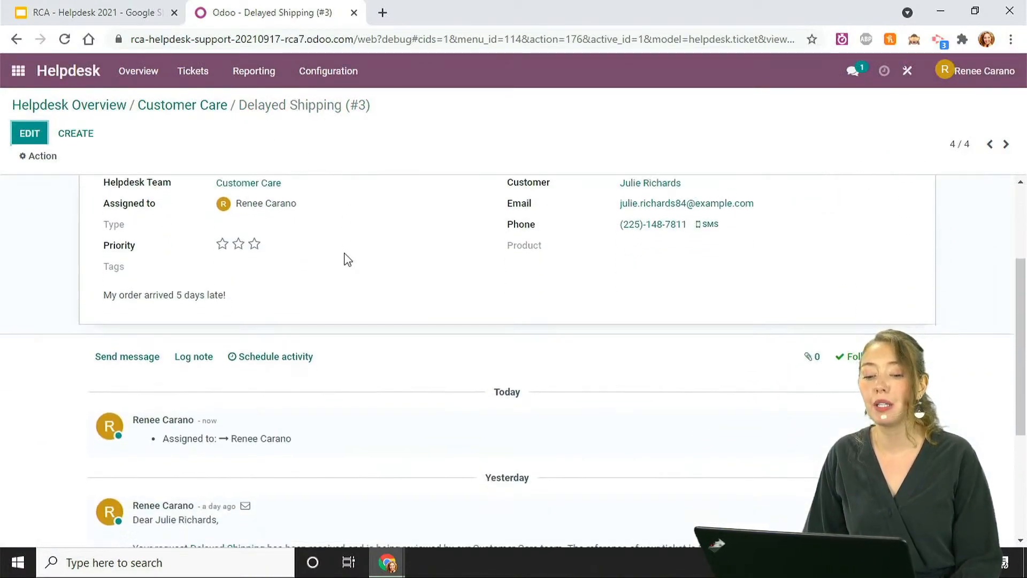
{"action": "left_click", "coordinate": [120, 286]}
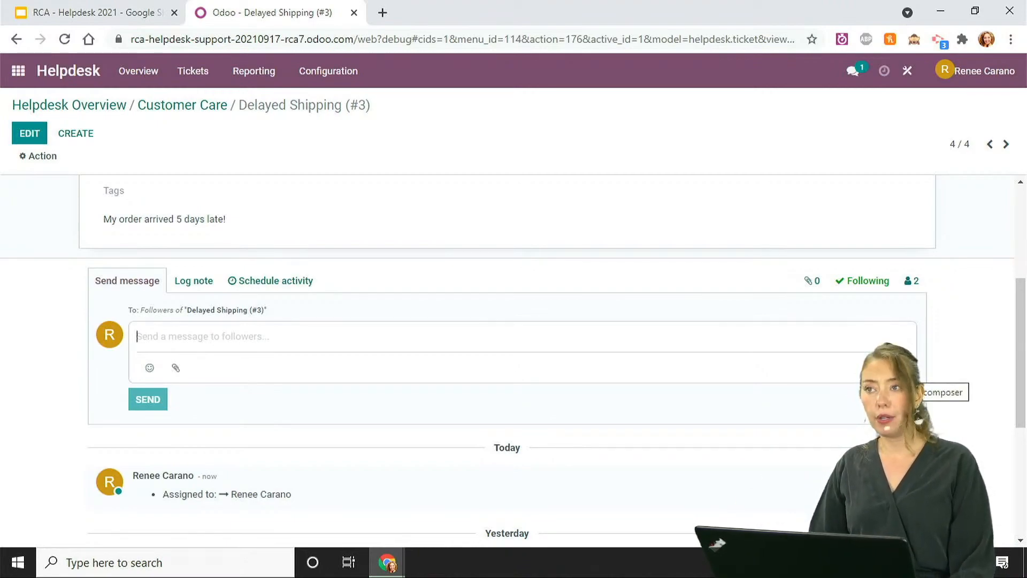
{"action": "left_click", "coordinate": [907, 336]}
{"action": "left_click", "coordinate": [702, 318]}
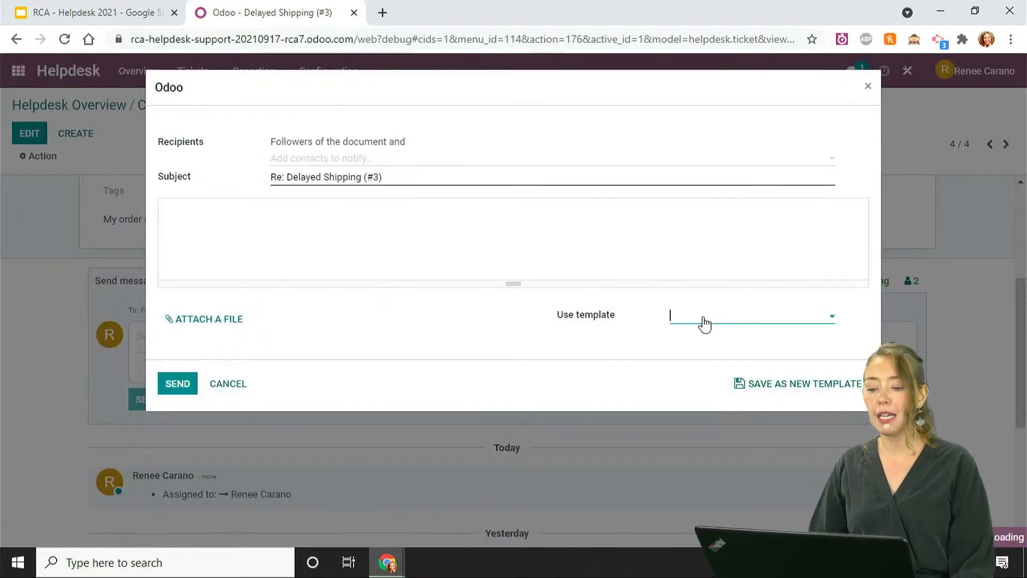
{"action": "left_click", "coordinate": [741, 338]}
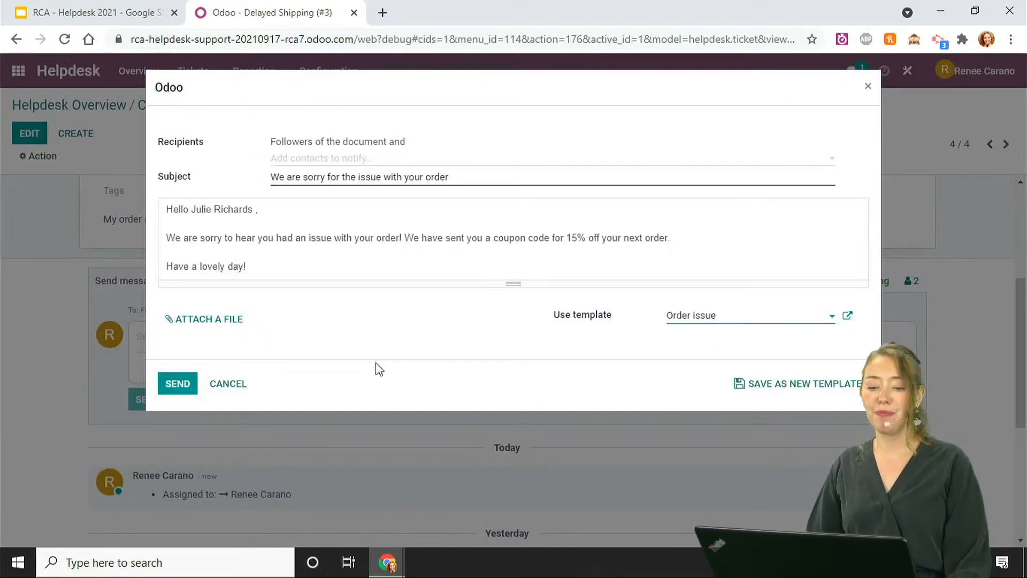
{"action": "left_click_drag", "start_coordinate": [258, 210], "coordinate": [189, 210]}
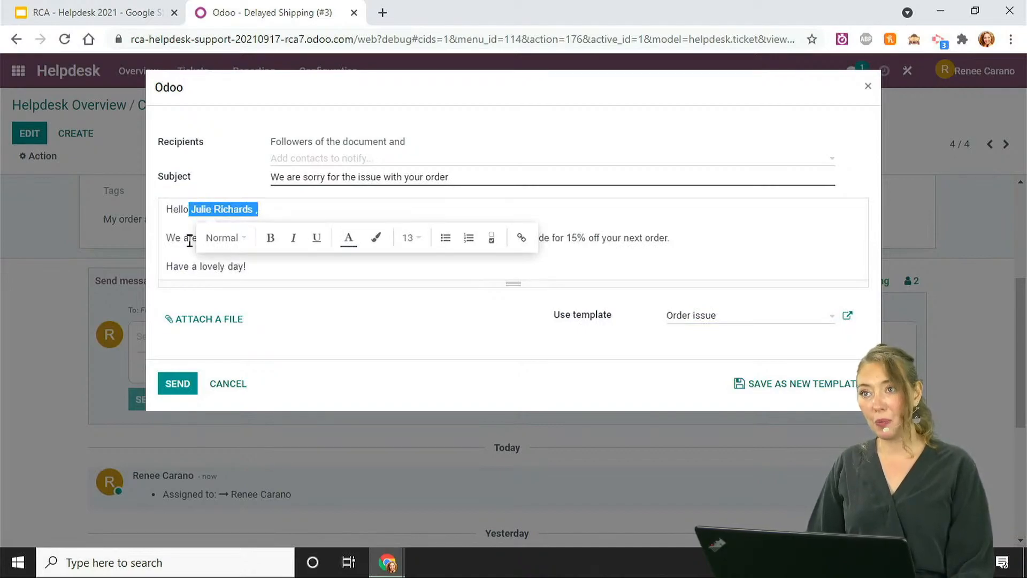
{"action": "left_click", "coordinate": [190, 240]}
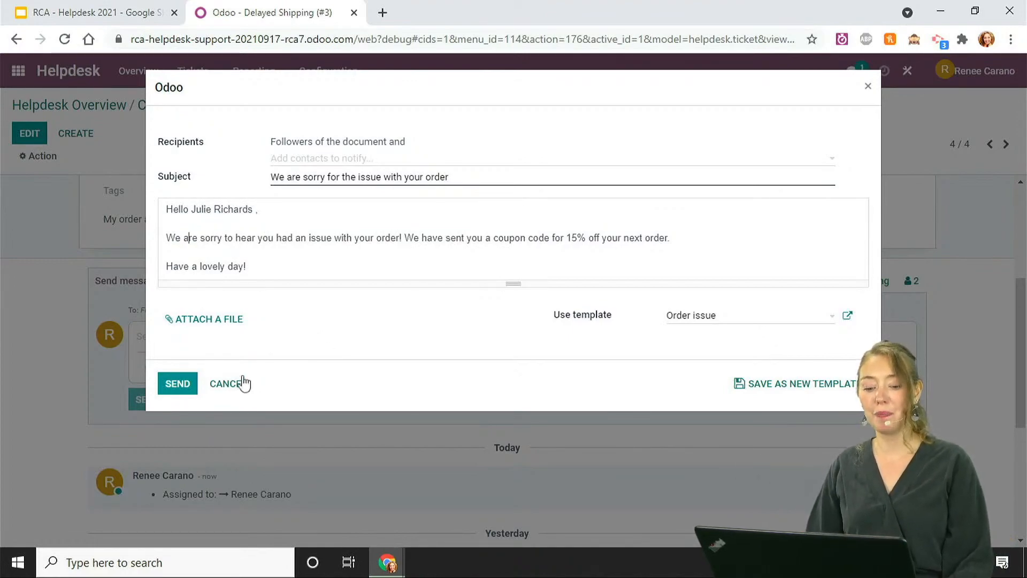
{"action": "left_click", "coordinate": [177, 384]}
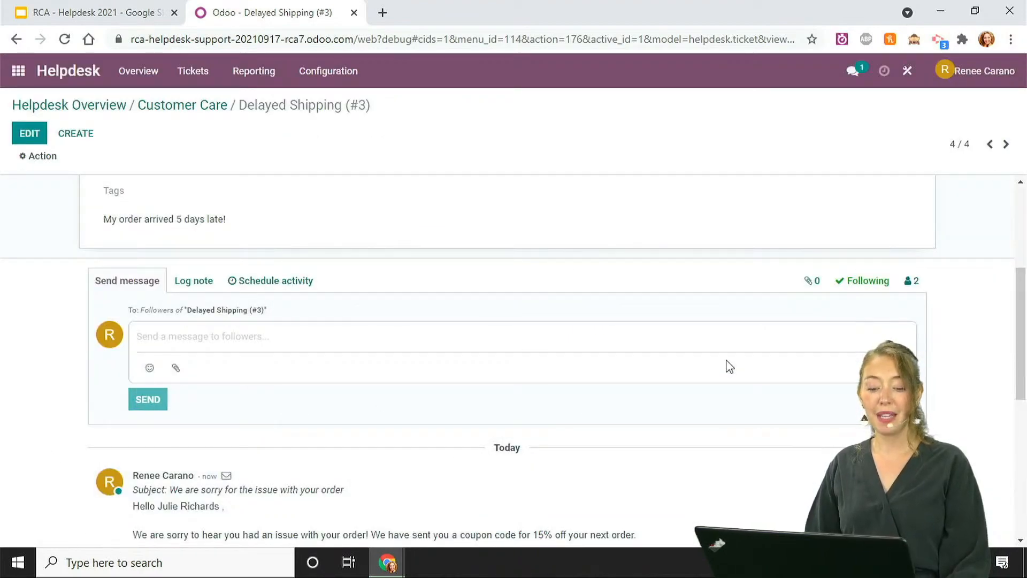
Move the Delayed Shipping ticket to the Solved stage.
{"action": "scroll", "coordinate": [730, 367], "scroll_direction": "up", "scroll_amount": 4}
{"action": "left_click", "coordinate": [980, 188]}
{"action": "left_click", "coordinate": [985, 215]}
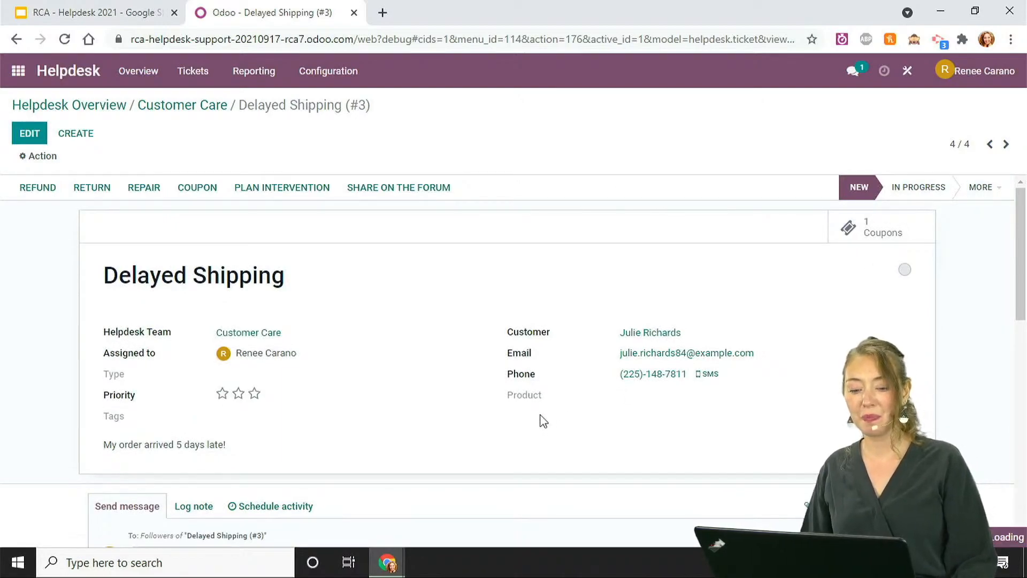
Assign the Cycling shoes do not fit ticket to yourself and create a return for the customer's Cycling Shoes delivery.
{"action": "left_click", "coordinate": [201, 109]}
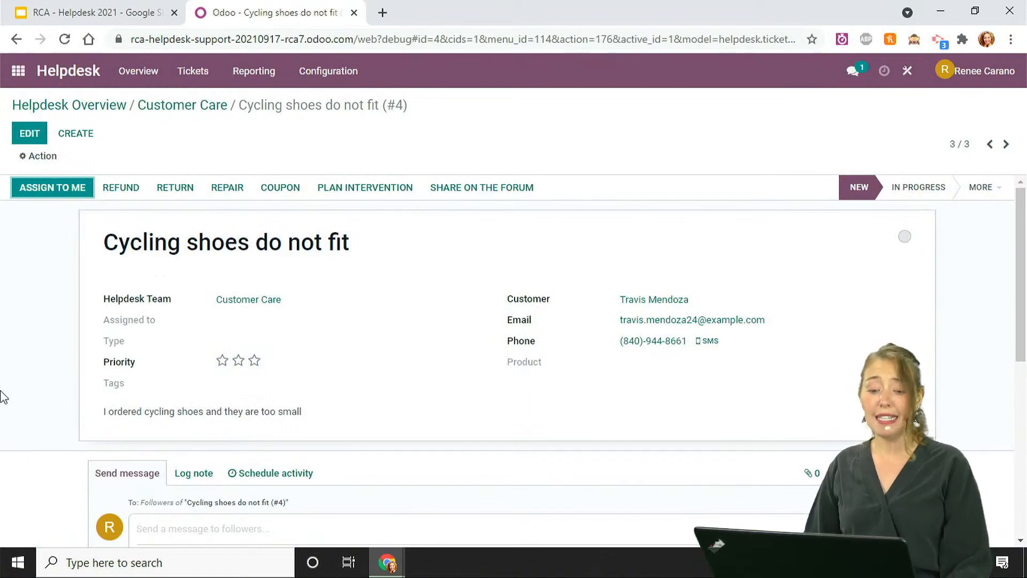
{"action": "left_click", "coordinate": [37, 195]}
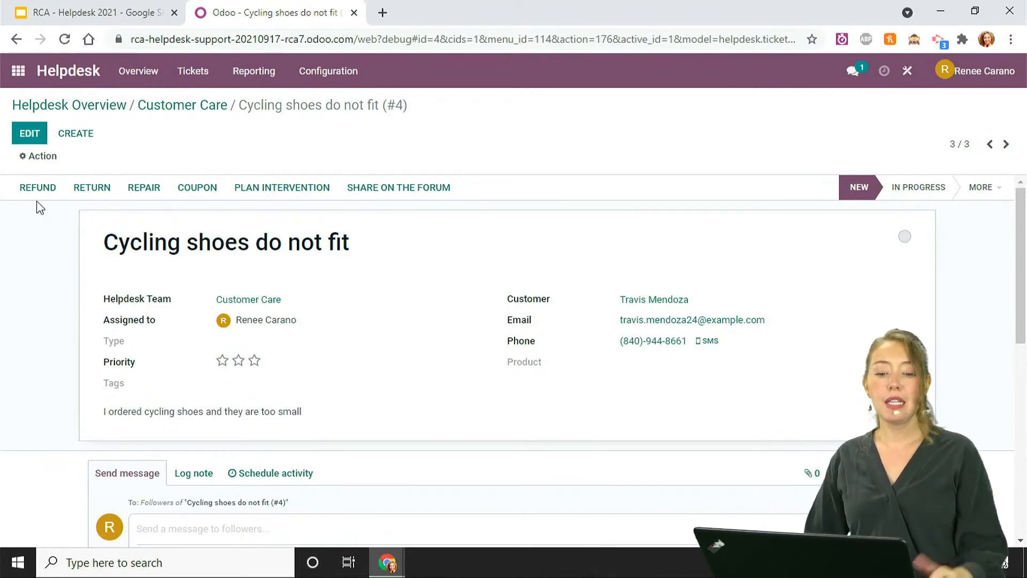
{"action": "left_click", "coordinate": [91, 192]}
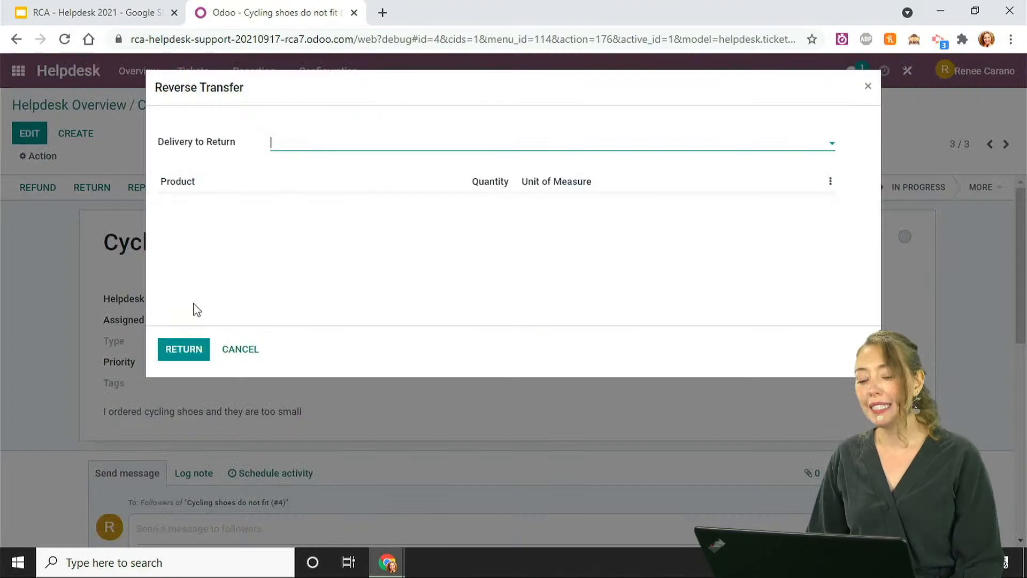
{"action": "left_click", "coordinate": [337, 152]}
{"action": "left_click", "coordinate": [340, 170]}
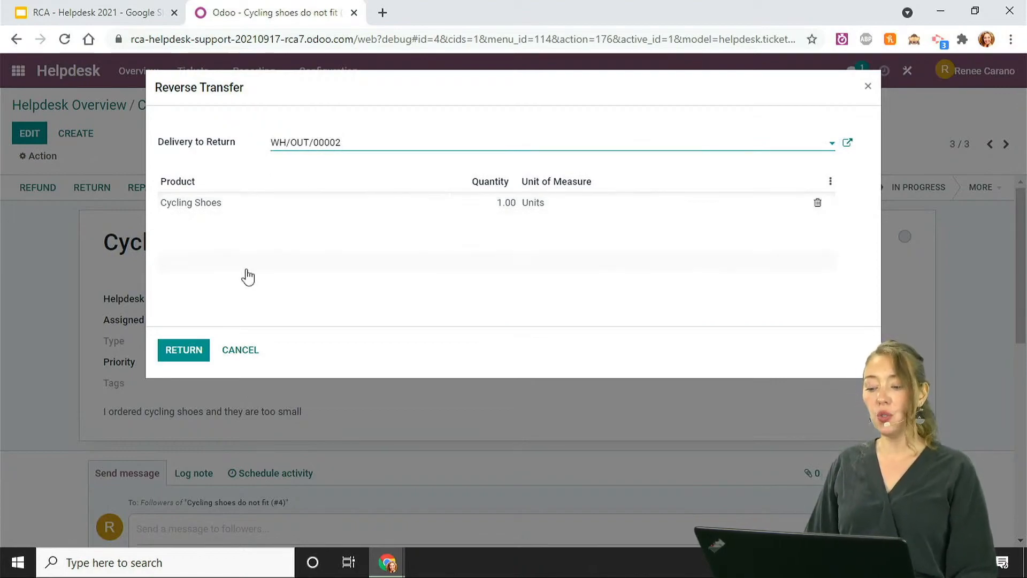
{"action": "left_click", "coordinate": [182, 345]}
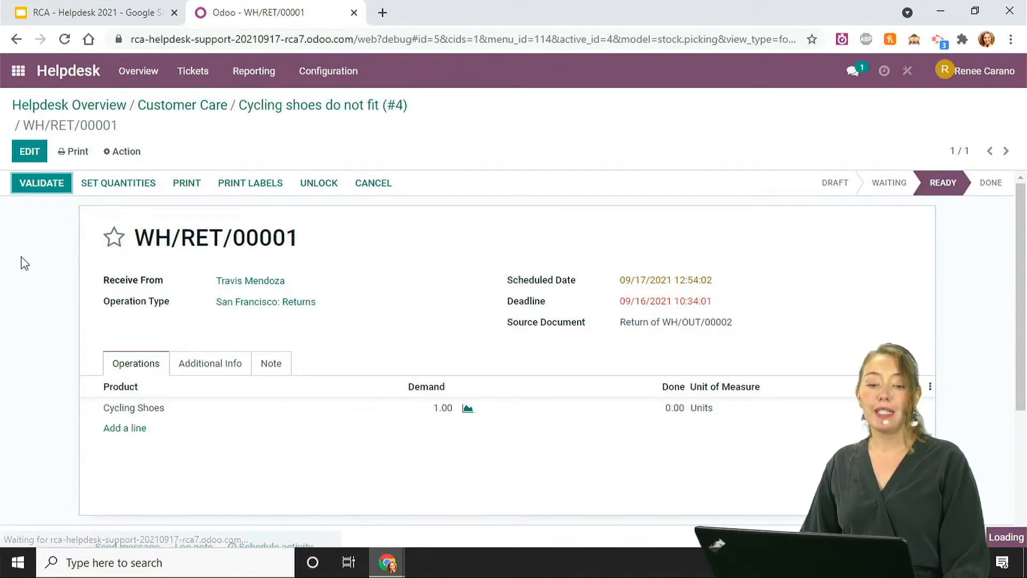
Set the done quantity of Cycling Shoes to 1 on the return transfer, save it and validate it.
{"action": "left_click", "coordinate": [29, 151]}
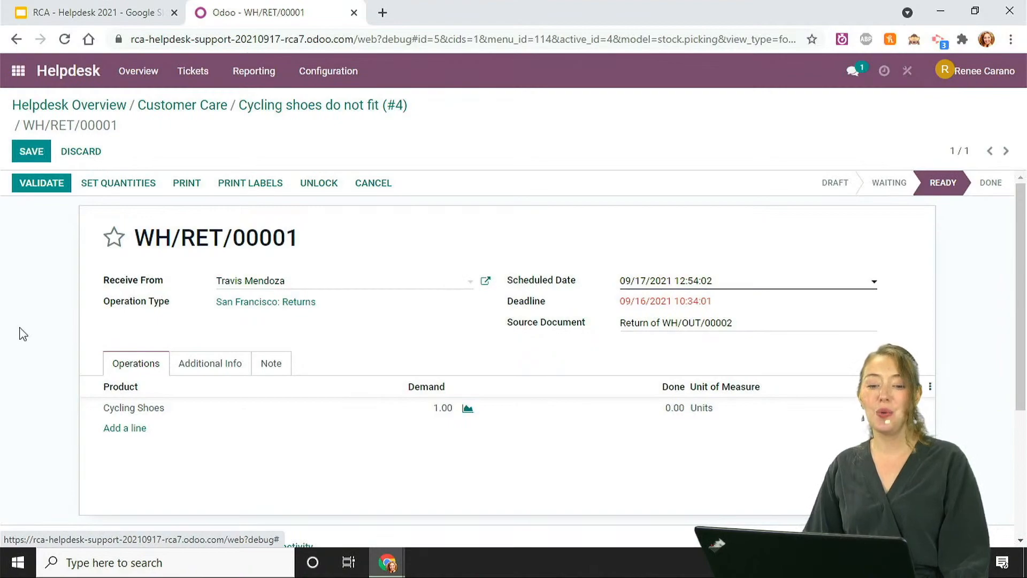
{"action": "scroll", "coordinate": [553, 360], "scroll_direction": "down", "scroll_amount": 1}
{"action": "left_click", "coordinate": [642, 340]}
{"action": "type", "text": "1"}
{"action": "left_click", "coordinate": [2, 301]}
{"action": "left_click", "coordinate": [38, 158]}
{"action": "scroll", "coordinate": [35, 218], "scroll_direction": "up", "scroll_amount": 1}
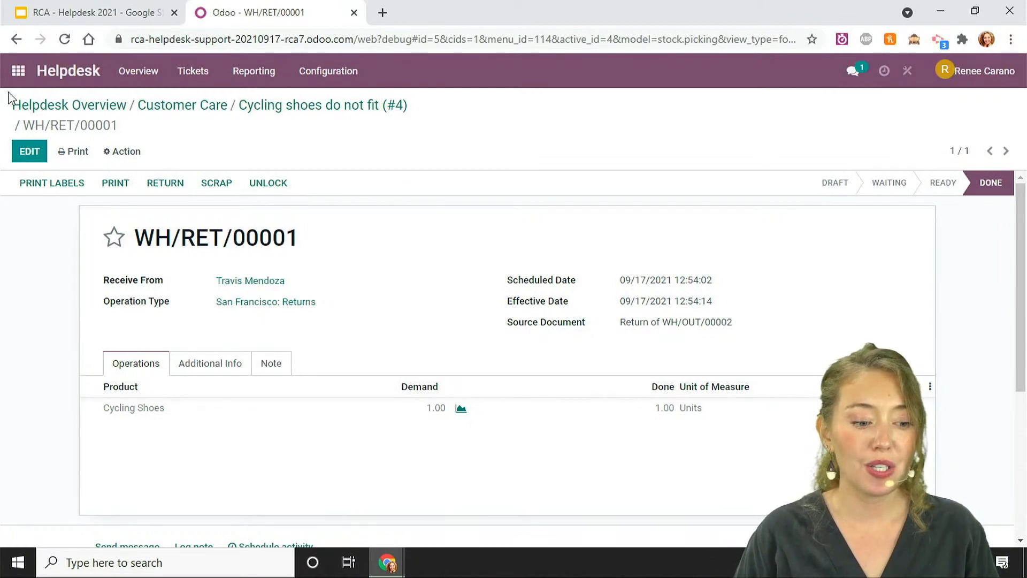
Create a regular invoice in Sales for the to-invoice order covering the returned Cycling Shoes and view its invoices.
{"action": "left_click", "coordinate": [18, 71]}
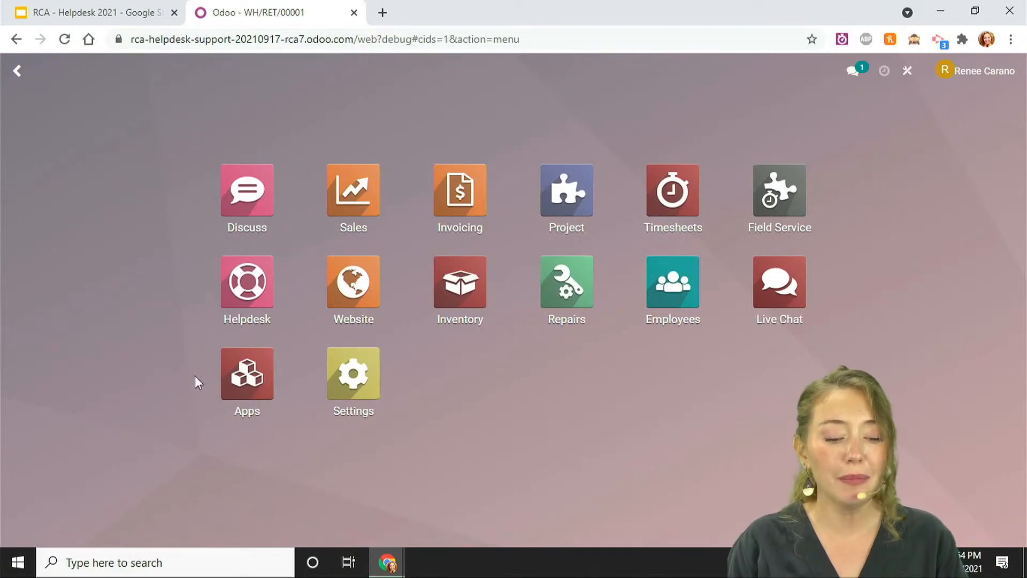
{"action": "left_click", "coordinate": [356, 197]}
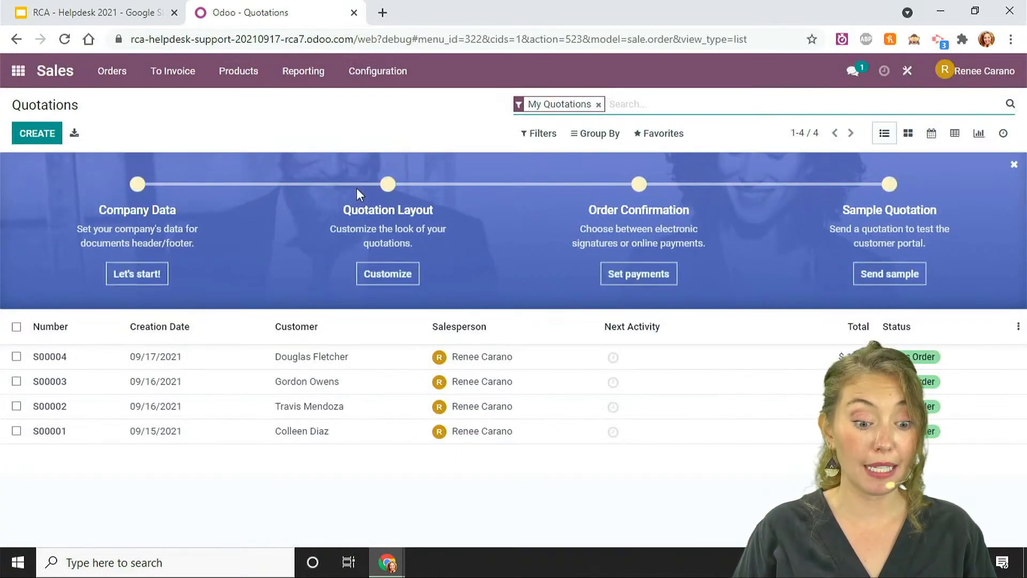
{"action": "left_click", "coordinate": [174, 73]}
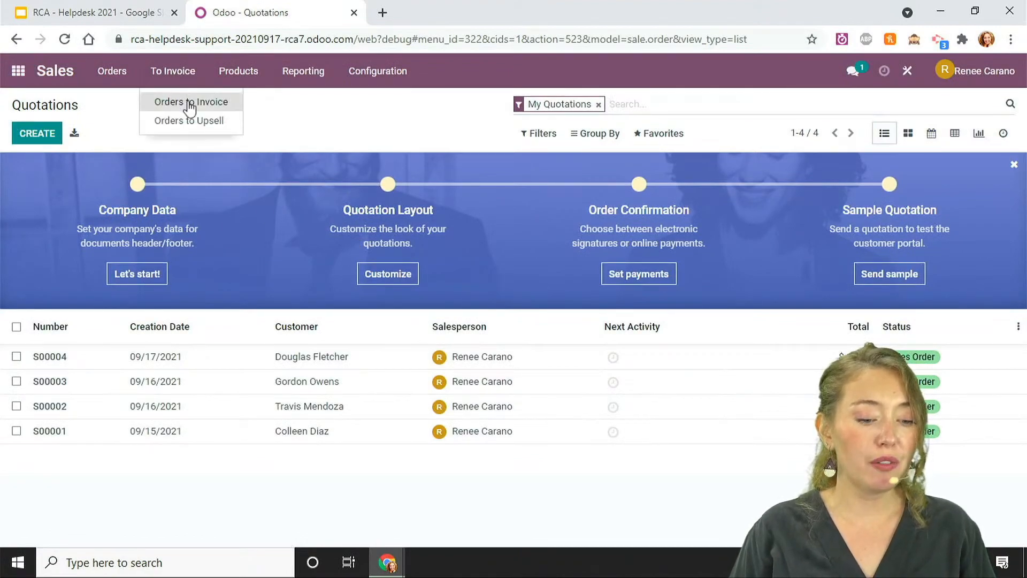
{"action": "left_click", "coordinate": [192, 102]}
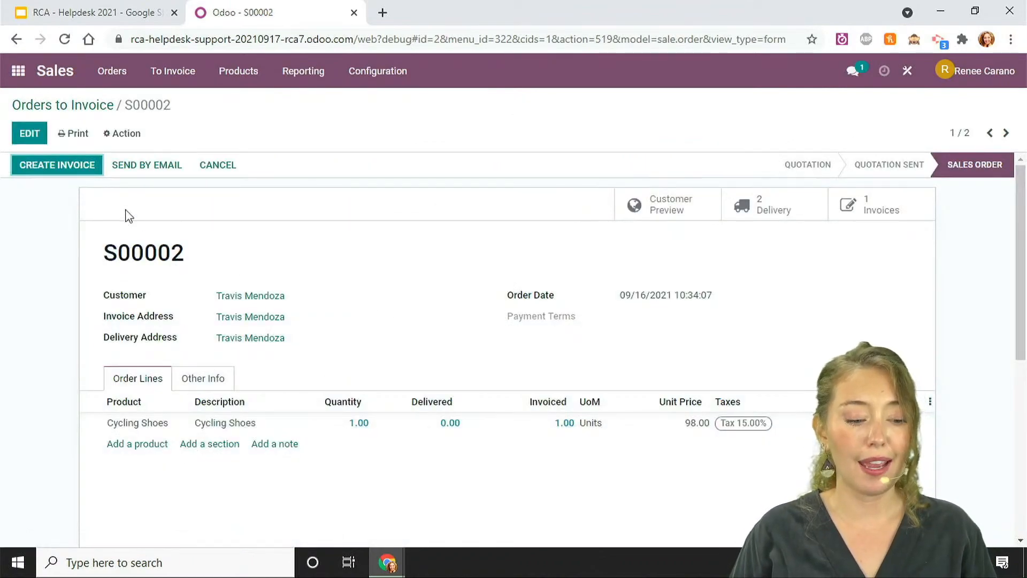
{"action": "left_click", "coordinate": [40, 166]}
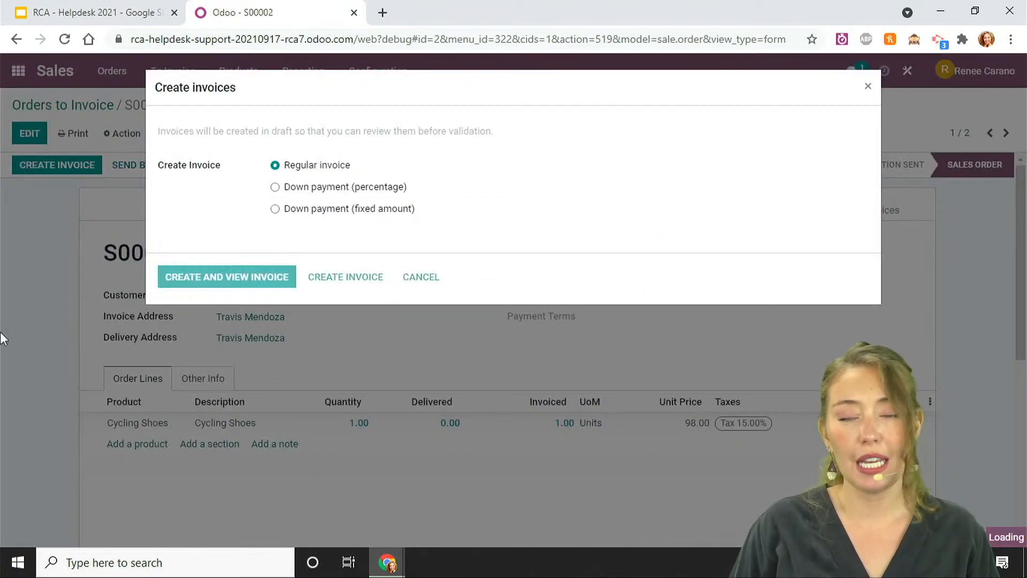
{"action": "key", "text": "Escape"}
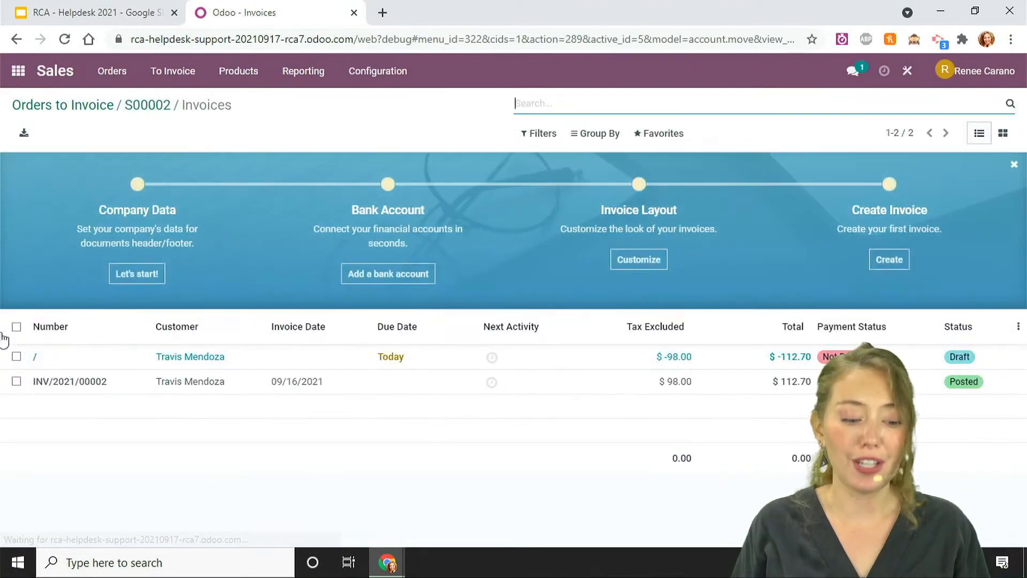
Confirm the draft credit note for the Cycling Shoes and register its payment through the Bank journal with the Manual method.
{"action": "left_click", "coordinate": [81, 364]}
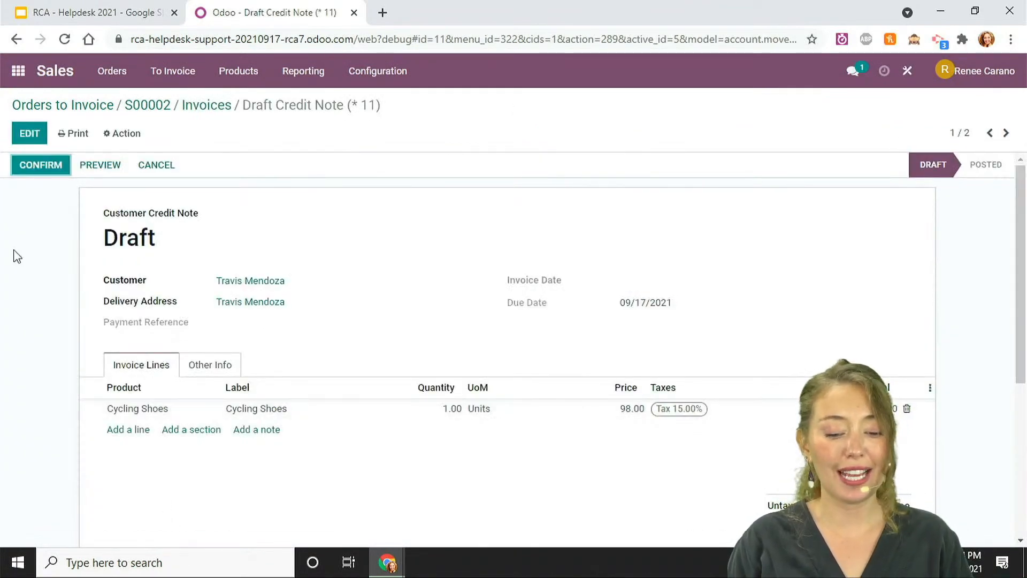
{"action": "left_click", "coordinate": [33, 169]}
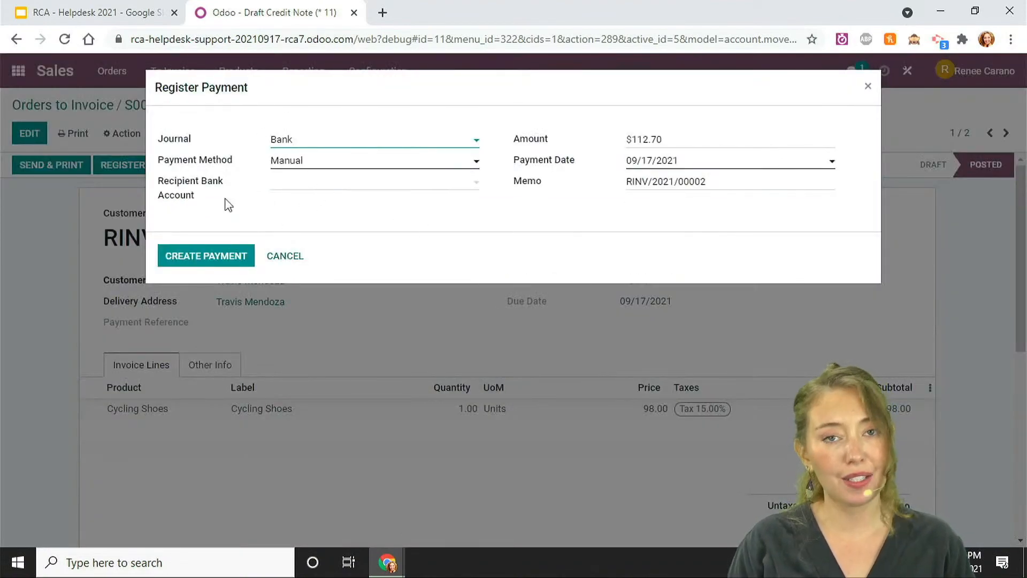
{"action": "left_click", "coordinate": [176, 256]}
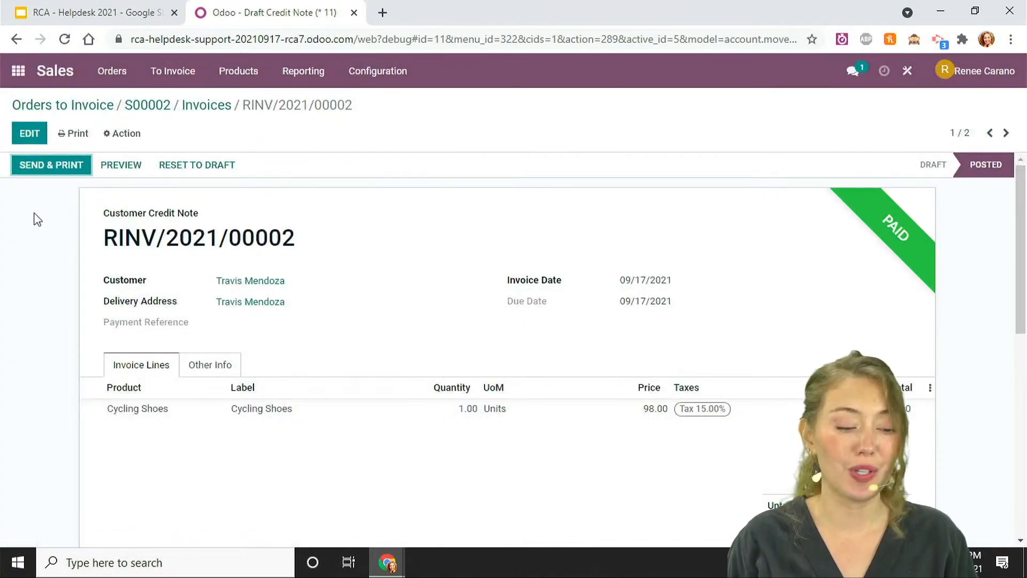
Send the Cycling shoes do not fit ticket's followers the signed message "We've received the item and refunded!".
{"action": "left_click", "coordinate": [12, 84]}
{"action": "left_click", "coordinate": [266, 303]}
{"action": "left_click", "coordinate": [50, 373]}
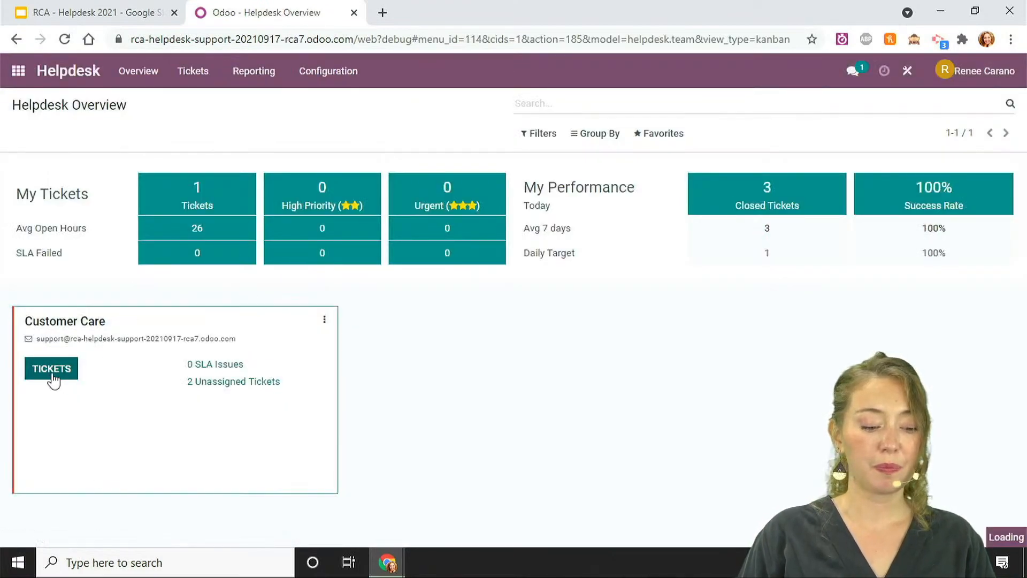
{"action": "left_click", "coordinate": [93, 362]}
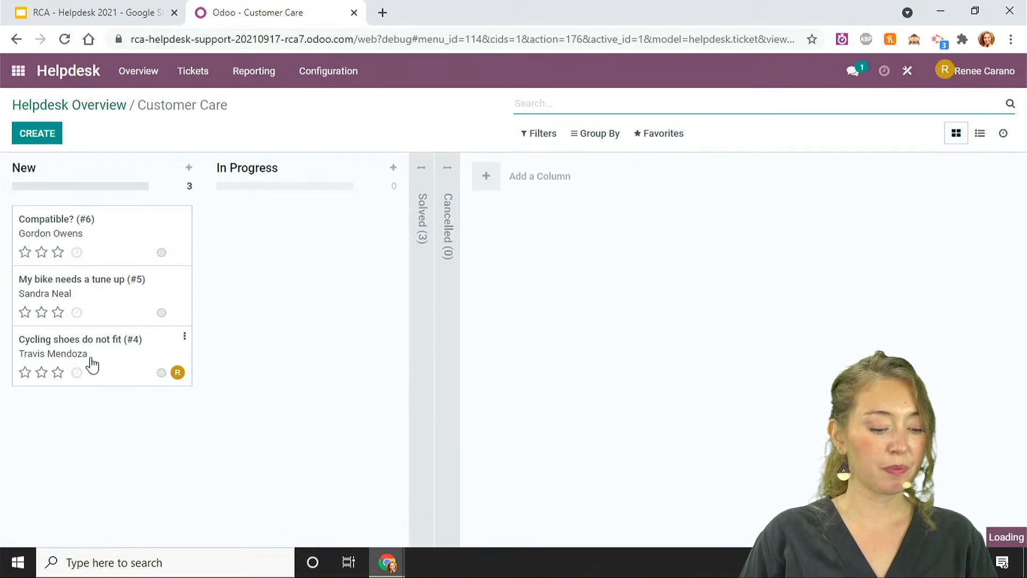
{"action": "scroll", "coordinate": [141, 373], "scroll_direction": "down", "scroll_amount": 4}
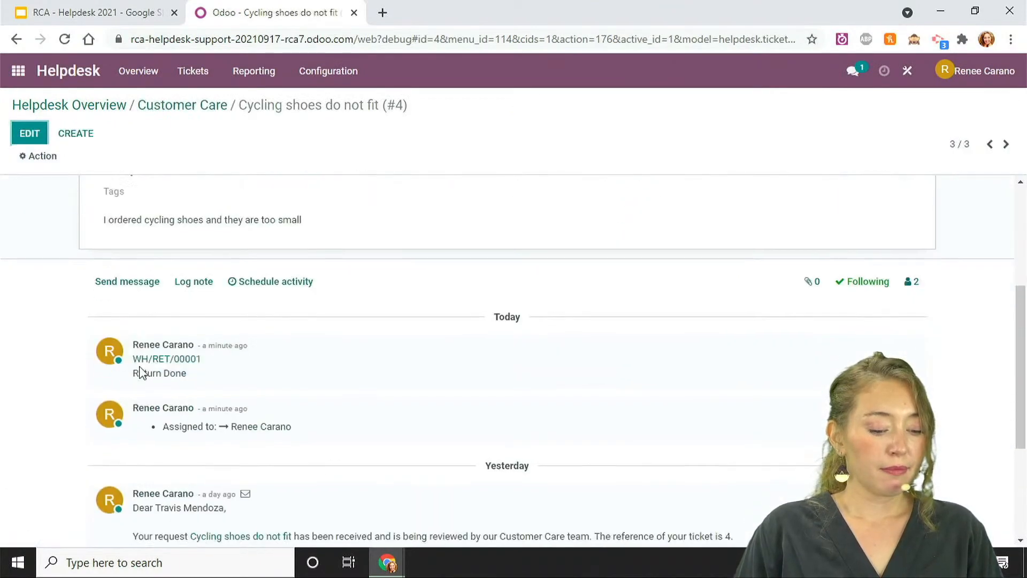
{"action": "left_click", "coordinate": [134, 289]}
{"action": "type", "text": "W"}
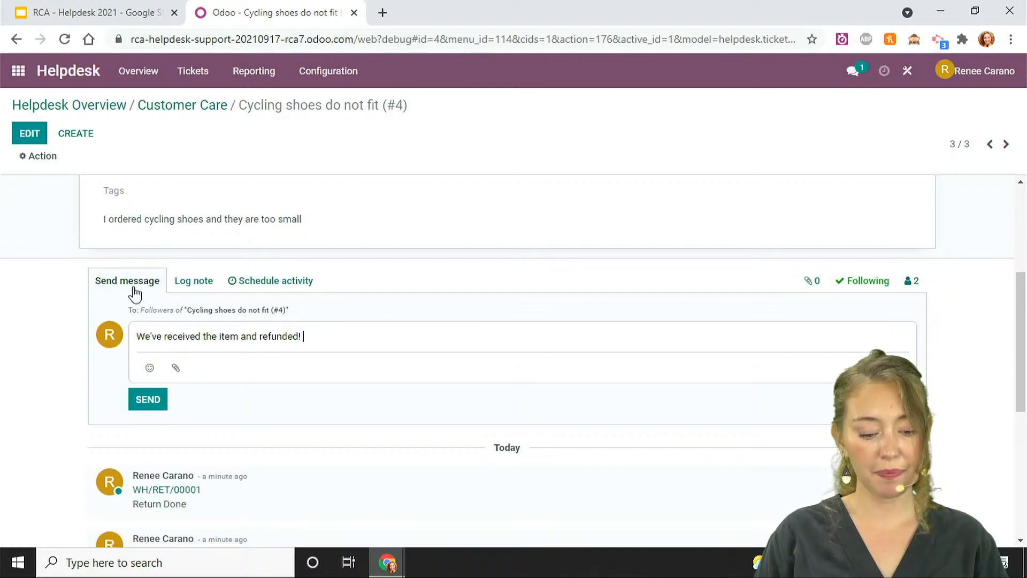
{"action": "key", "text": "Return"}
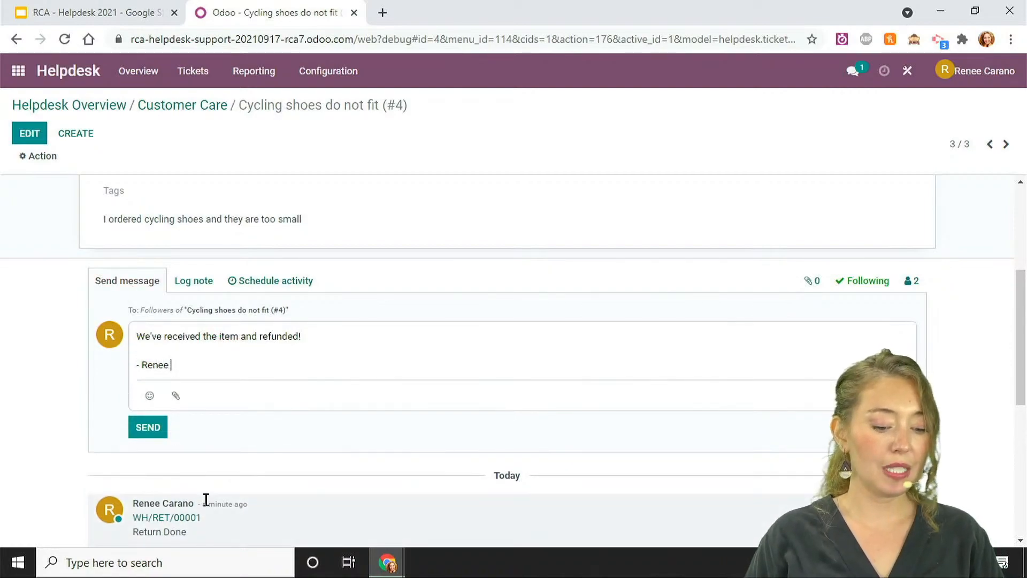
{"action": "left_click", "coordinate": [161, 431]}
Move the Cycling shoes do not fit ticket to the Solved stage.
{"action": "scroll", "coordinate": [933, 248], "scroll_direction": "up", "scroll_amount": 4}
{"action": "left_click", "coordinate": [967, 196]}
{"action": "left_click", "coordinate": [969, 217]}
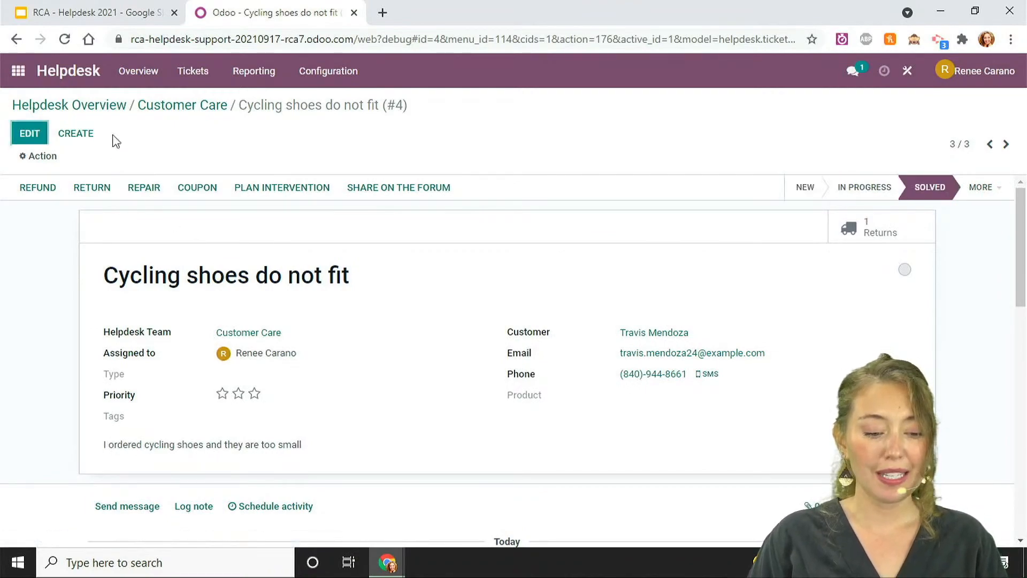
Set the My bike needs a tune up ticket's tag to In shop repair, priority to two stars and type to Issue, and assign it to yourself.
{"action": "left_click", "coordinate": [156, 106]}
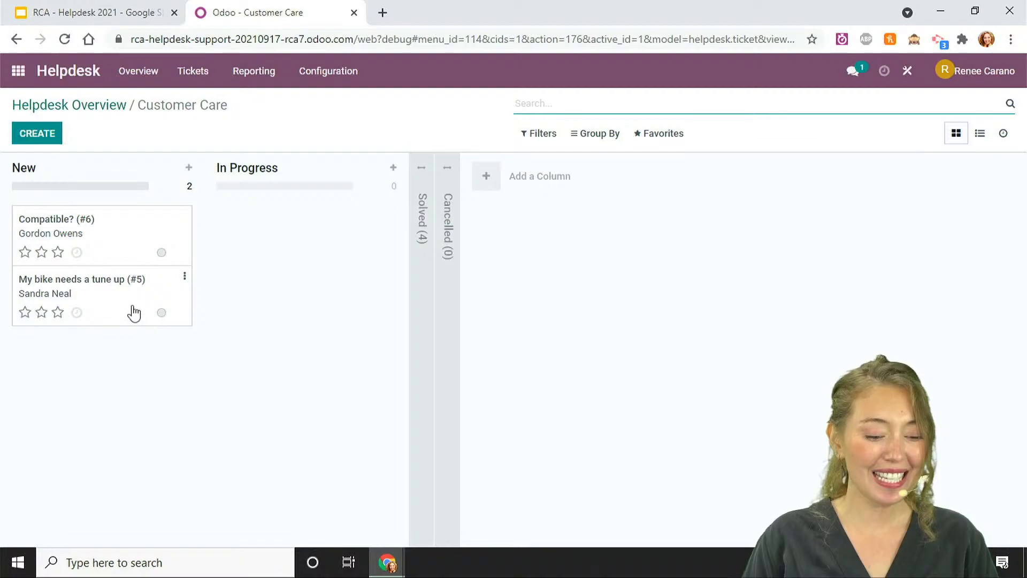
{"action": "left_click", "coordinate": [110, 307]}
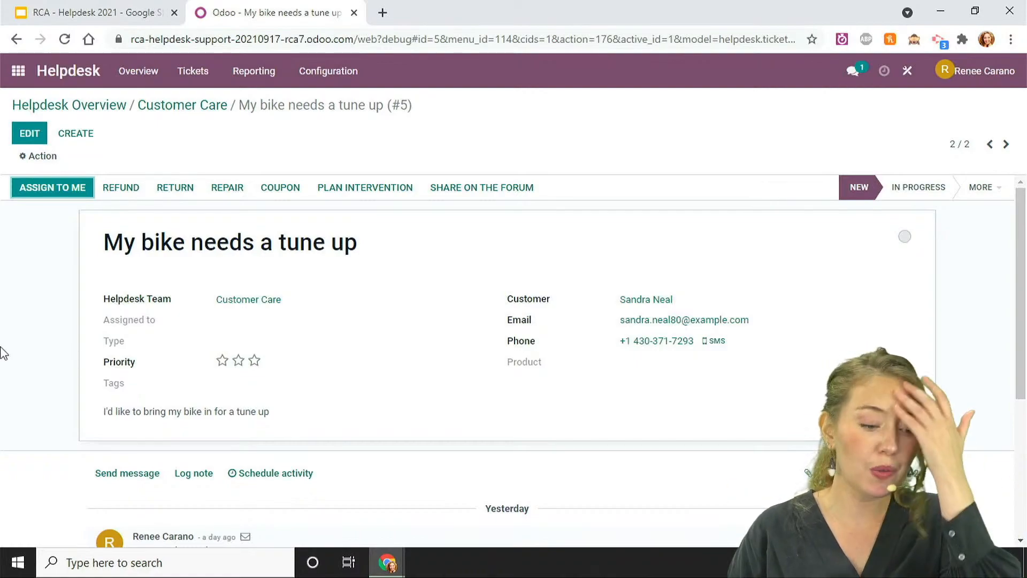
{"action": "left_click", "coordinate": [23, 136]}
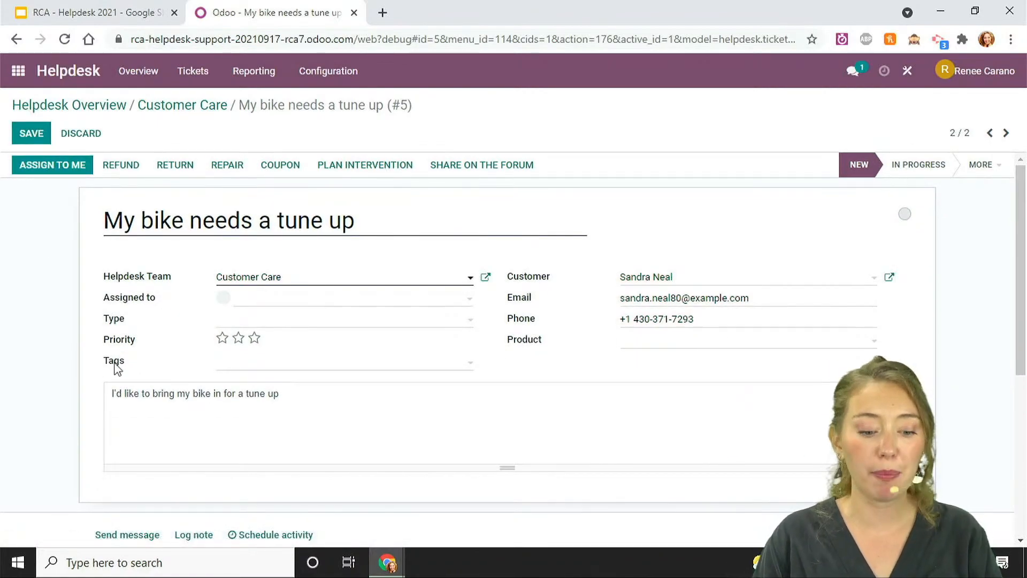
{"action": "left_click", "coordinate": [374, 369]}
{"action": "left_click", "coordinate": [300, 385]}
{"action": "left_click", "coordinate": [238, 337]}
{"action": "left_click", "coordinate": [314, 321]}
{"action": "left_click", "coordinate": [284, 361]}
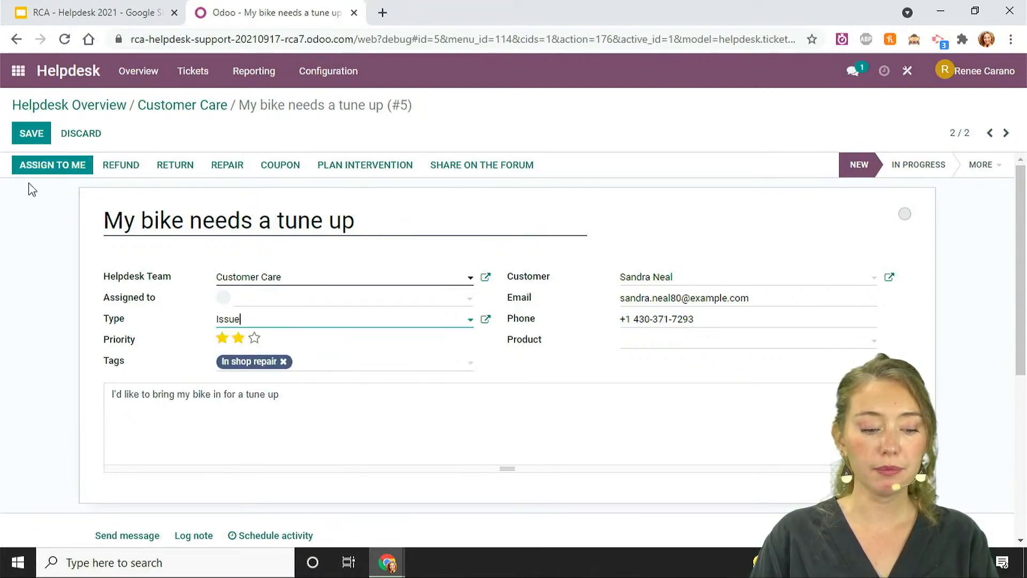
{"action": "left_click", "coordinate": [32, 138]}
{"action": "left_click", "coordinate": [40, 190]}
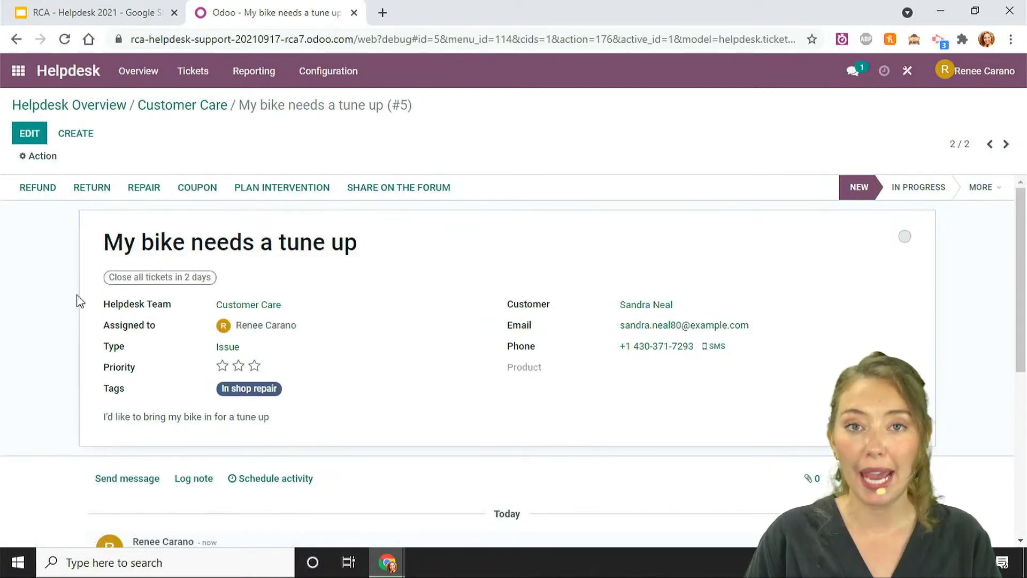
Create a repair order from the ticket with description "Tune up", product Bicycle and invoice method After Repair, and confirm it.
{"action": "left_click", "coordinate": [147, 188]}
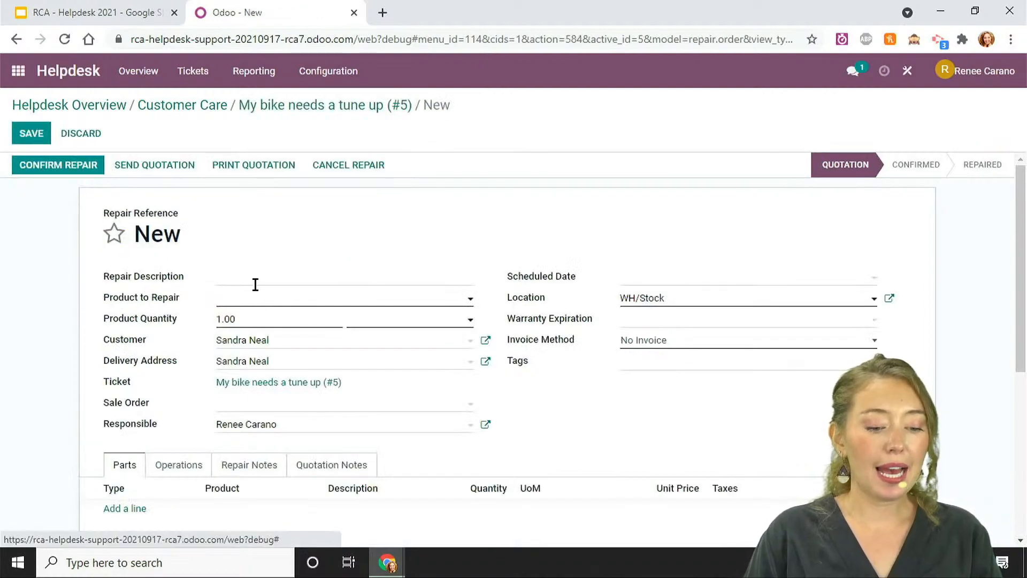
{"action": "left_click", "coordinate": [256, 281]}
{"action": "type", "text": "Tune up"}
{"action": "left_click", "coordinate": [256, 303]}
{"action": "left_click", "coordinate": [260, 323]}
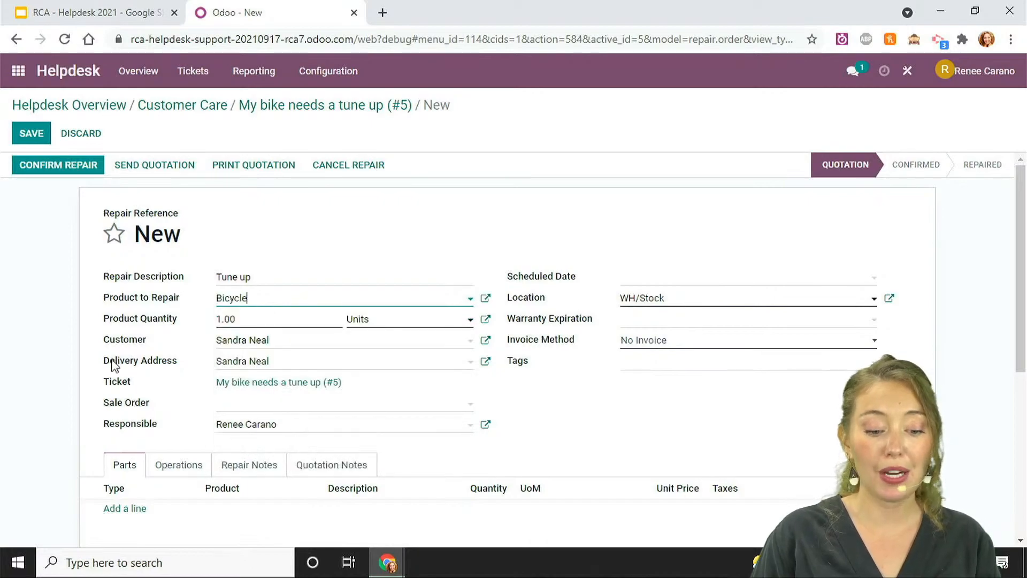
{"action": "left_click", "coordinate": [675, 349]}
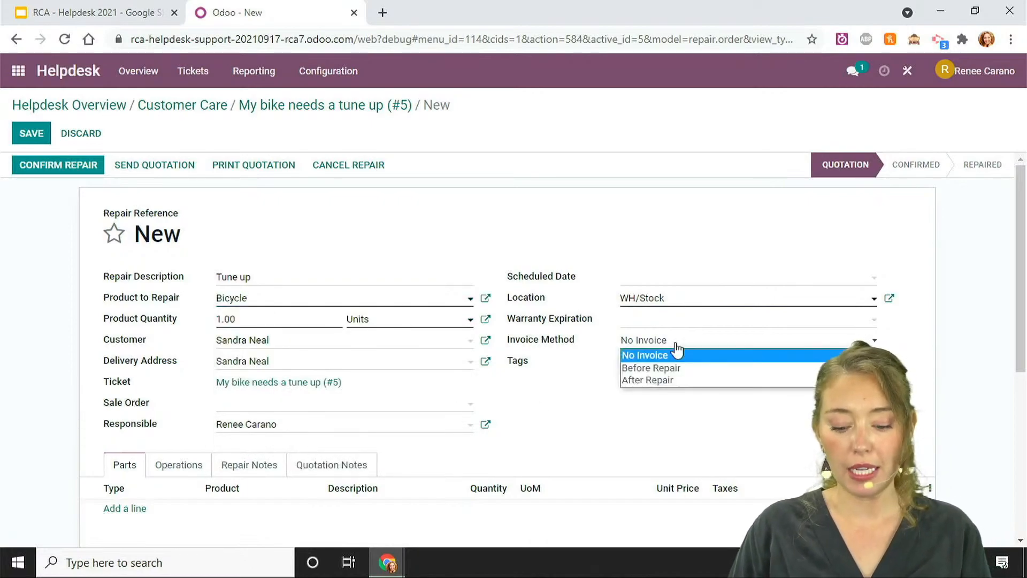
{"action": "left_click", "coordinate": [676, 383]}
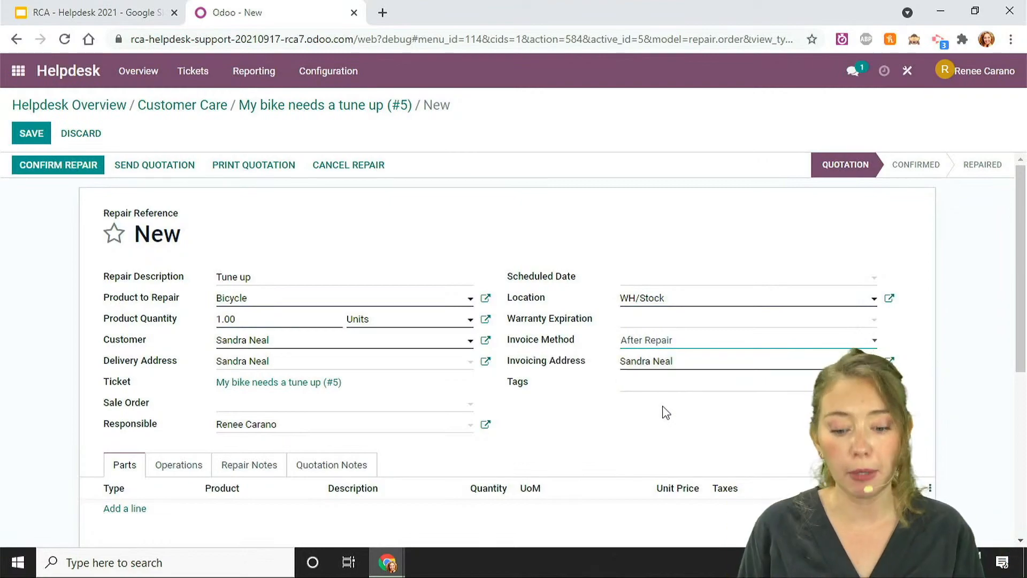
{"action": "left_click", "coordinate": [34, 167]}
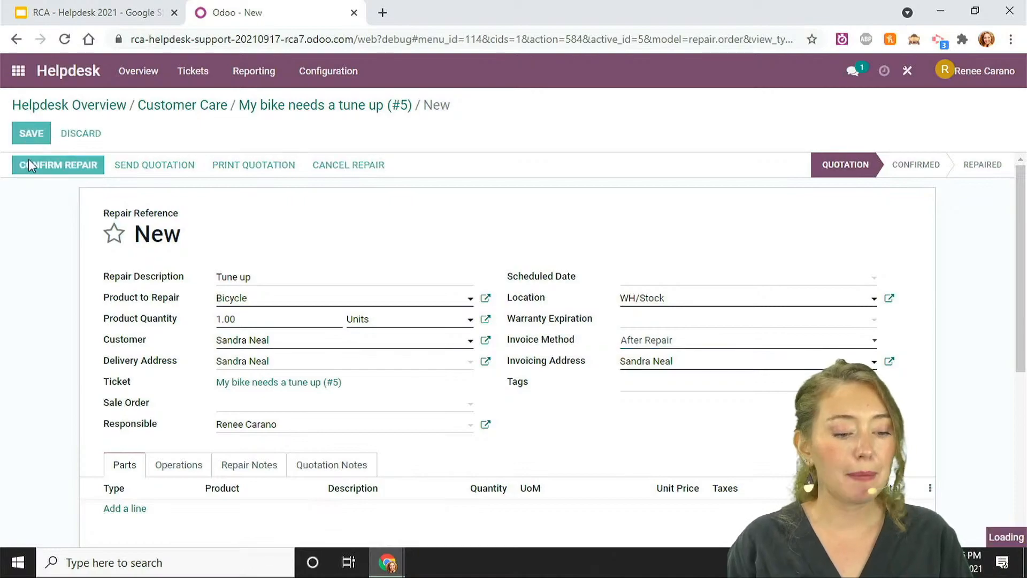
{"action": "left_click", "coordinate": [38, 186]}
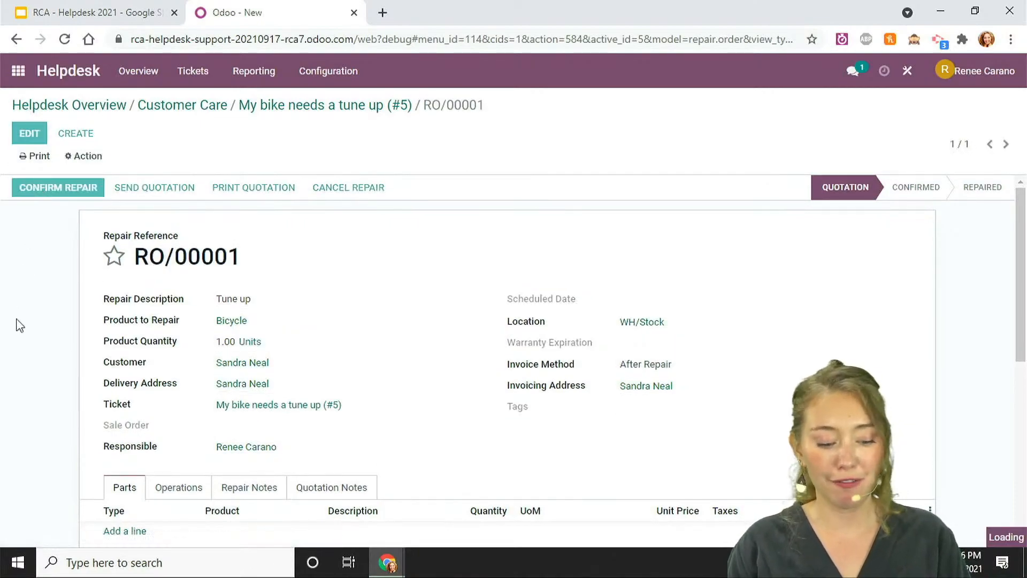
{"action": "left_click", "coordinate": [33, 188]}
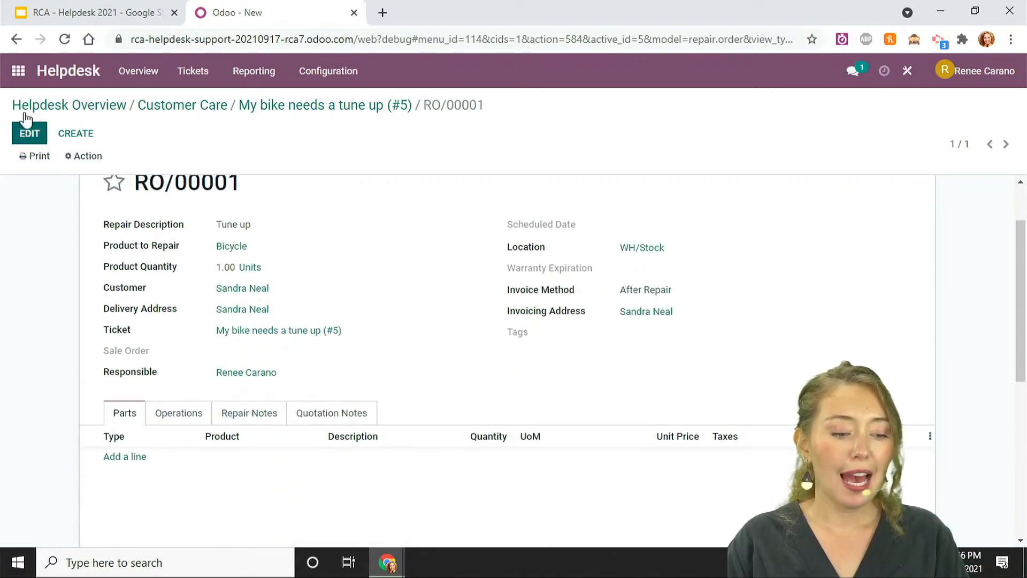
Add the Tune Up Service as an operation on the bicycle's repair order and save the order.
{"action": "left_click", "coordinate": [27, 132]}
{"action": "scroll", "coordinate": [53, 383], "scroll_direction": "down", "scroll_amount": 1}
{"action": "left_click", "coordinate": [179, 320]}
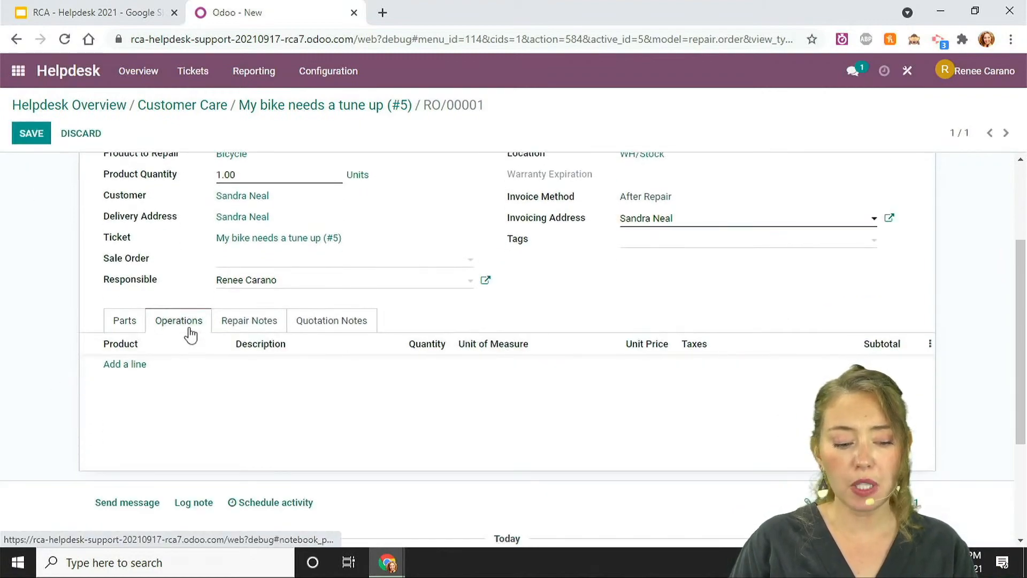
{"action": "left_click", "coordinate": [134, 366]}
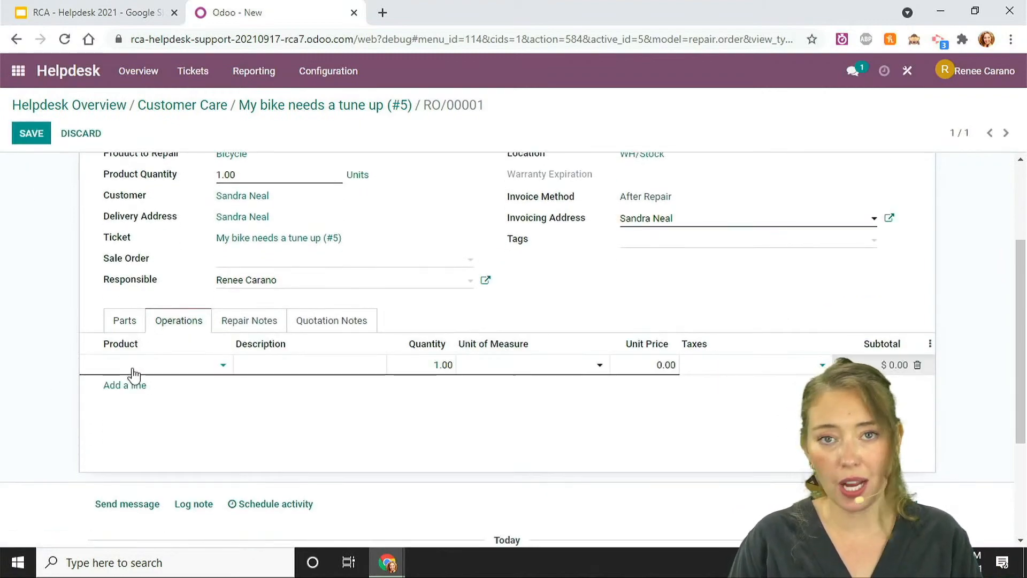
{"action": "left_click", "coordinate": [133, 370]}
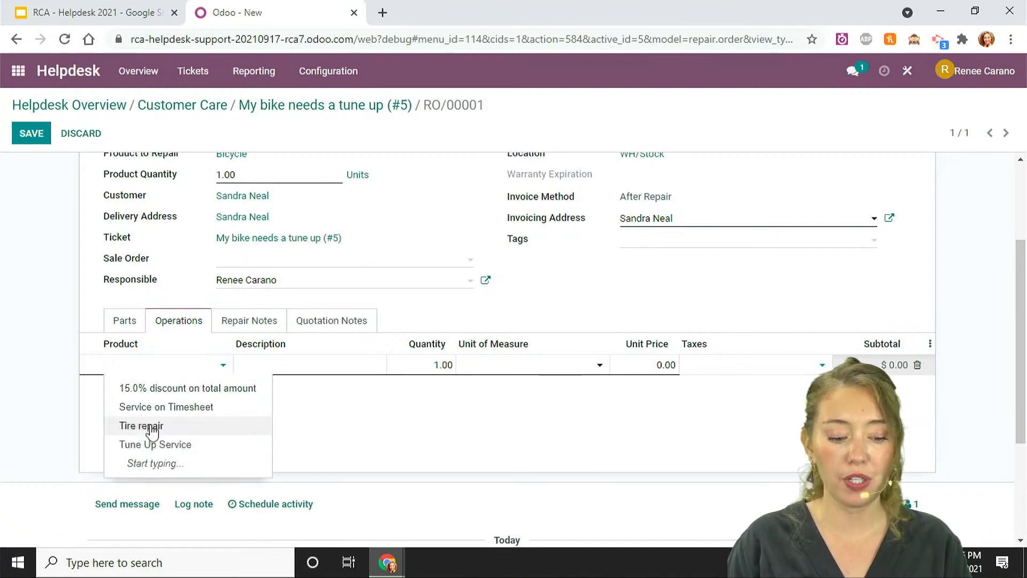
{"action": "left_click", "coordinate": [158, 445]}
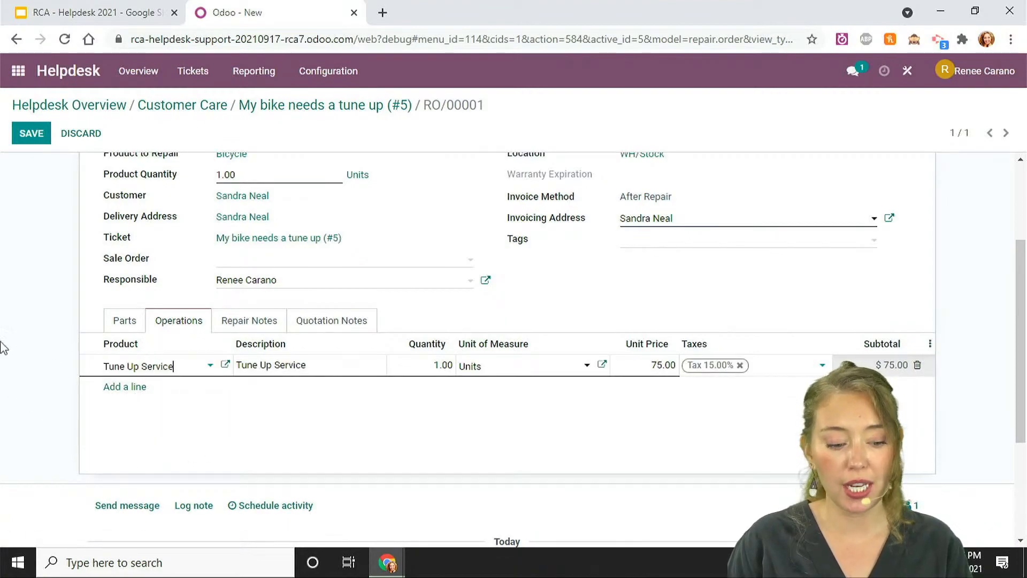
{"action": "scroll", "coordinate": [54, 318], "scroll_direction": "up", "scroll_amount": 3}
{"action": "left_click", "coordinate": [41, 140]}
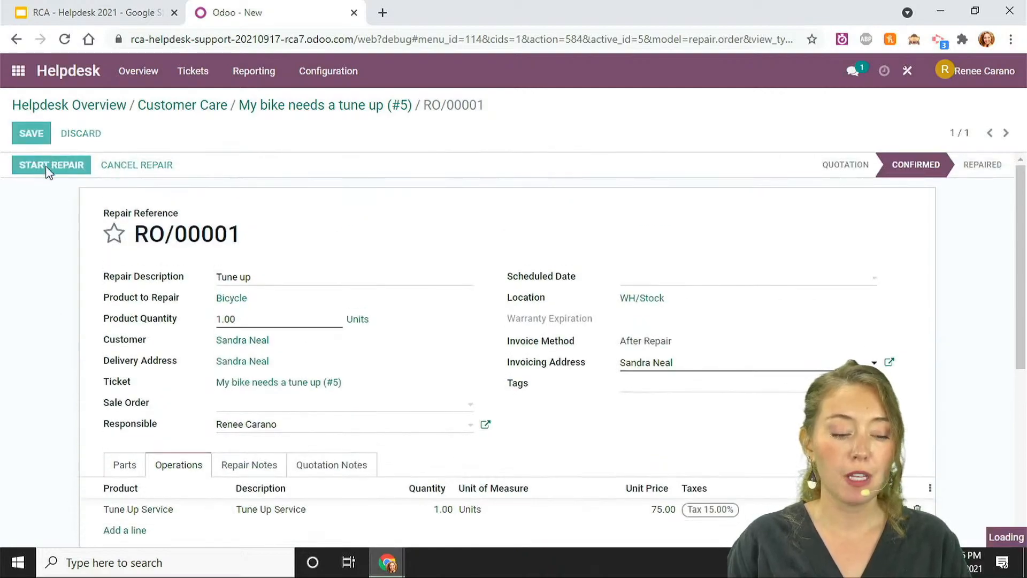
Carry the bicycle tune-up repair through to Repaired and confirm its draft customer invoice.
{"action": "left_click", "coordinate": [46, 189]}
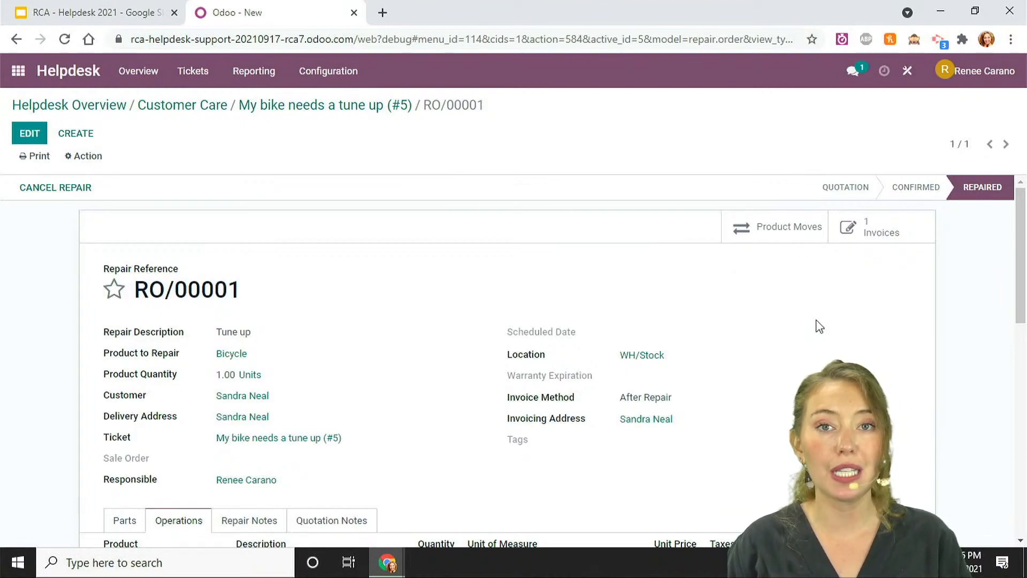
{"action": "left_click", "coordinate": [882, 238]}
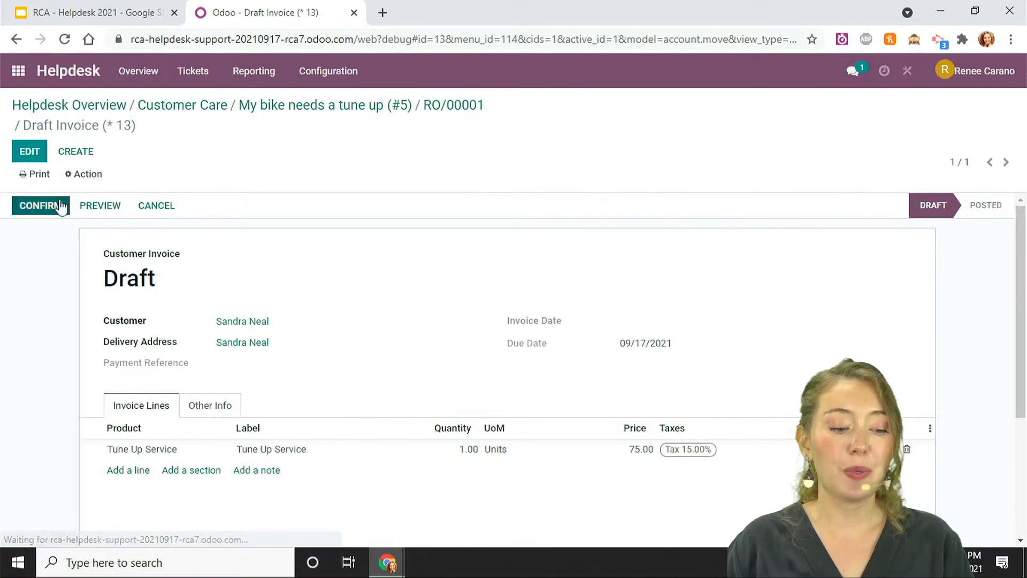
{"action": "left_click", "coordinate": [40, 205]}
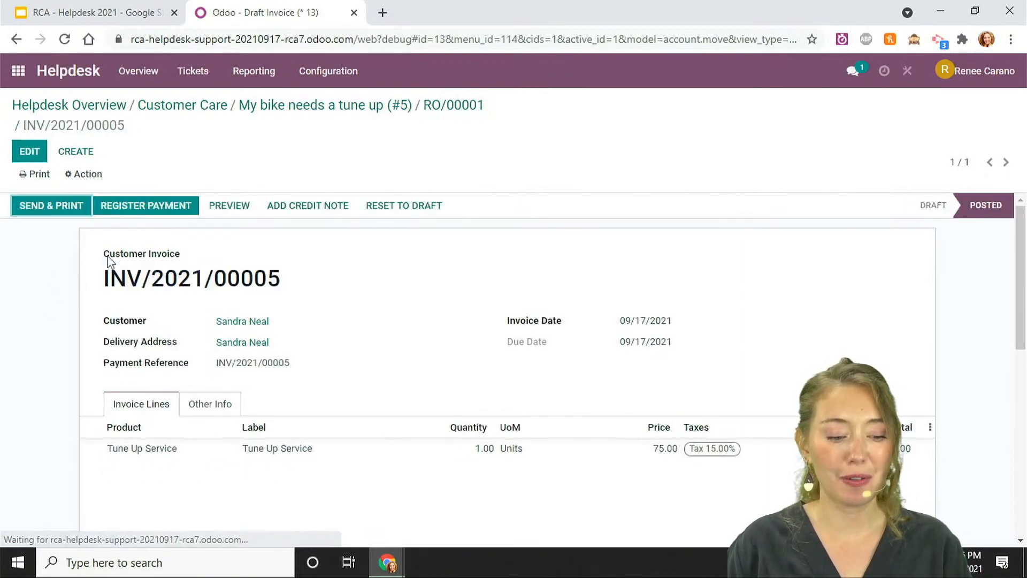
Register the payment for the tune-up invoice and return to the My bike needs a tune up ticket.
{"action": "left_click", "coordinate": [182, 210]}
{"action": "left_click", "coordinate": [209, 248]}
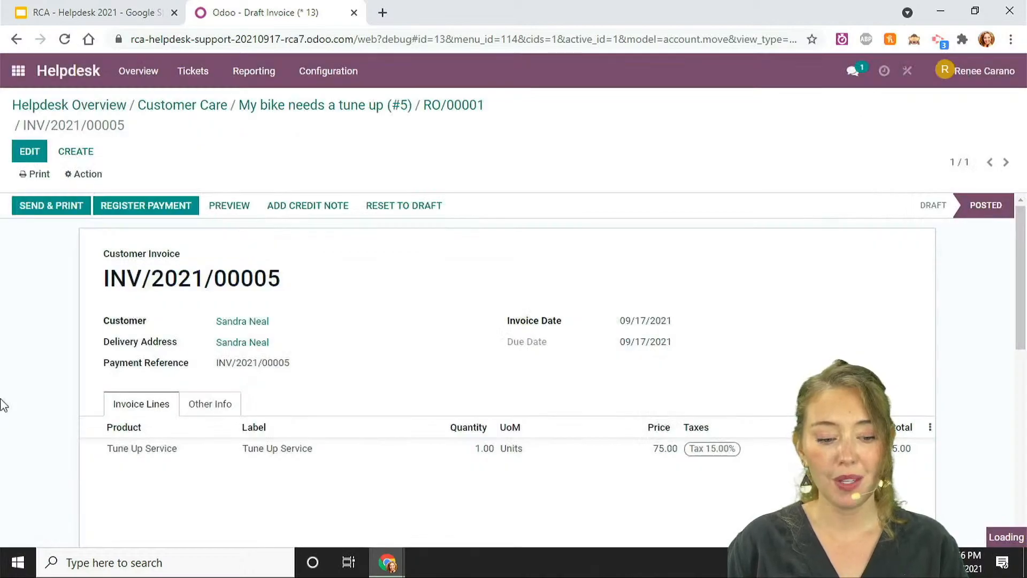
{"action": "left_click", "coordinate": [324, 110]}
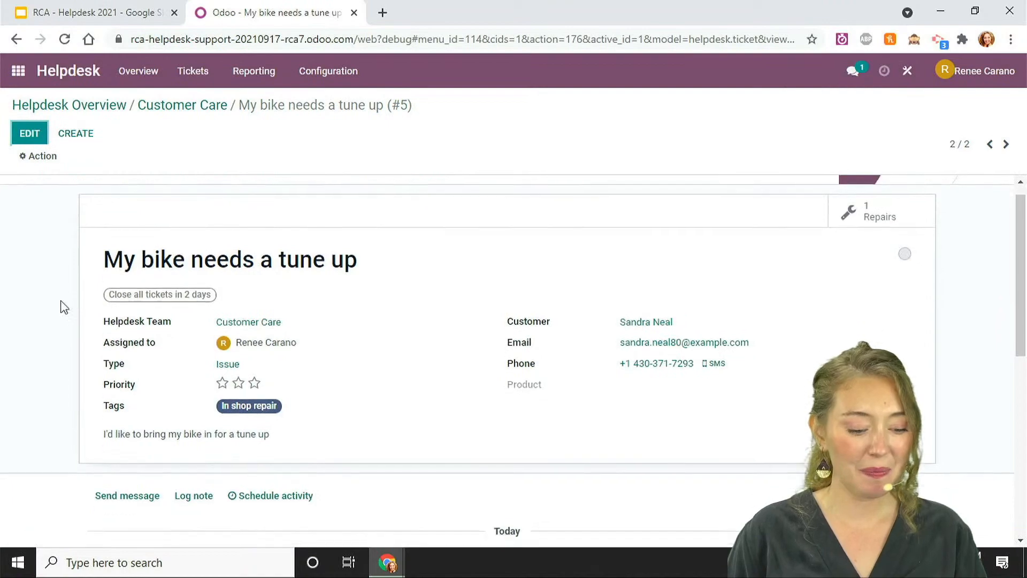
Send the ticket's followers the message "Repair is completed!" and move the tune-up ticket to Solved.
{"action": "scroll", "coordinate": [80, 302], "scroll_direction": "down", "scroll_amount": 4}
{"action": "left_click", "coordinate": [128, 288]}
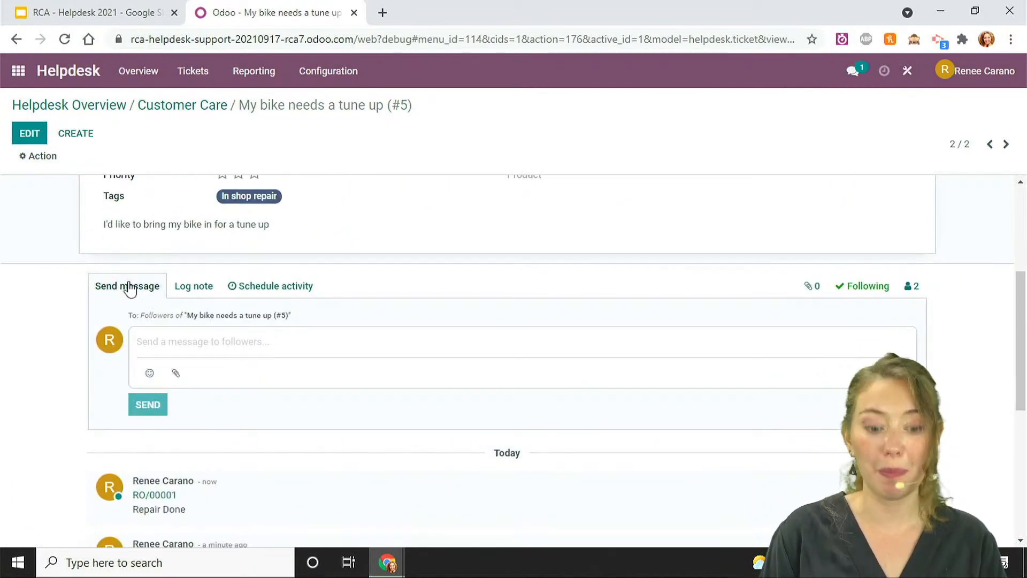
{"action": "type", "text": "Repair is completed!"}
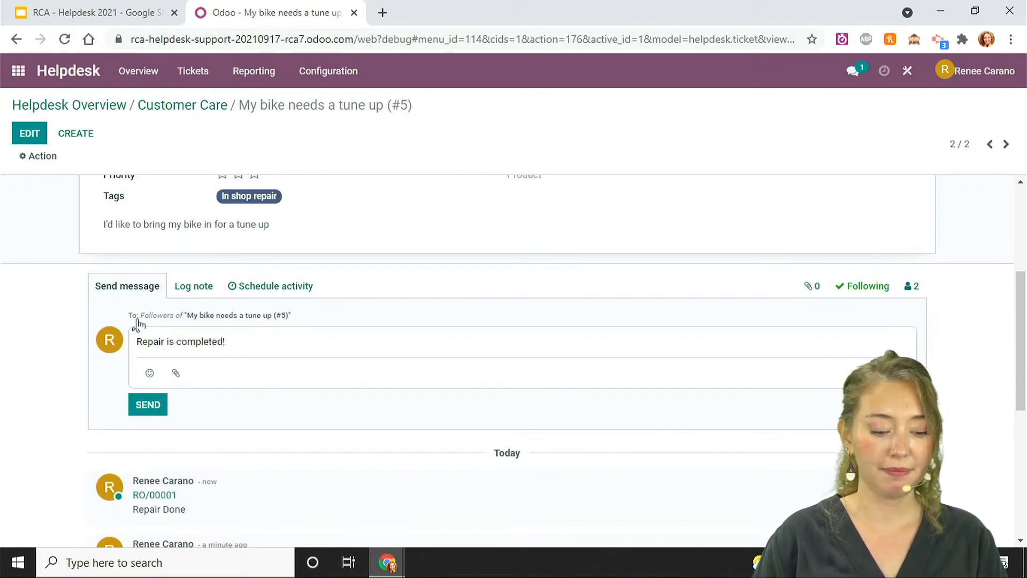
{"action": "left_click", "coordinate": [160, 411]}
{"action": "scroll", "coordinate": [1025, 223], "scroll_direction": "up", "scroll_amount": 2}
{"action": "left_click", "coordinate": [977, 187]}
{"action": "left_click", "coordinate": [980, 219]}
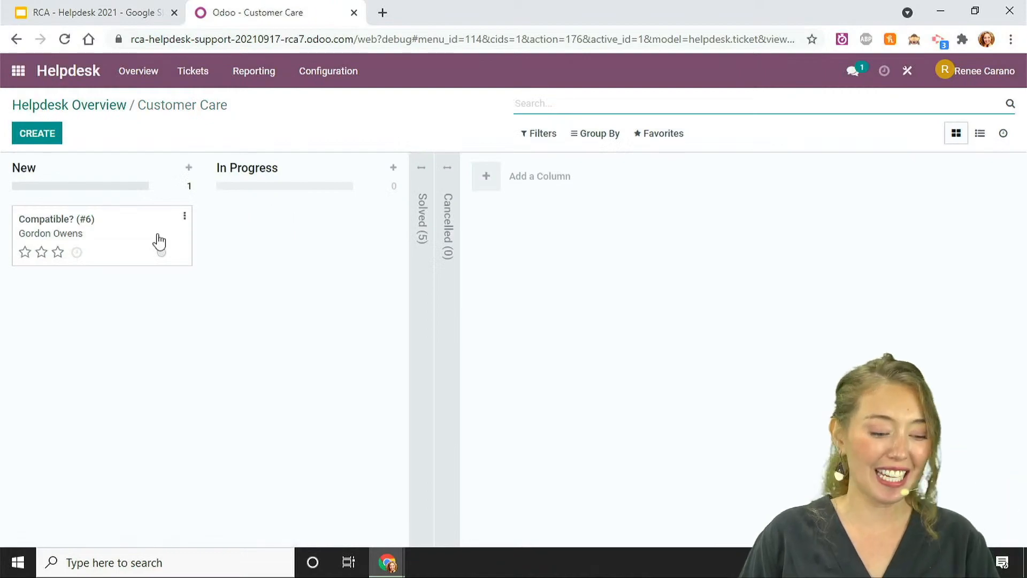
Open the Compatible? ticket, view its linked Hubs product page in a separate browser tab, and return to the ticket.
{"action": "left_click", "coordinate": [131, 232]}
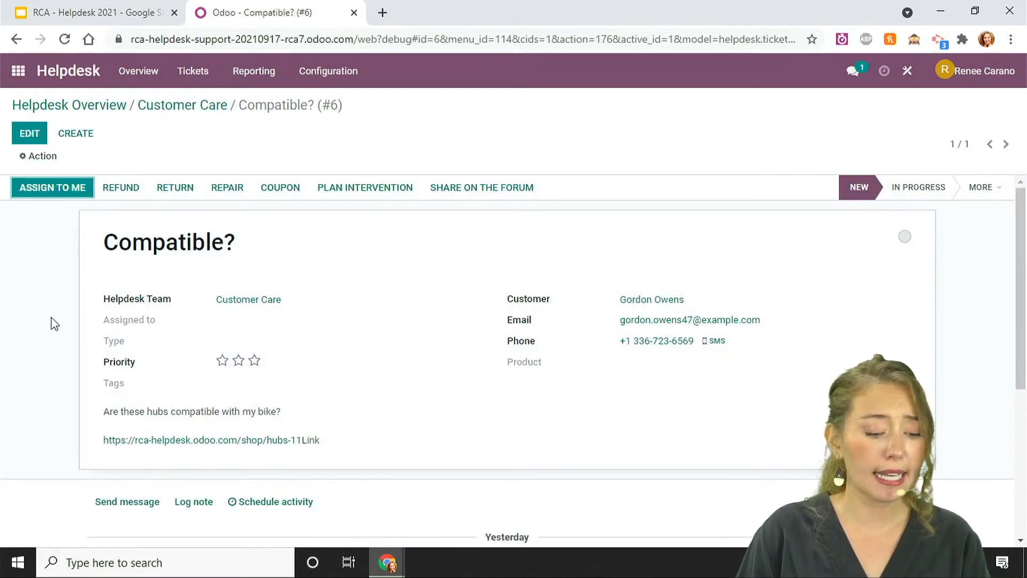
{"action": "scroll", "coordinate": [52, 322], "scroll_direction": "down", "scroll_amount": 2}
{"action": "right_click", "coordinate": [206, 374]}
{"action": "key", "text": "Escape"}
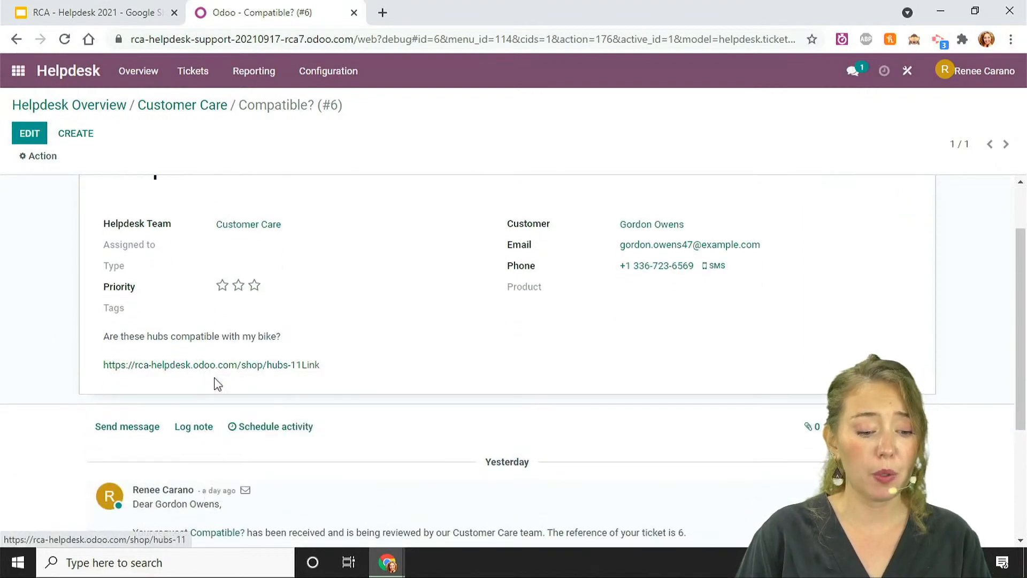
{"action": "middle_click", "coordinate": [216, 379]}
{"action": "left_click", "coordinate": [424, 14]}
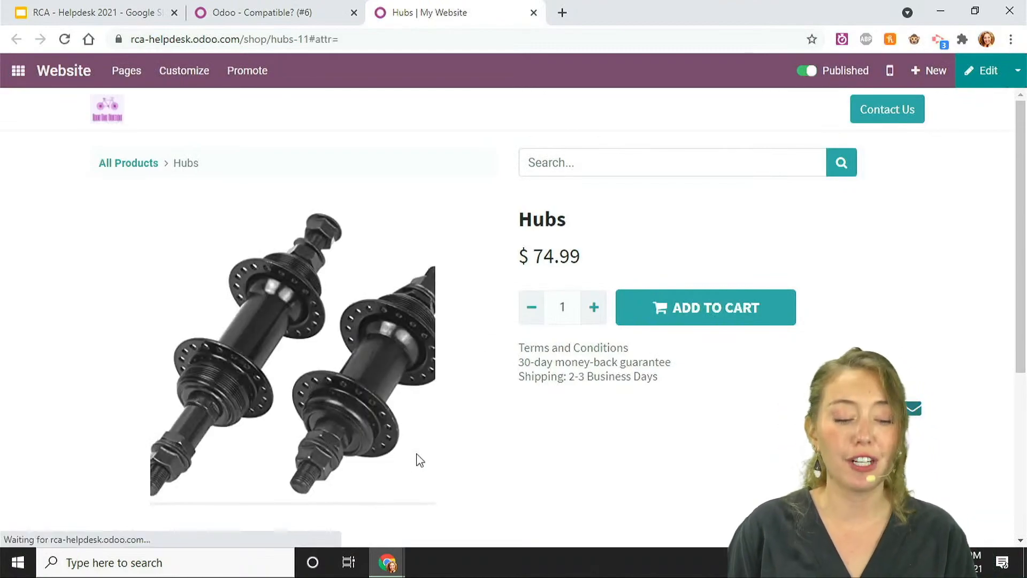
{"action": "left_click", "coordinate": [242, 20]}
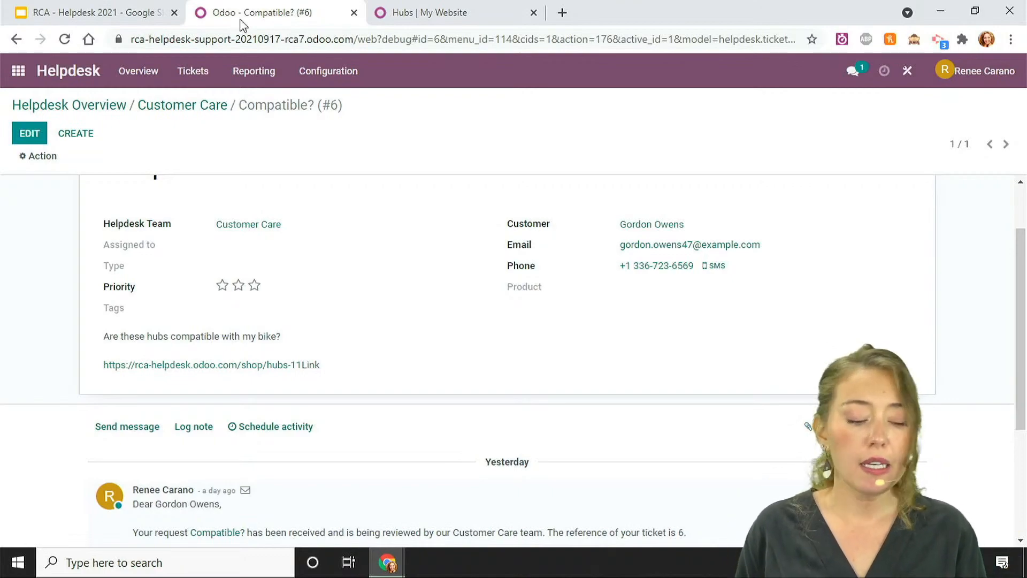
Check which bike the ticket's customer bought by examining their sales order, and return to the Compatible? ticket.
{"action": "left_click", "coordinate": [672, 227]}
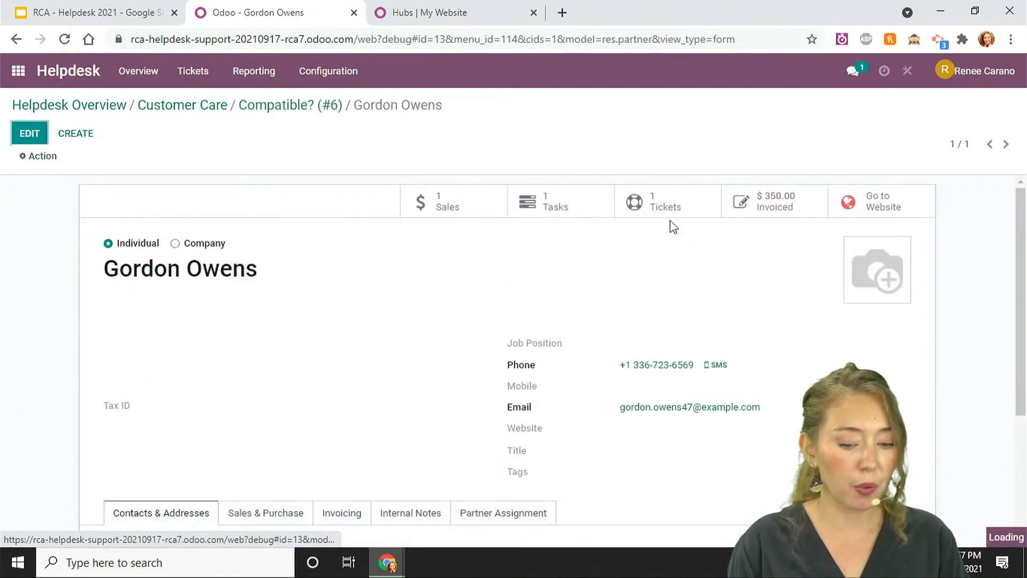
{"action": "left_click", "coordinate": [433, 214]}
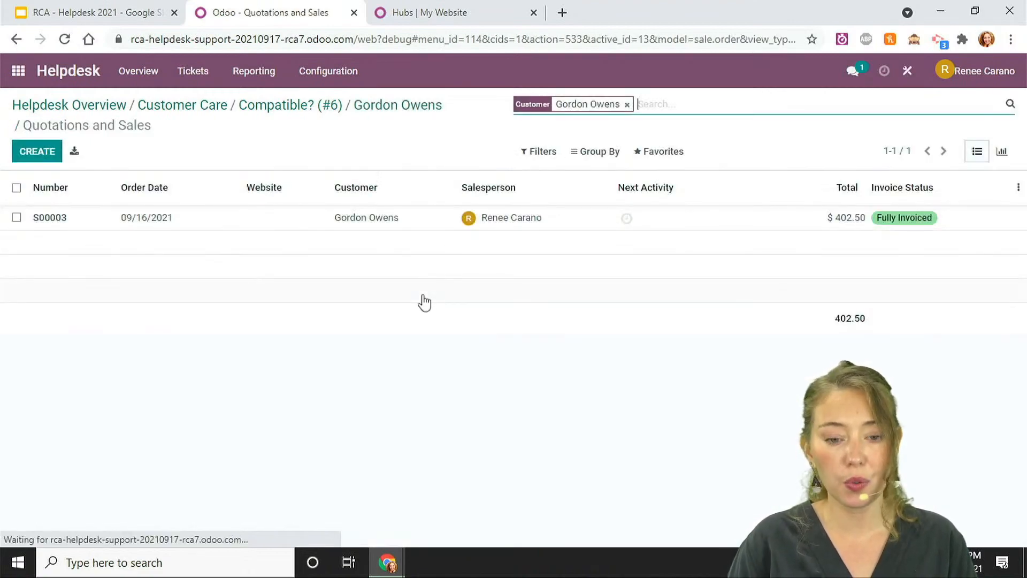
{"action": "left_click", "coordinate": [416, 224]}
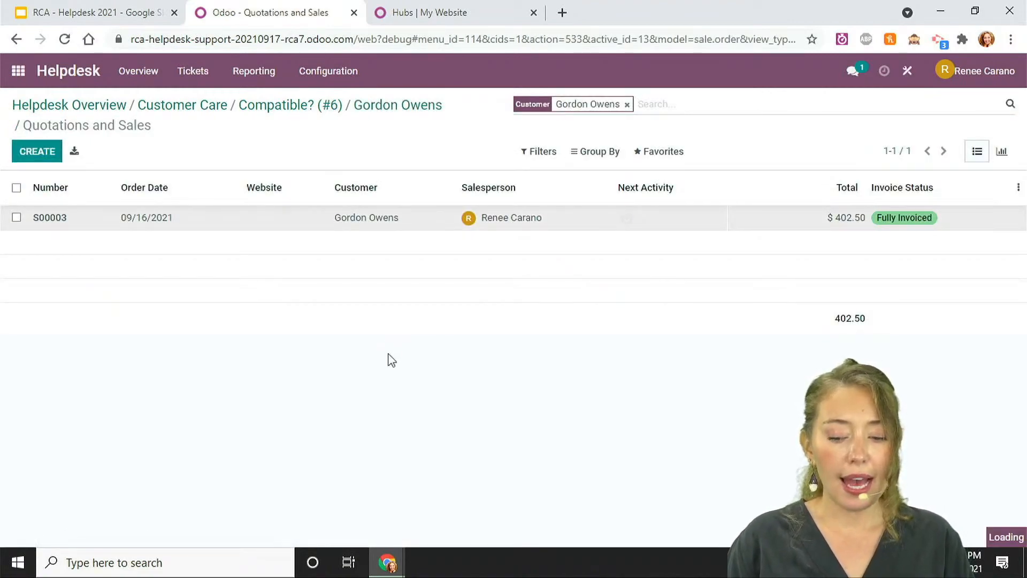
{"action": "scroll", "coordinate": [327, 385], "scroll_direction": "down", "scroll_amount": 1}
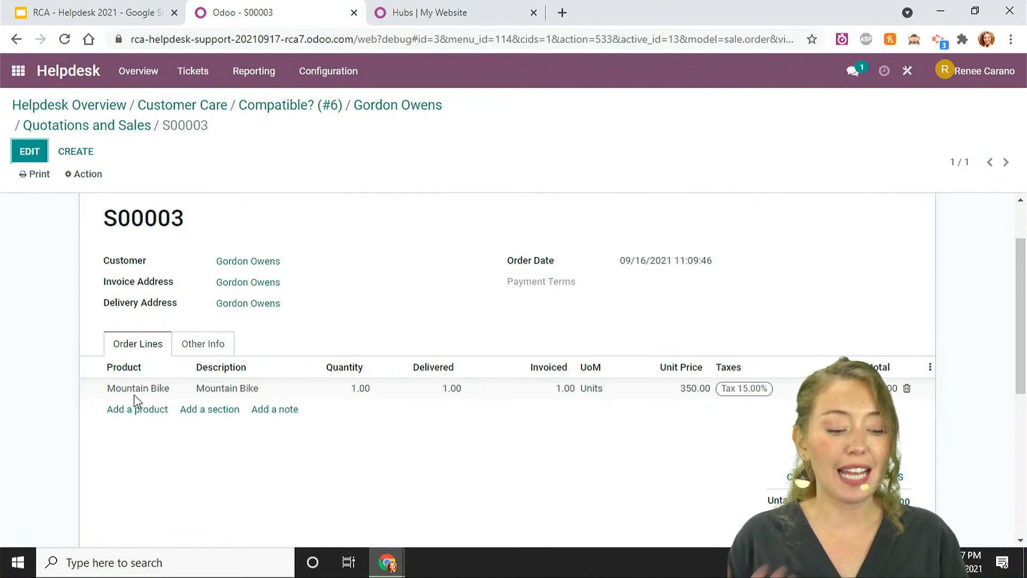
{"action": "left_click", "coordinate": [317, 107]}
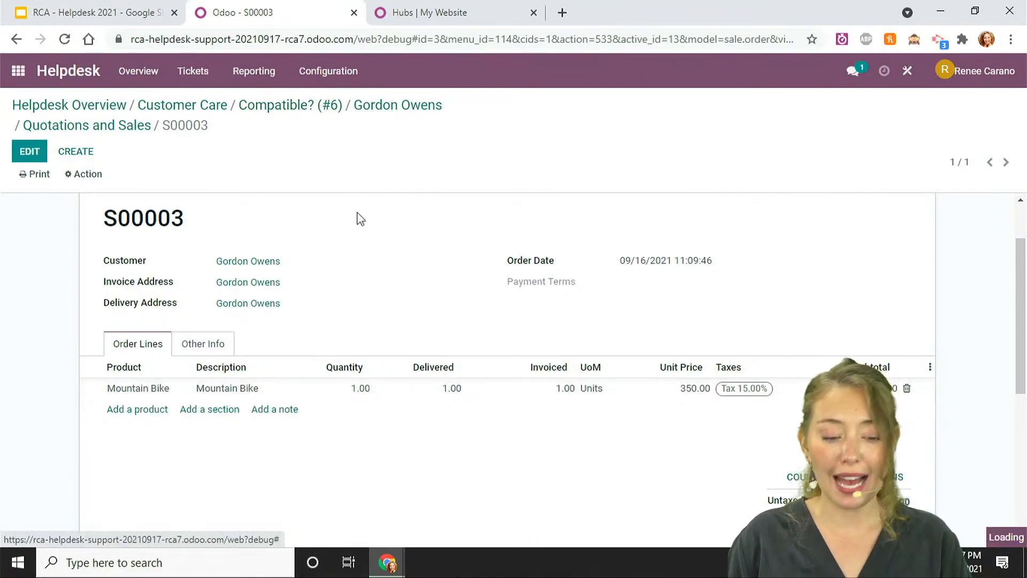
Send the Compatible? ticket's followers the message "The hubs are compatible with your mountain bike!", correcting the misspelled word.
{"action": "scroll", "coordinate": [124, 313], "scroll_direction": "down", "scroll_amount": 3}
{"action": "left_click", "coordinate": [129, 281]}
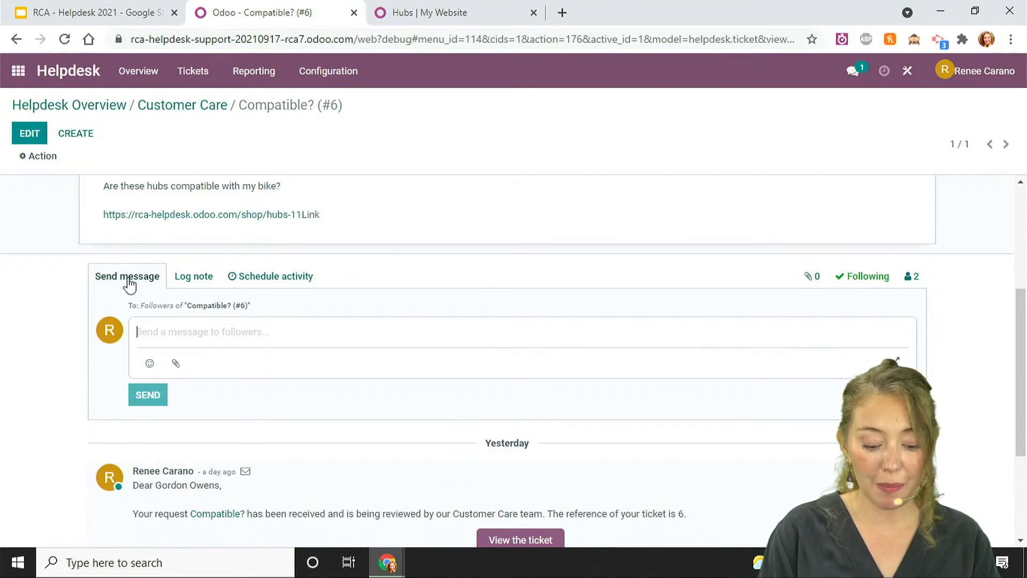
{"action": "type", "text": "The hubs are complatible with your mountain bike!"}
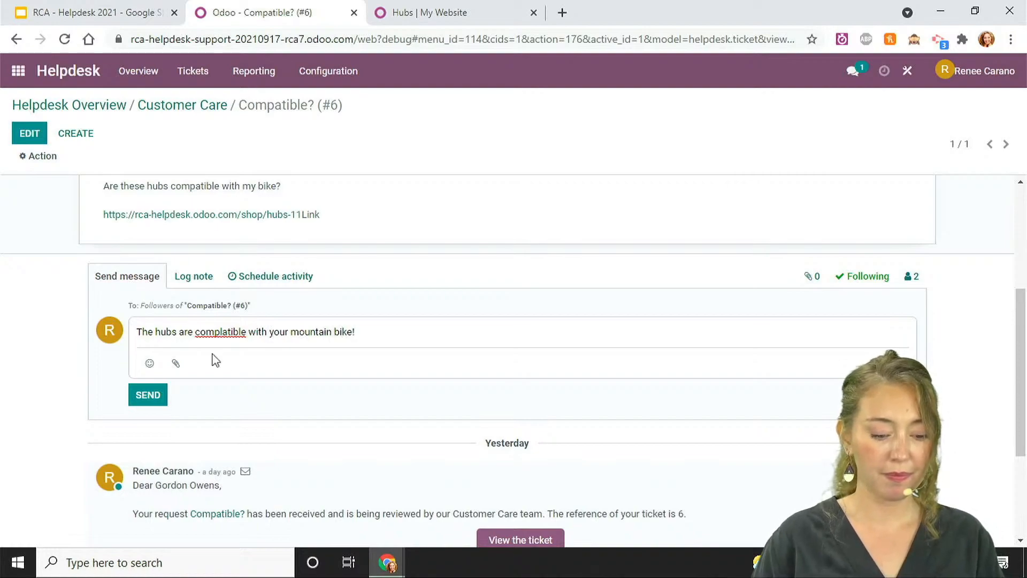
{"action": "right_click", "coordinate": [220, 332]}
{"action": "left_click", "coordinate": [277, 135]}
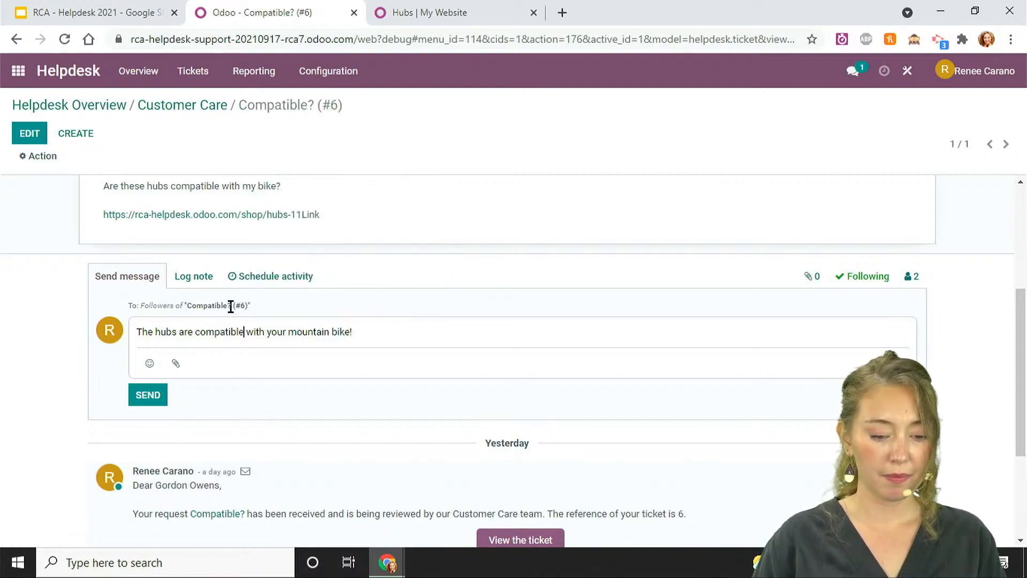
{"action": "left_click", "coordinate": [161, 397]}
Move the Compatible? ticket to the Solved stage.
{"action": "scroll", "coordinate": [840, 289], "scroll_direction": "up", "scroll_amount": 4}
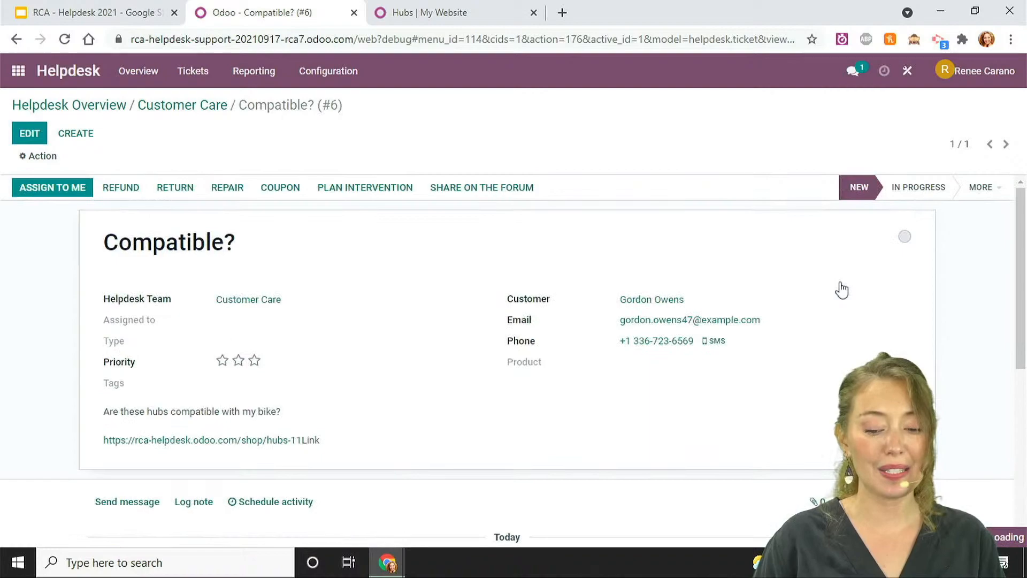
{"action": "left_click", "coordinate": [981, 187]}
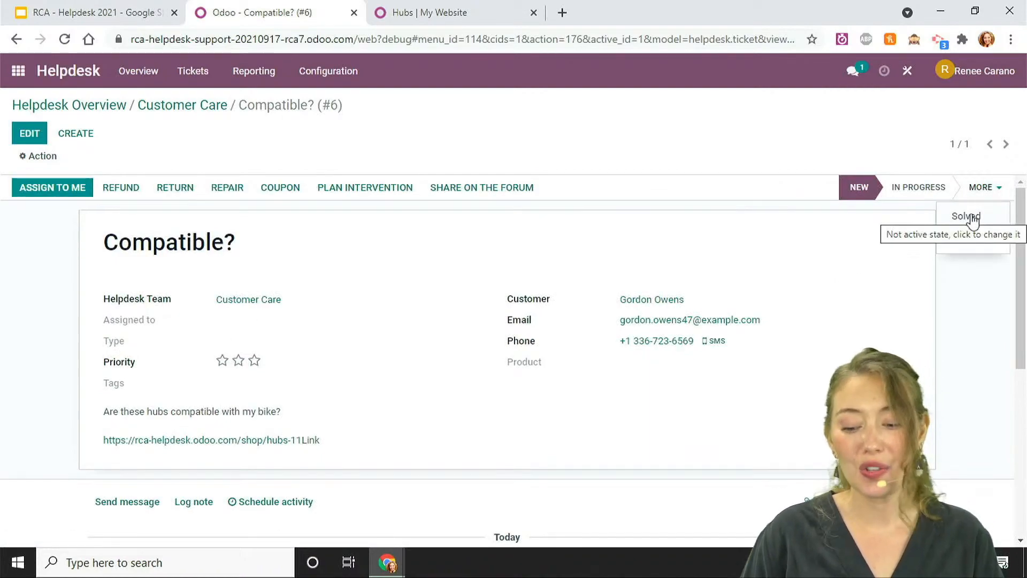
{"action": "left_click", "coordinate": [973, 216]}
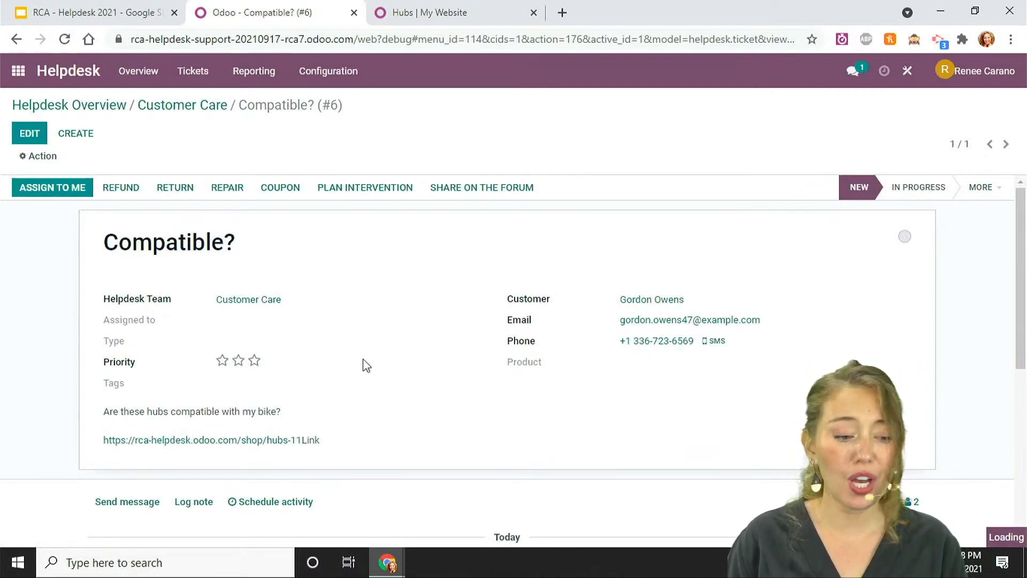